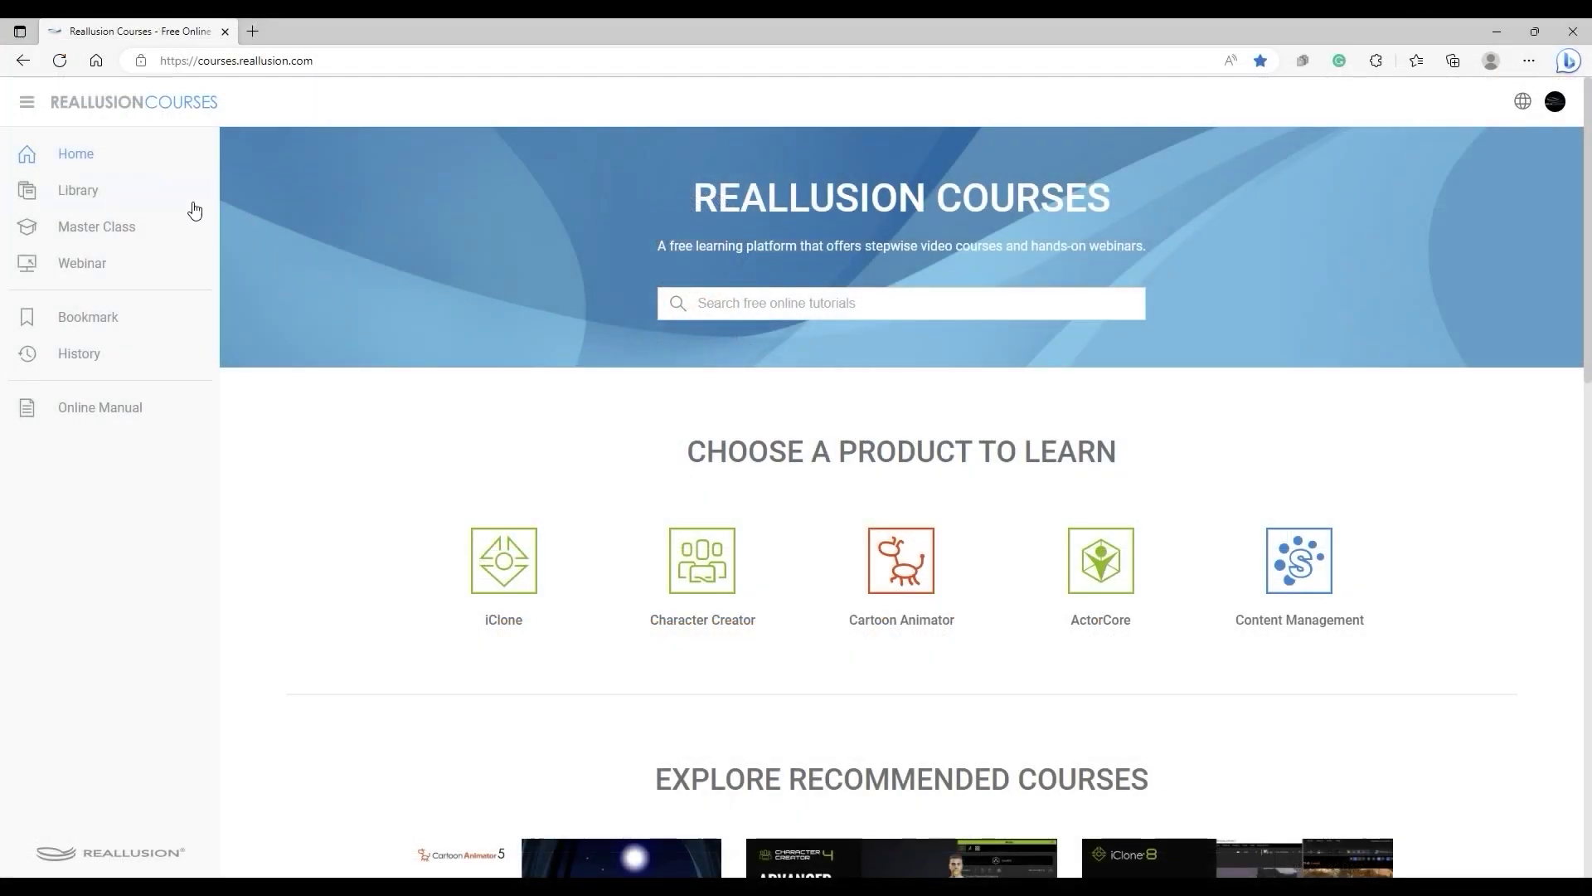
Browse the Reallusion tutorial library to the iClone plug-in Unreal Live Link course page.
click(153, 202)
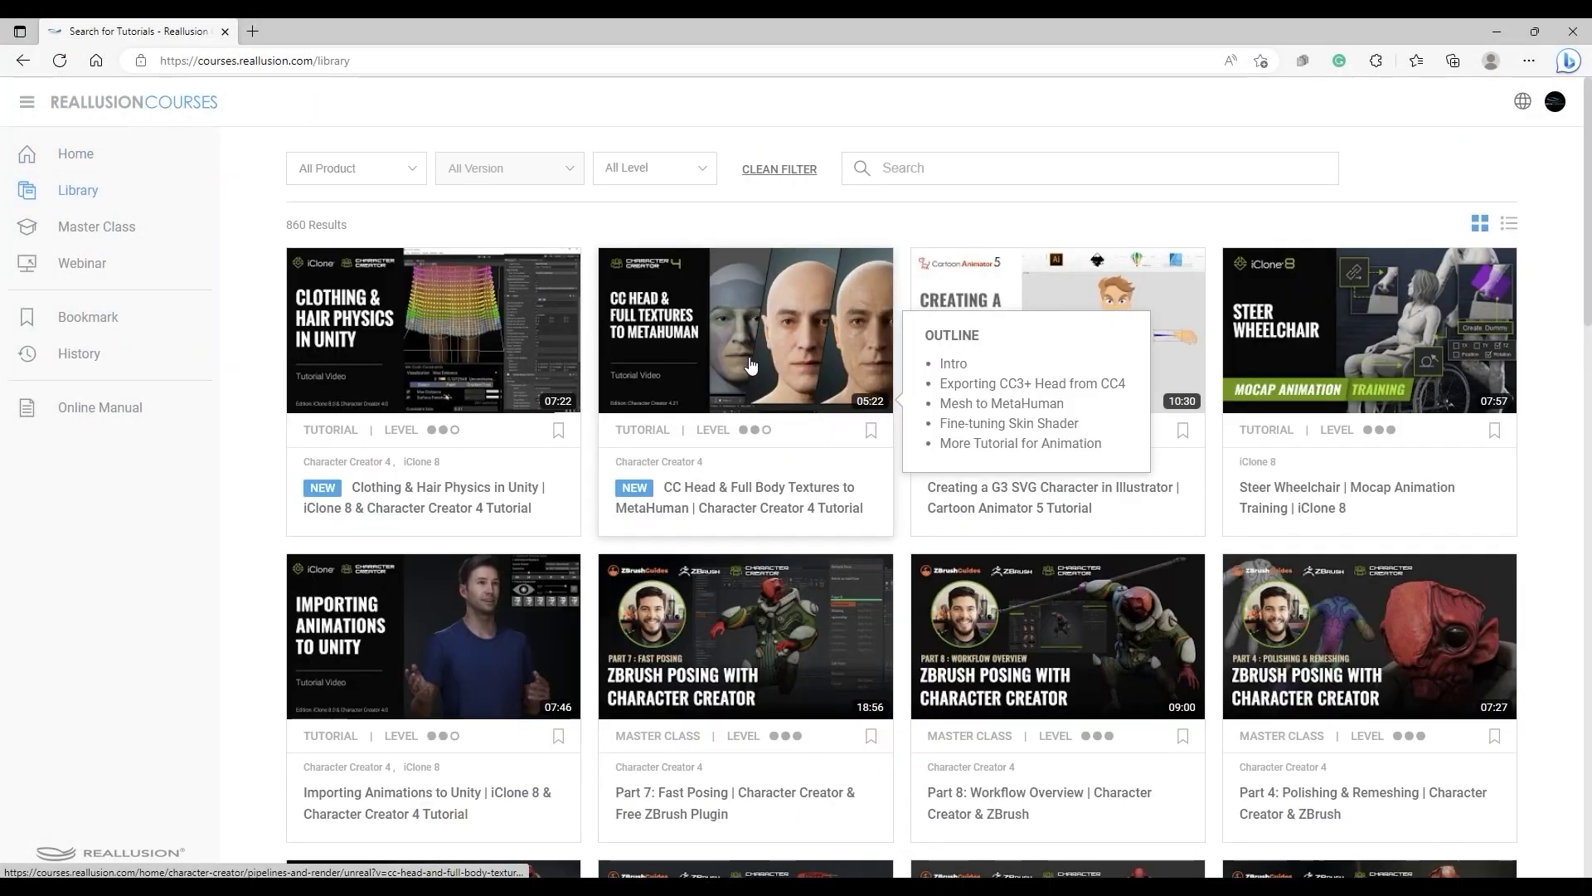
click(752, 365)
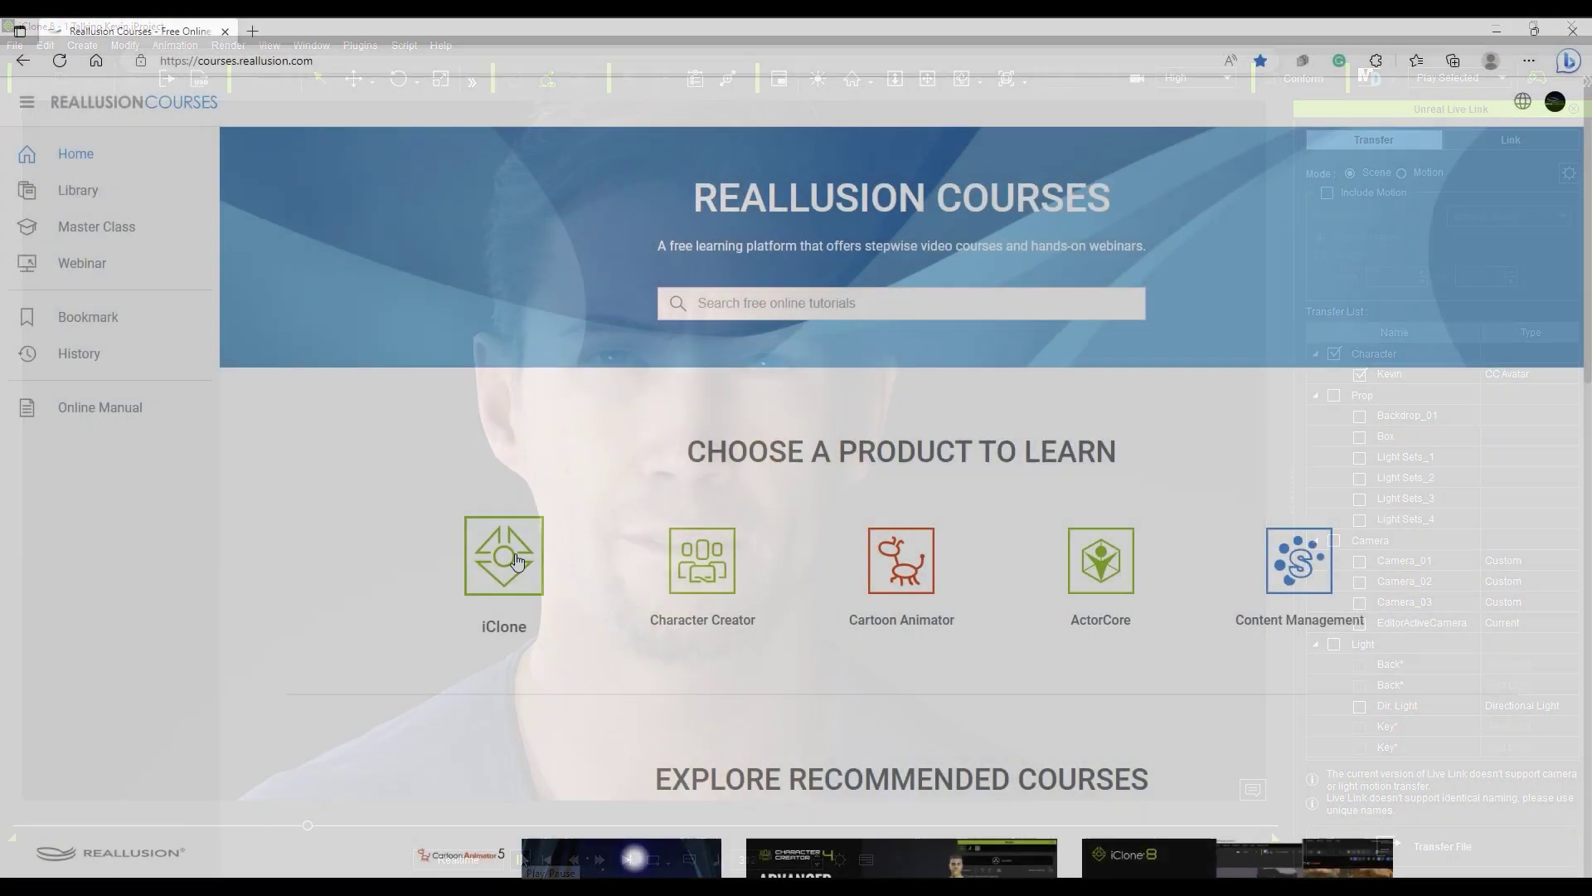
click(502, 551)
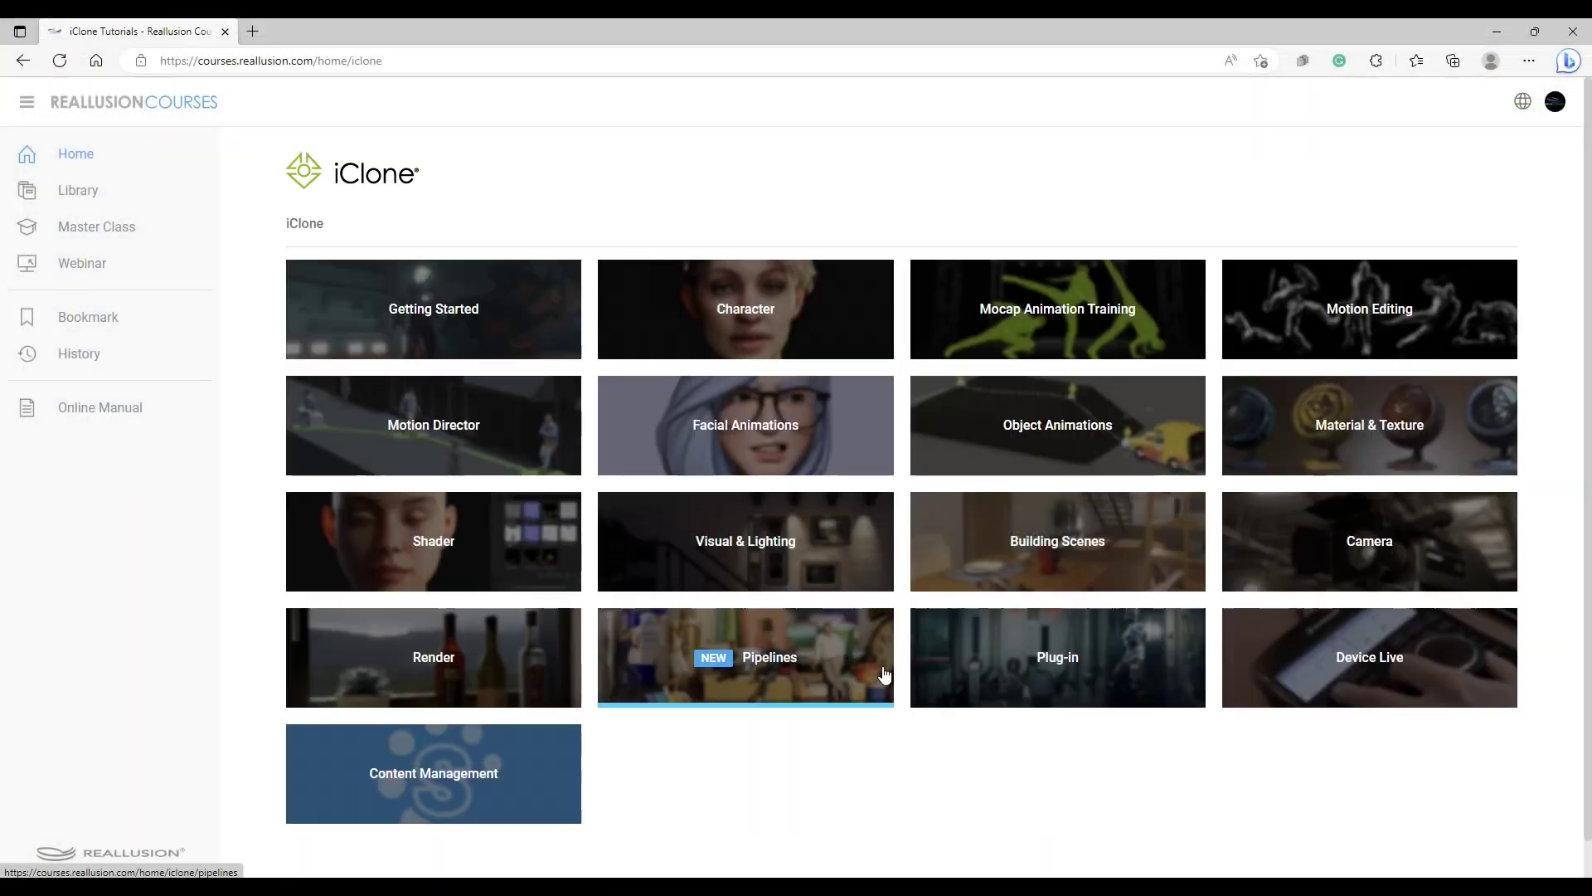
click(967, 687)
click(828, 308)
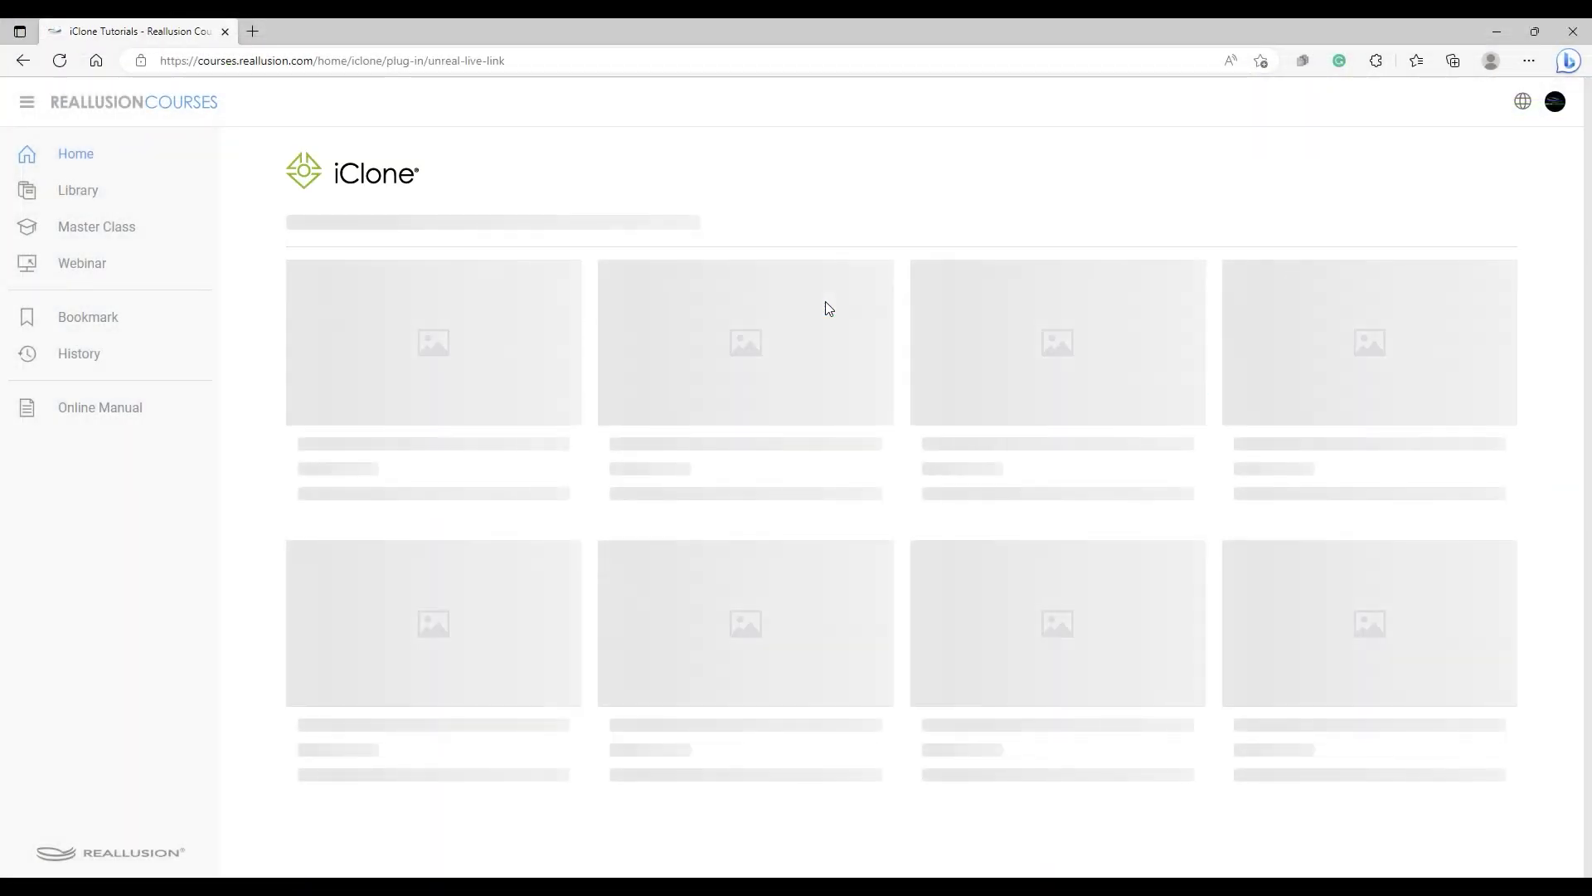
scroll(879, 303, down, 1)
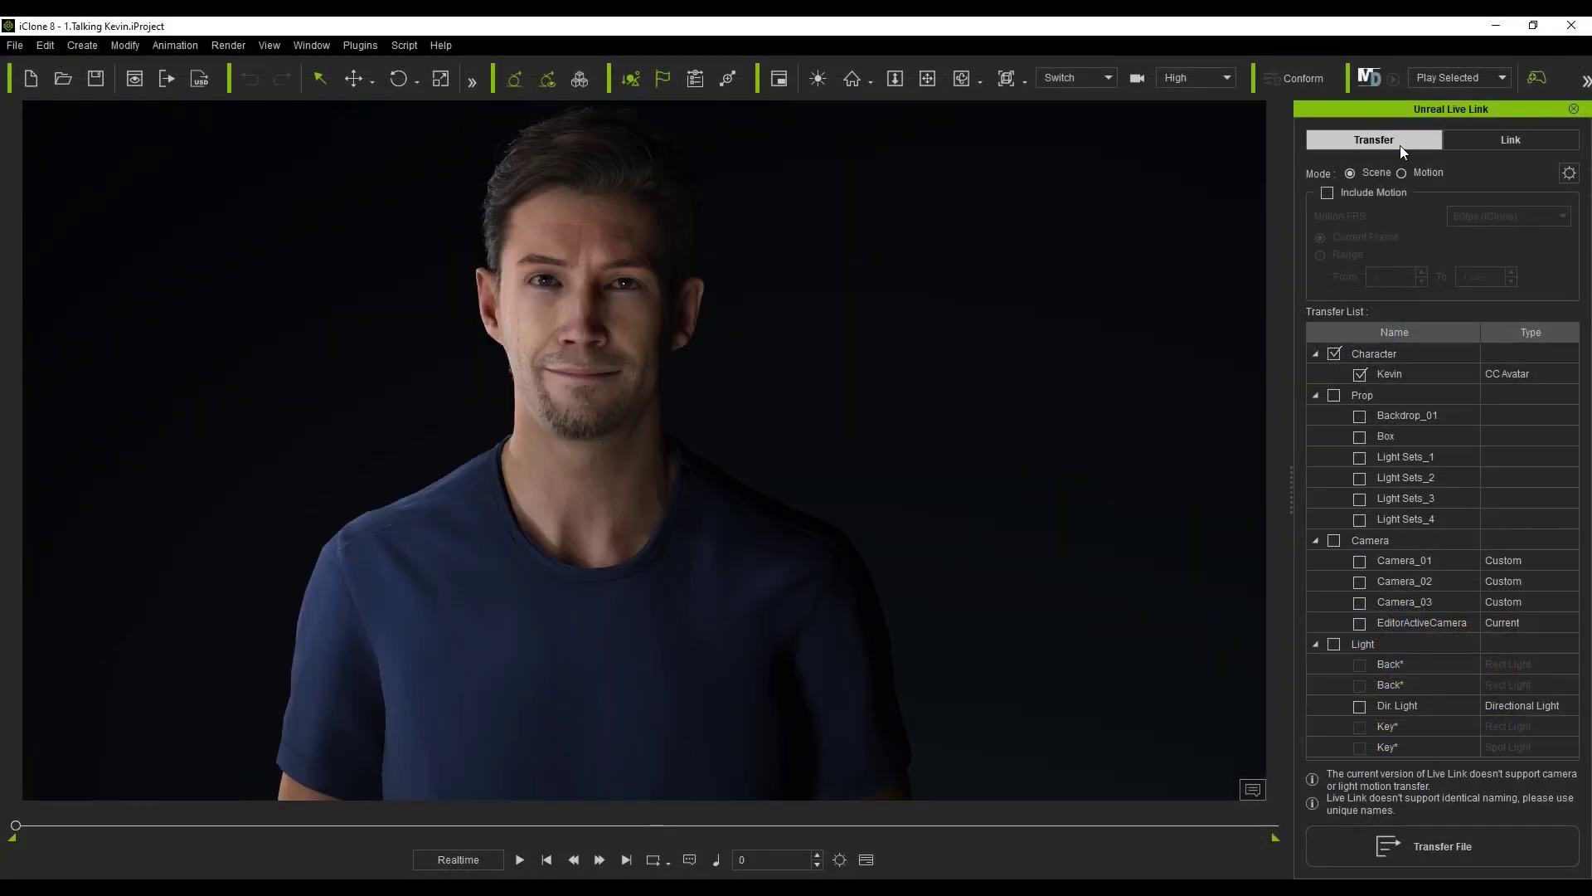
Enable Include Motion and transfer Kevin's motion over the frame range 0 to 1345.
click(1375, 194)
click(1348, 256)
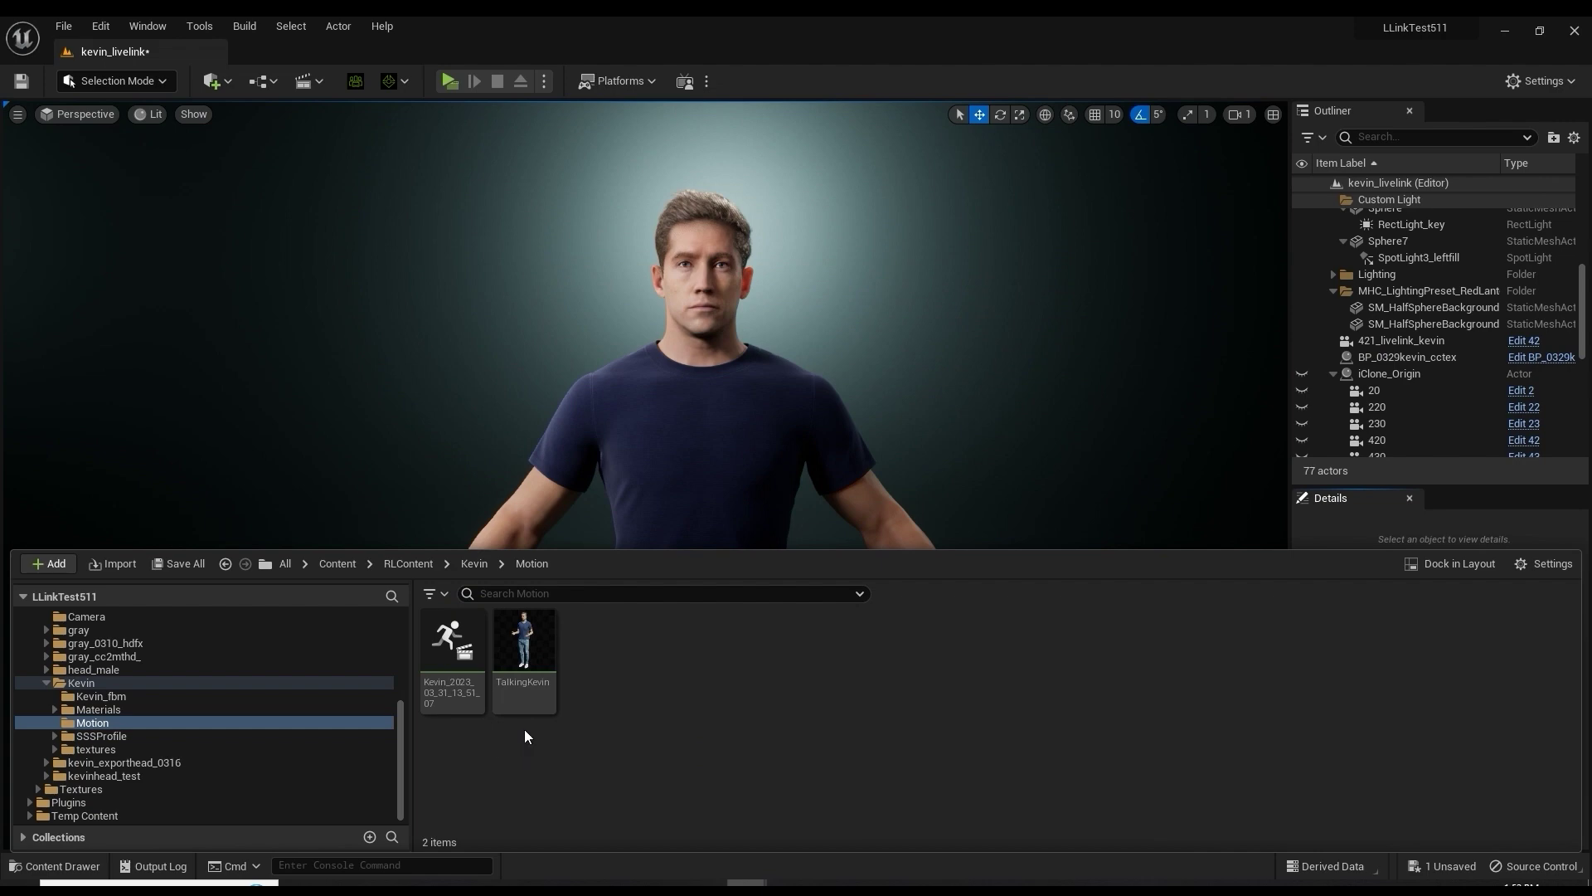
double_click(535, 671)
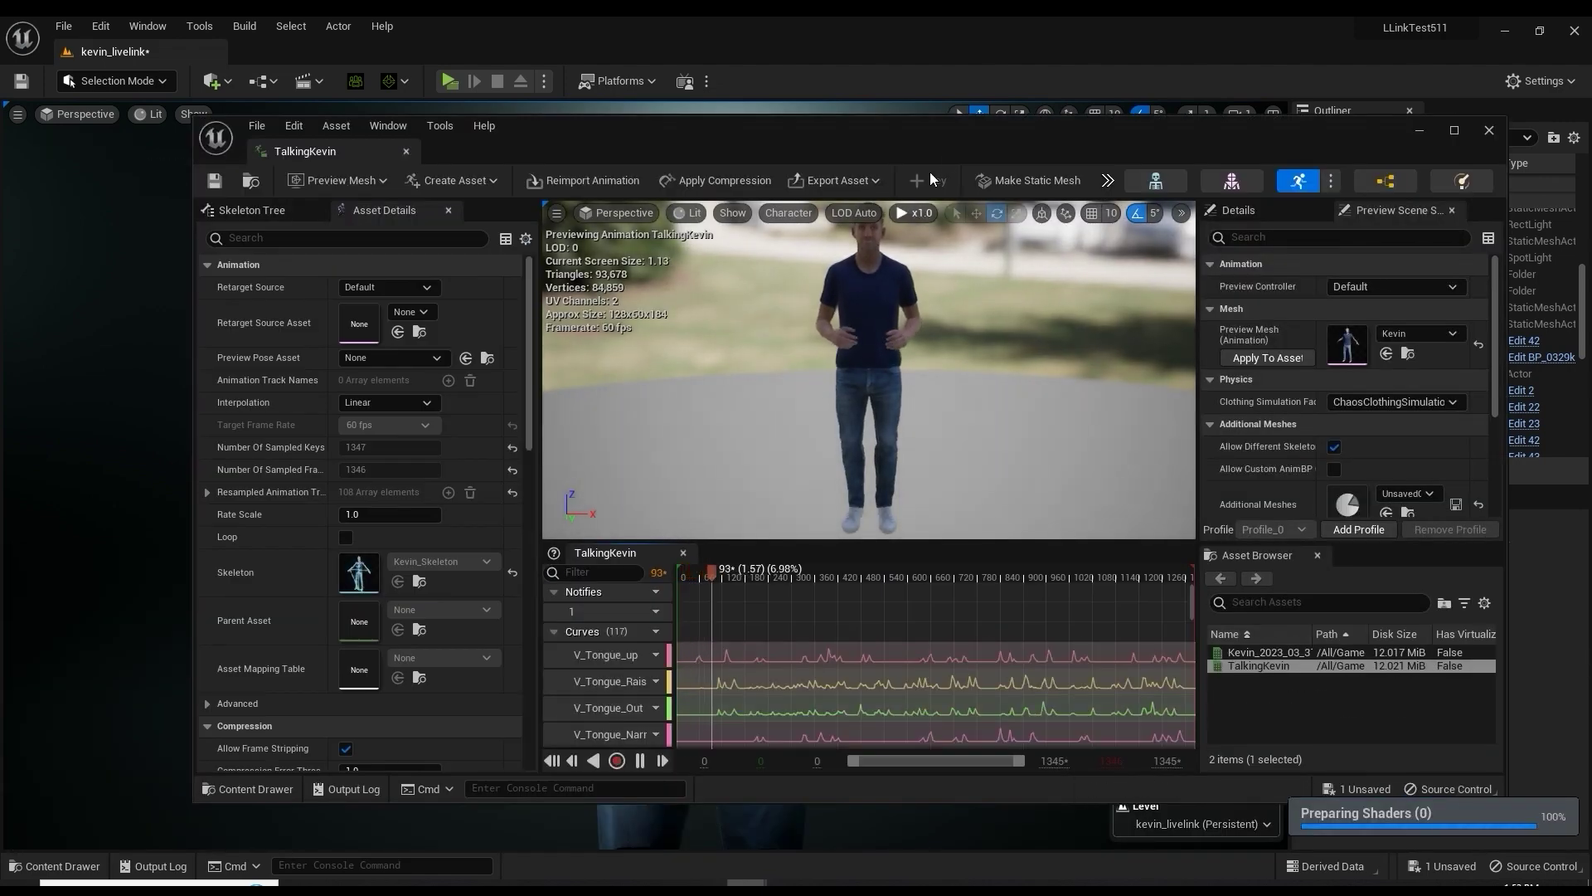
double_click(949, 141)
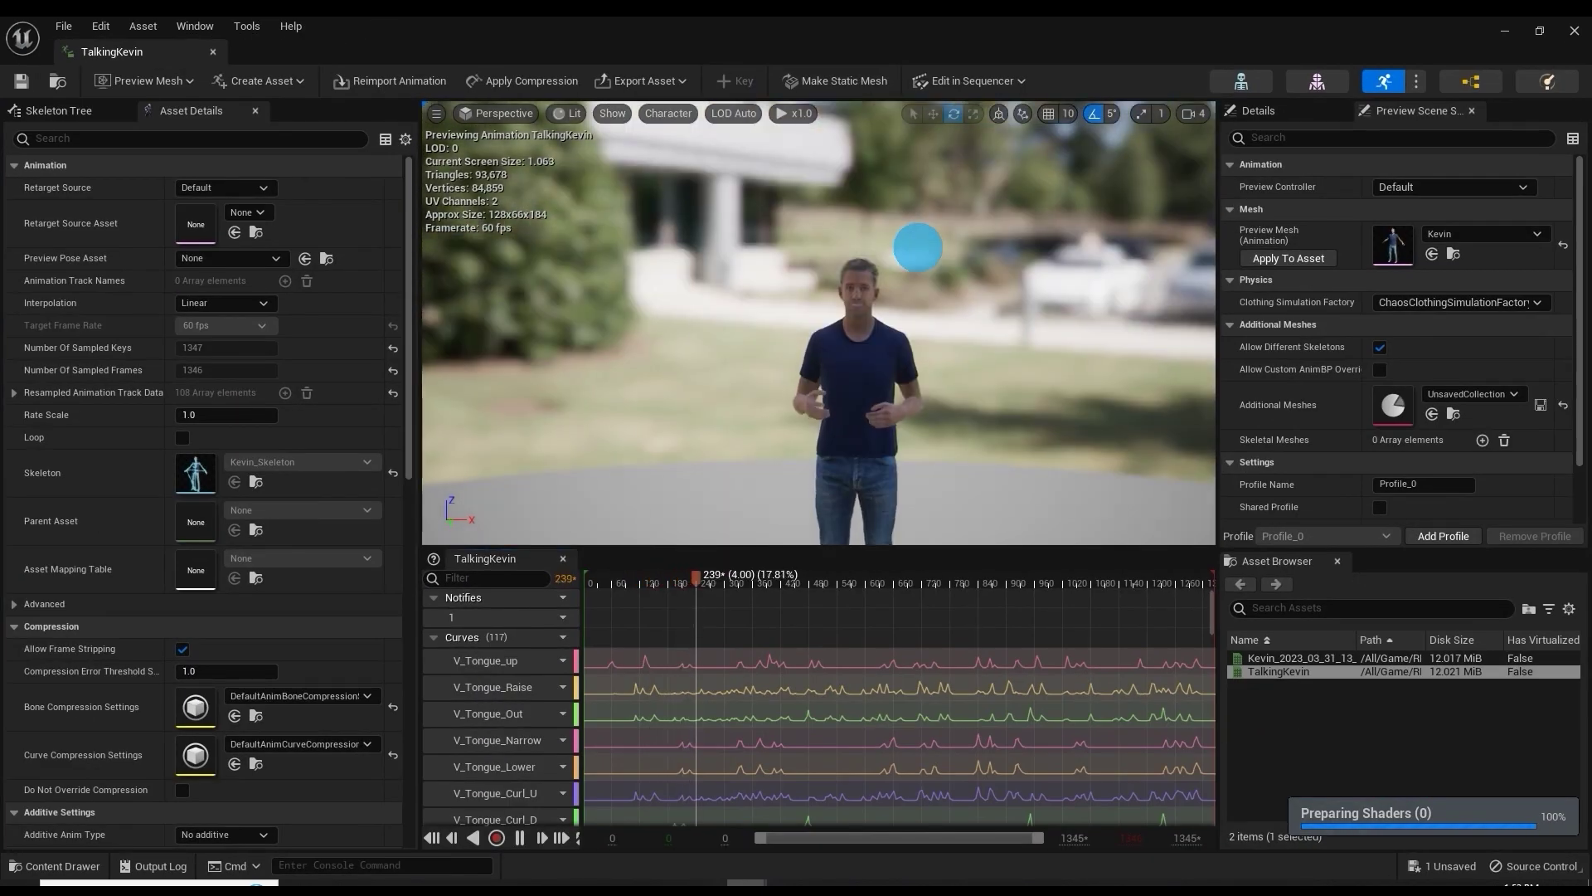
scroll(918, 247, up, 10)
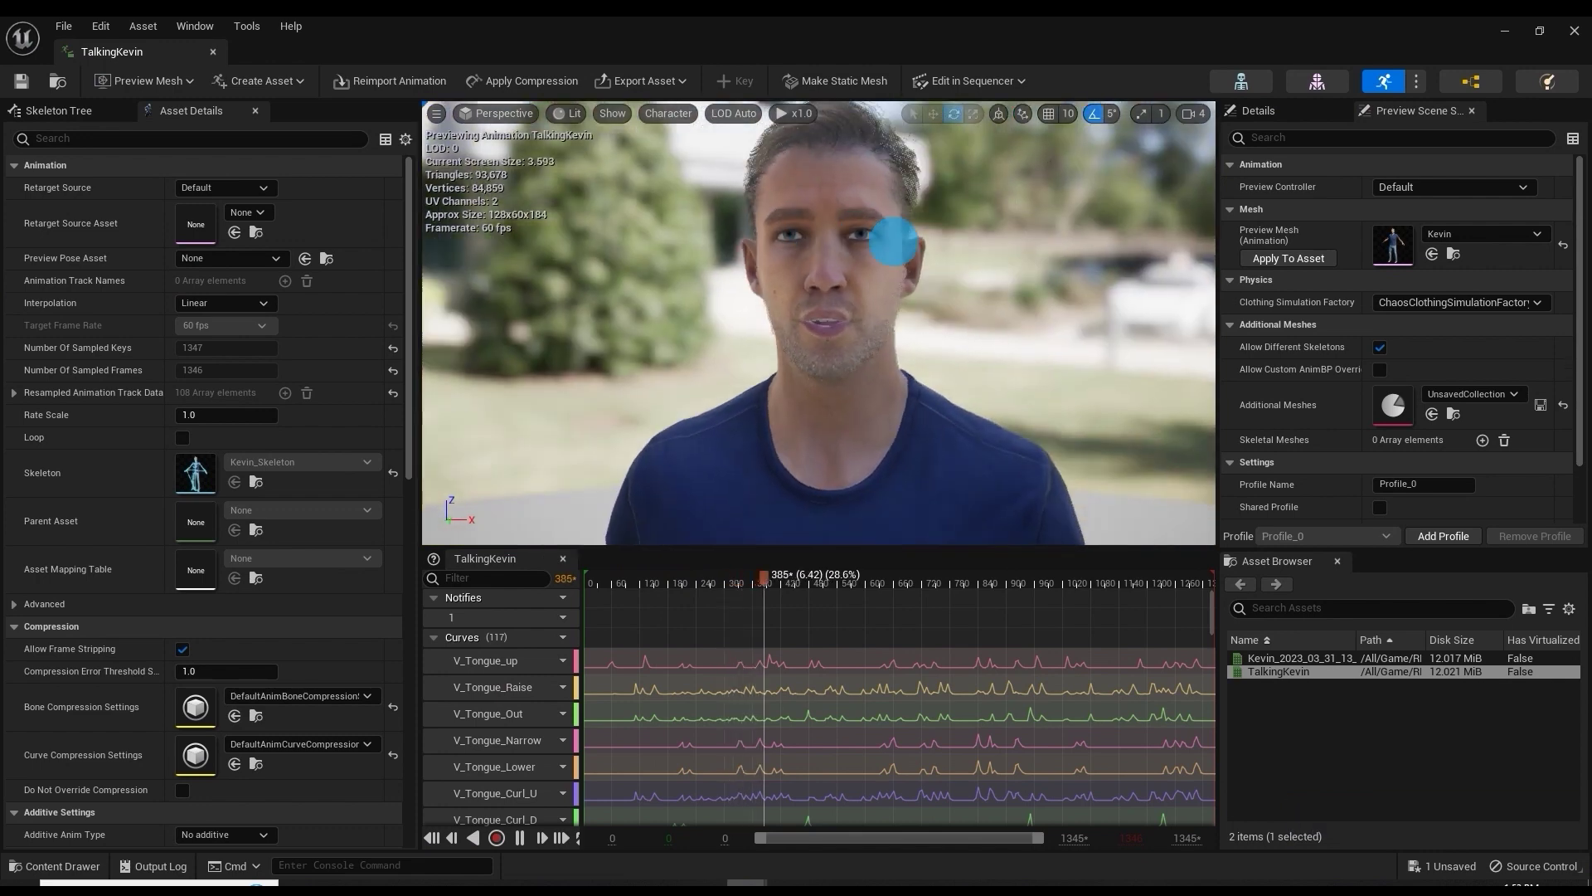
scroll(888, 242, down, 6)
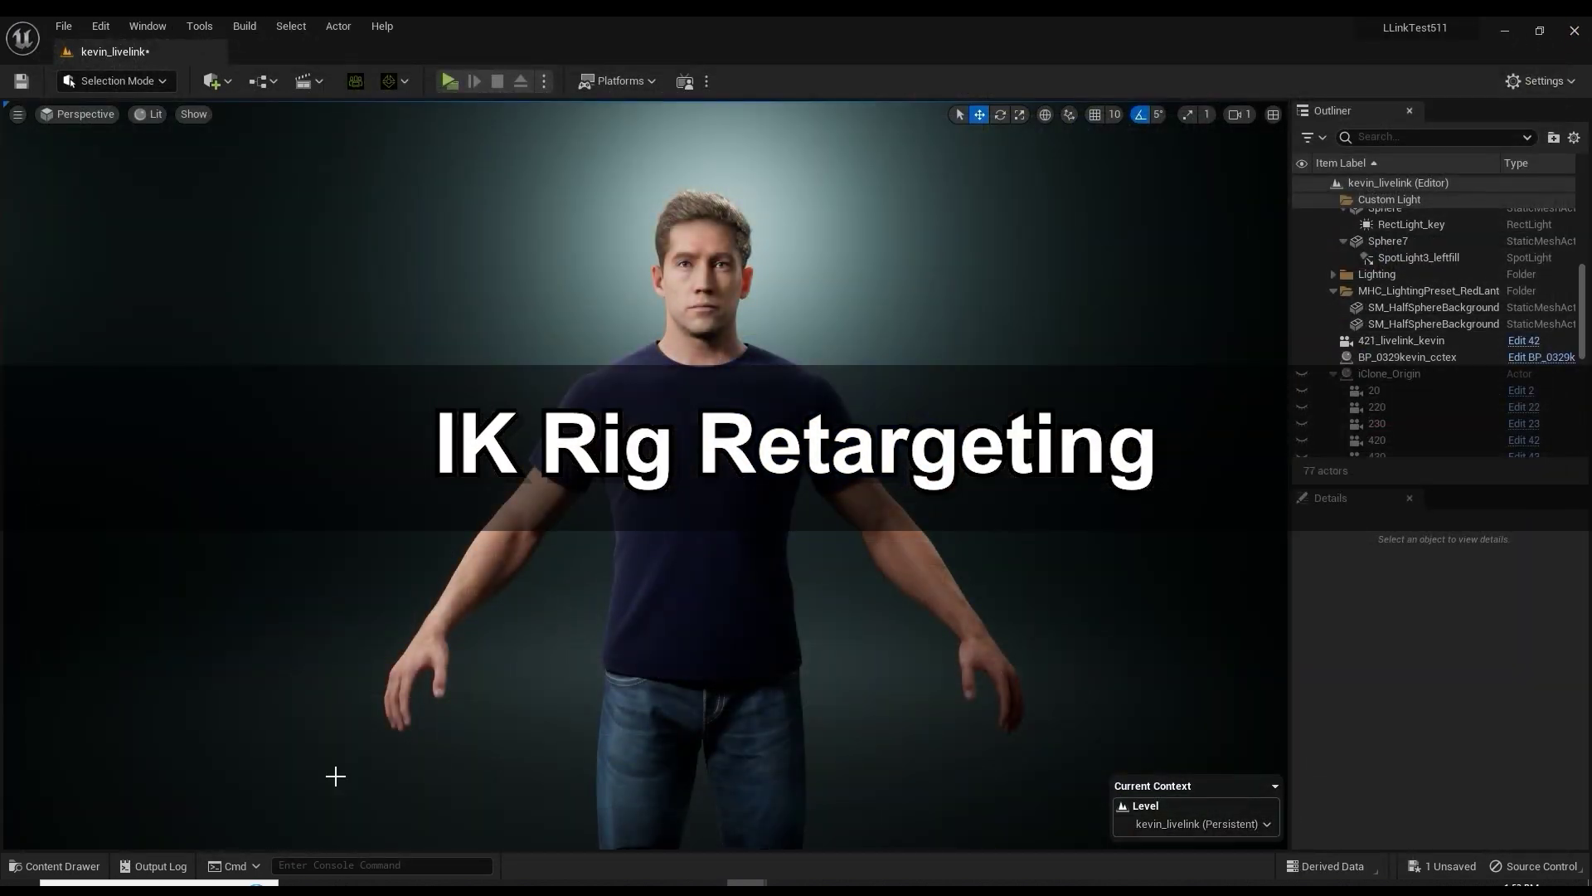
Create a new IK Rig asset in the Kevin content folder.
click(58, 866)
click(471, 564)
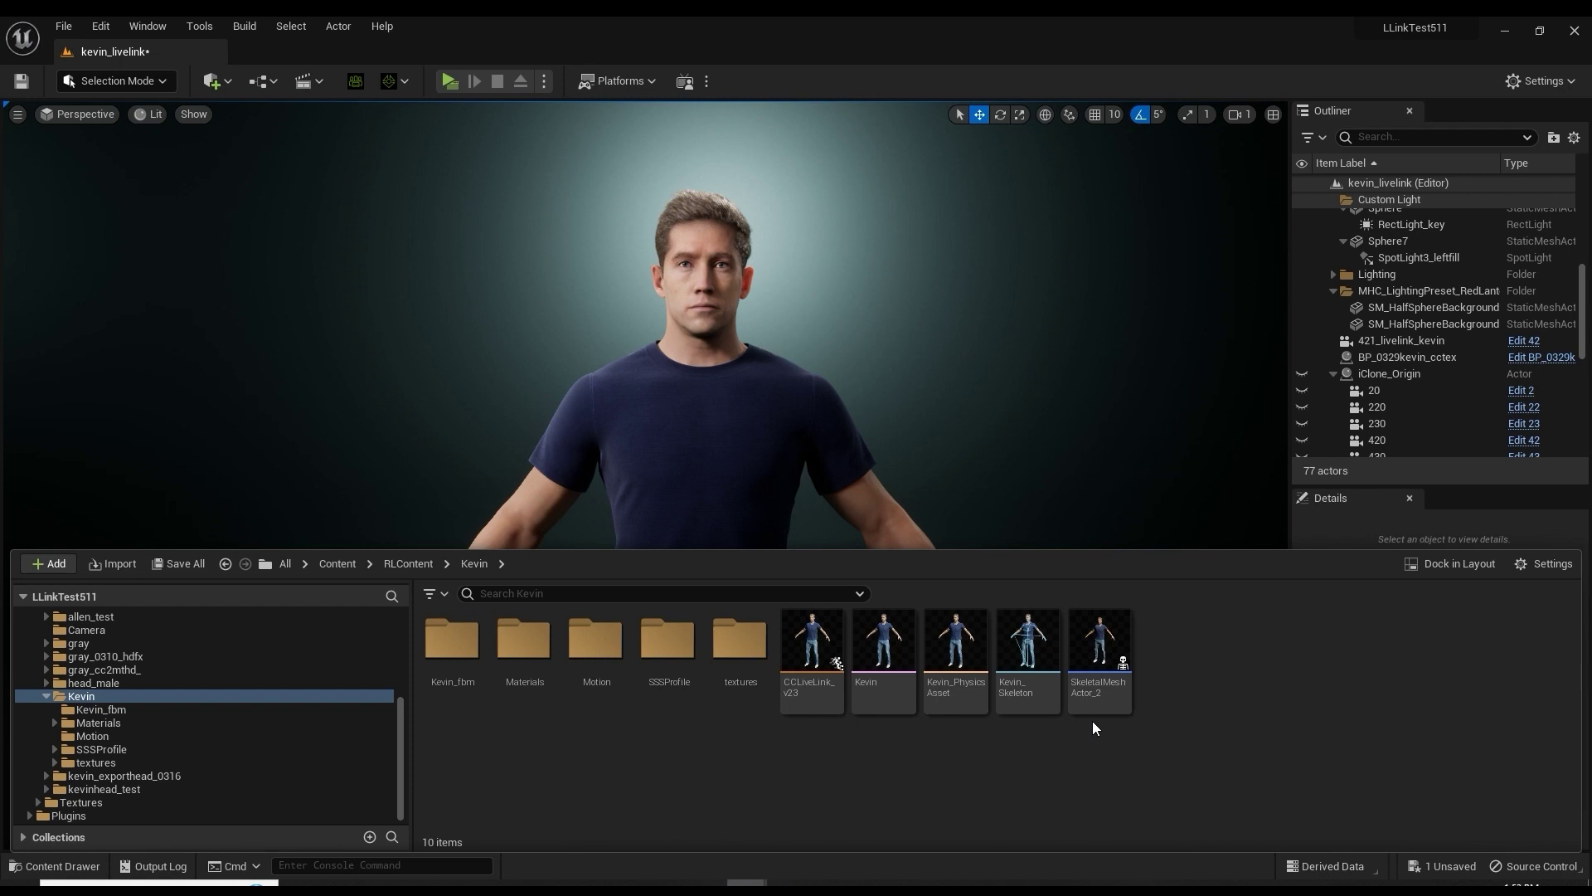
right_click(1244, 662)
mouse_move(1375, 355)
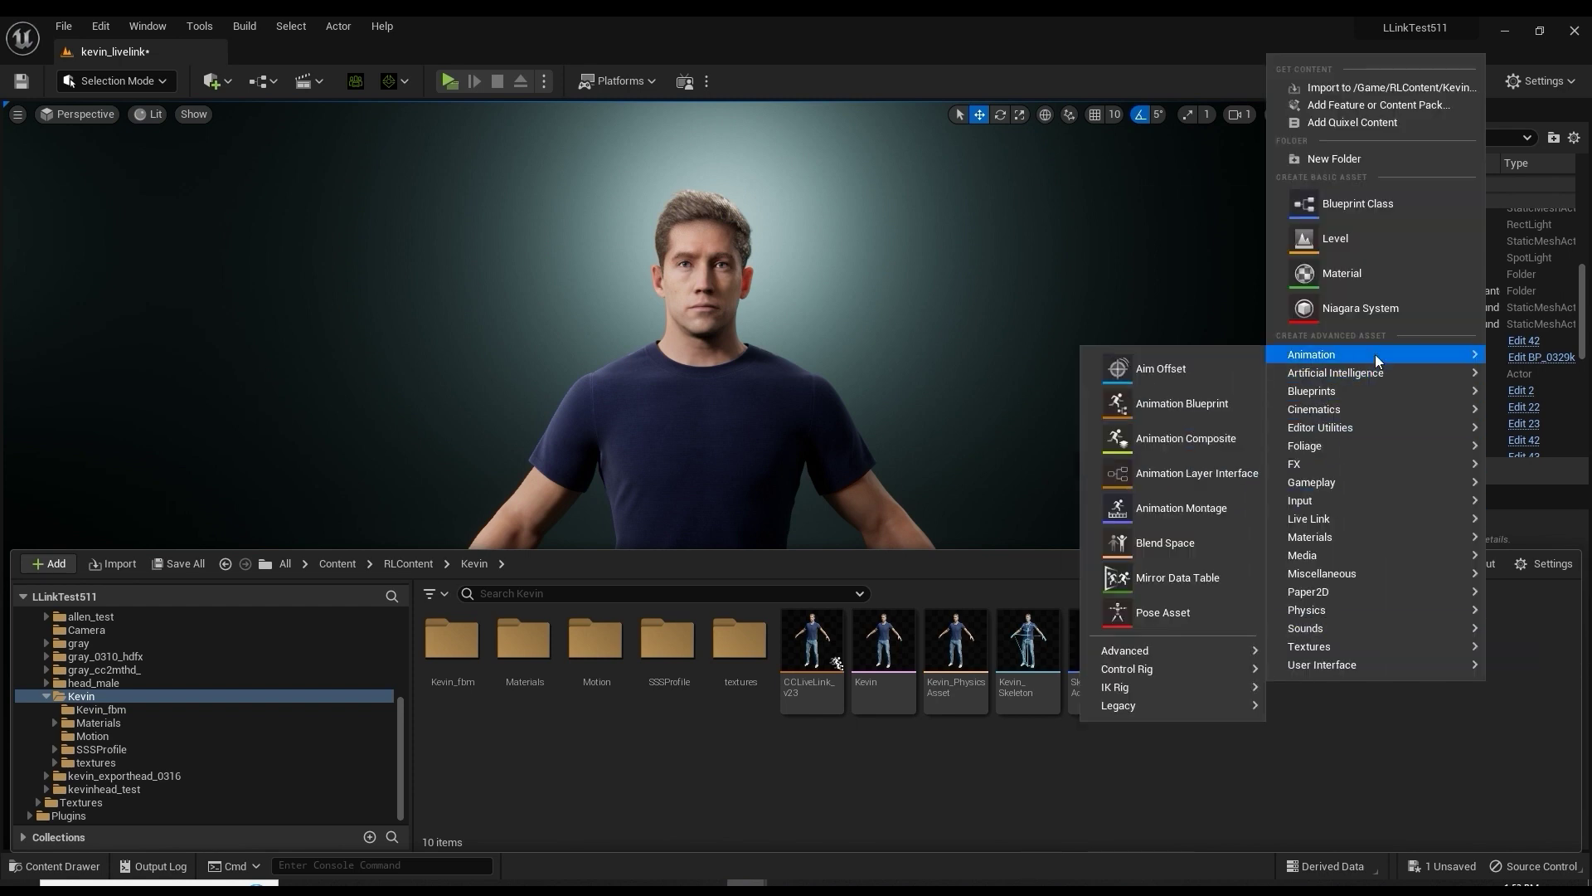
mouse_move(1172, 682)
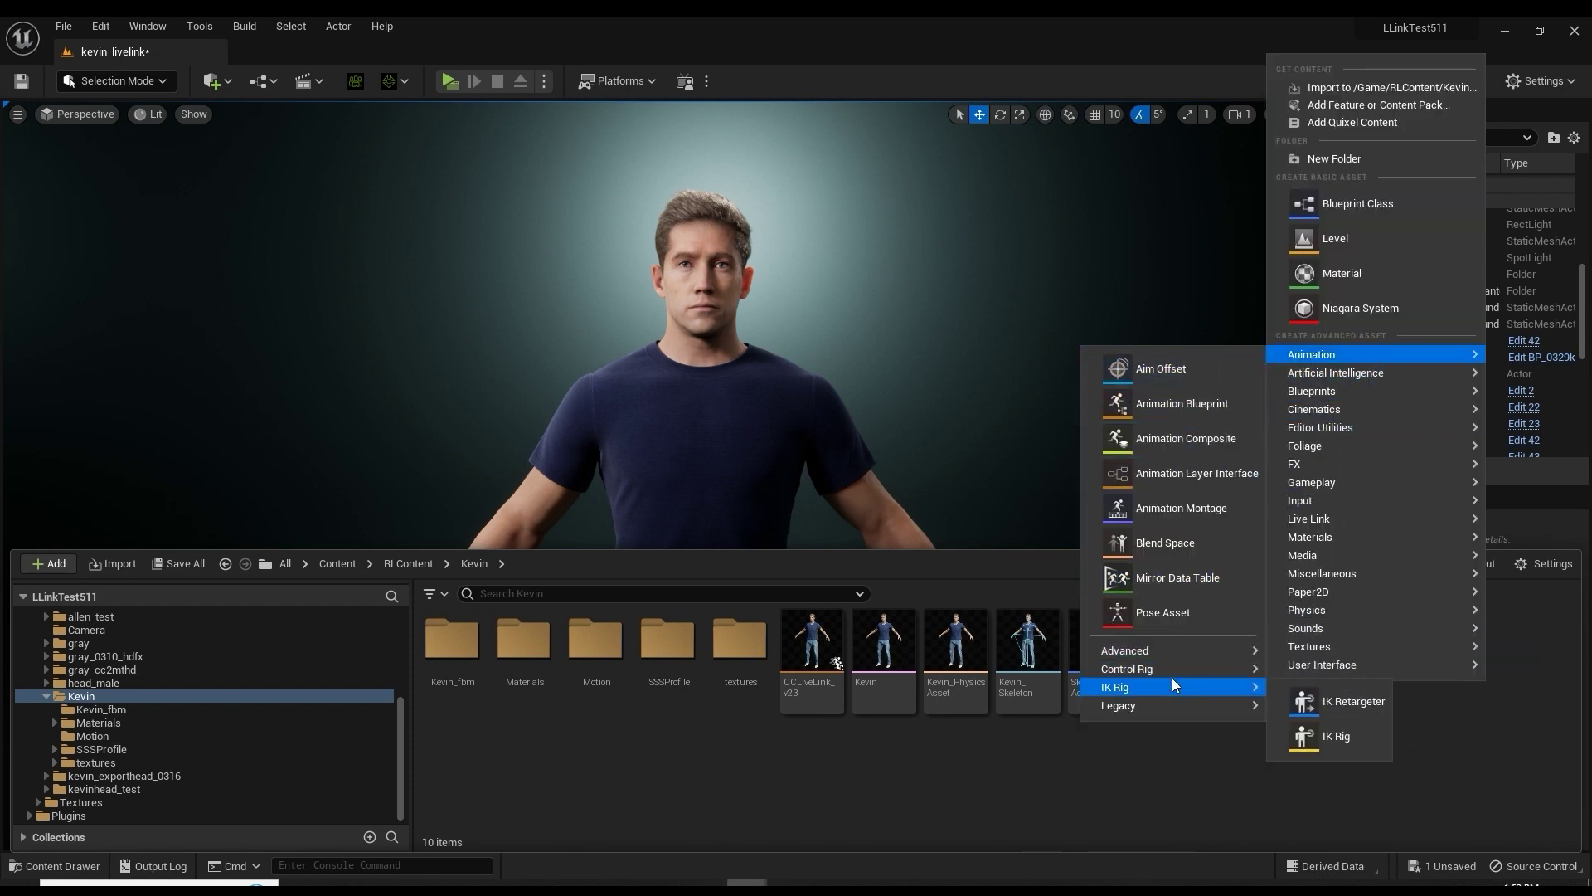
click(1347, 730)
Base the IK Rig on the Kevin mesh, name it Kevin_IKRig, and open it.
text(kevin)
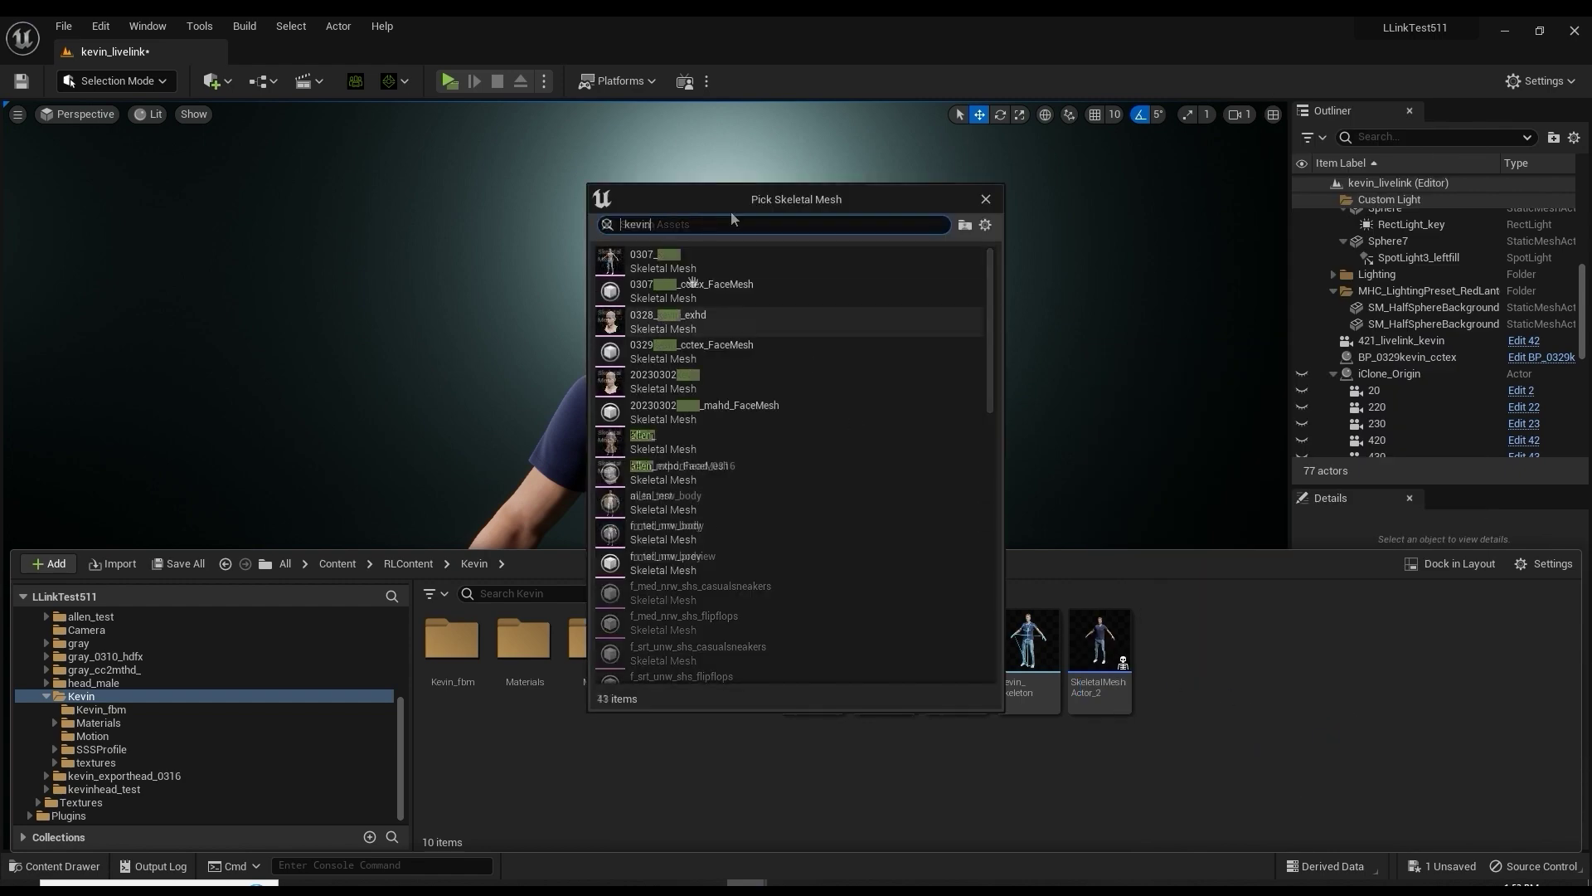
drag(737, 199, 1303, 272)
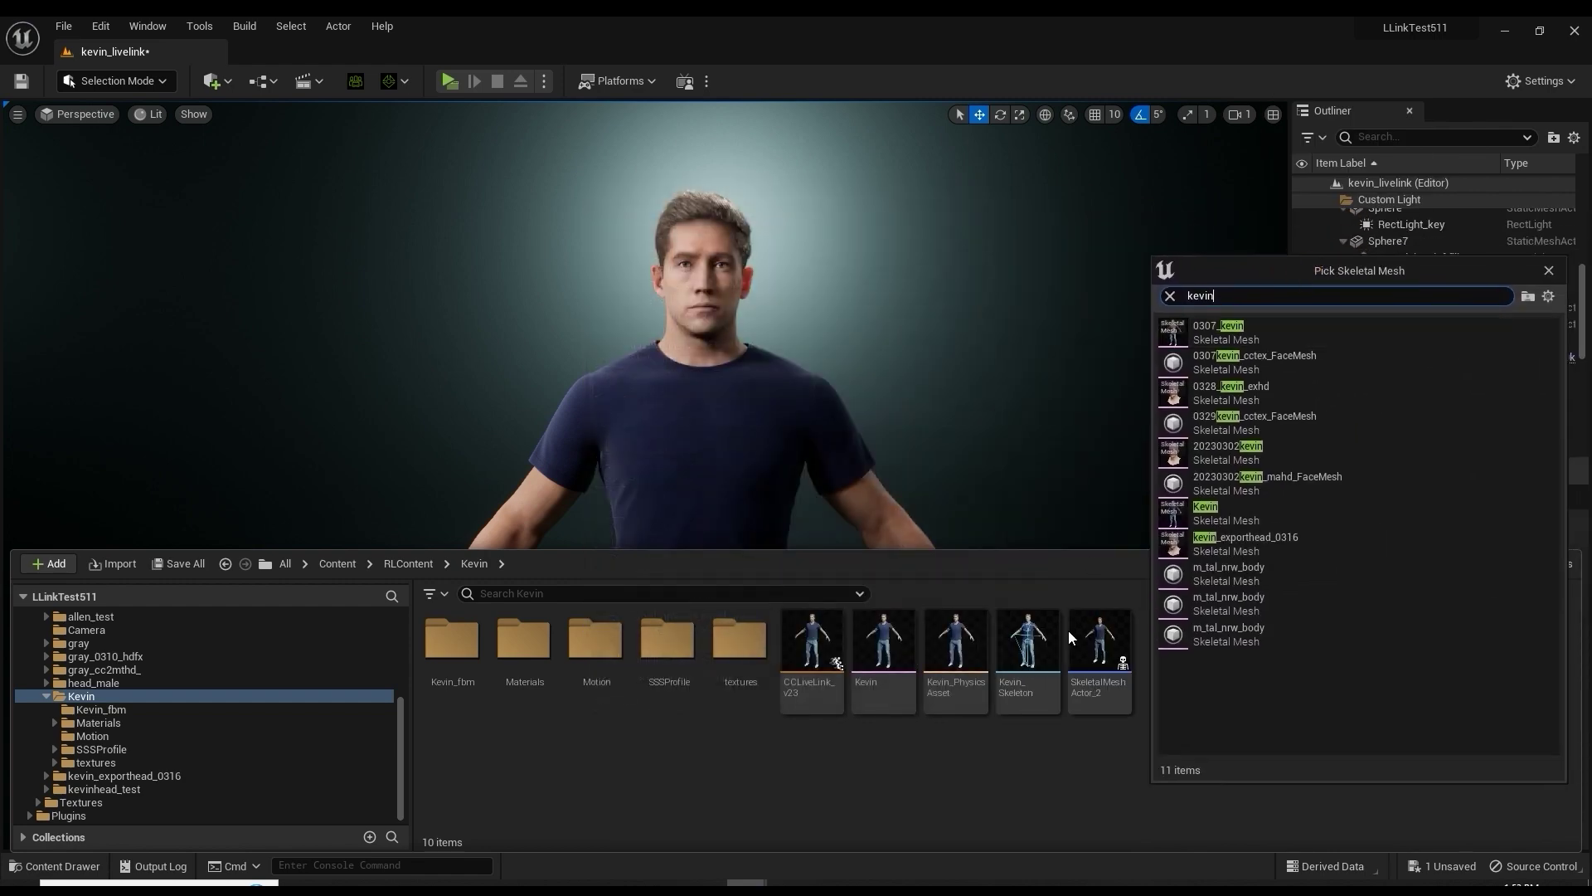
click(1244, 511)
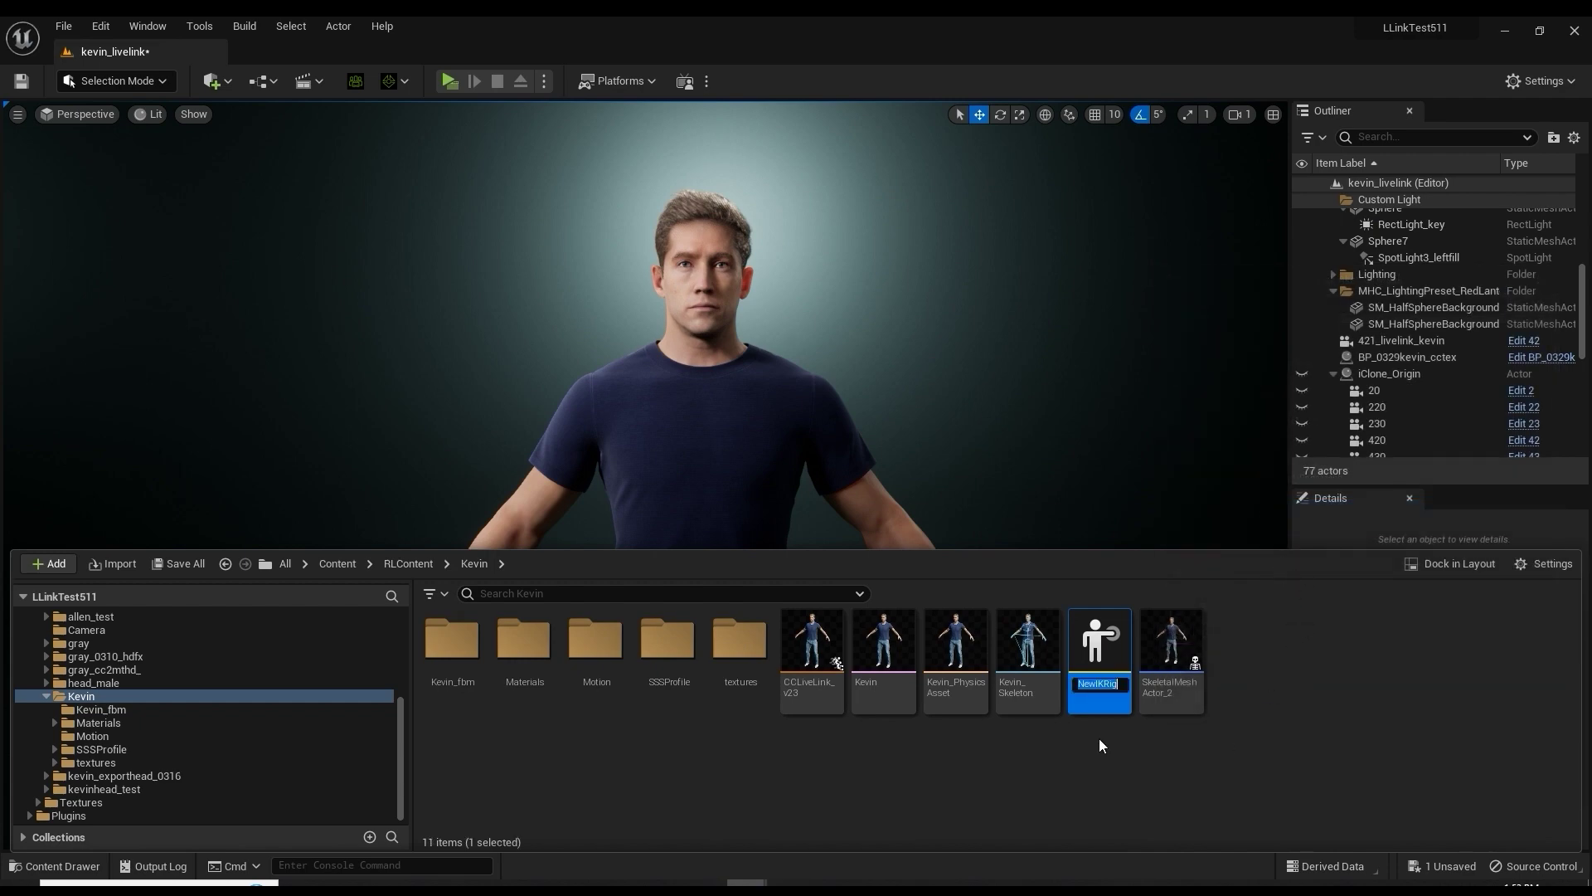
text(Kevin_IKRig)
key(Return)
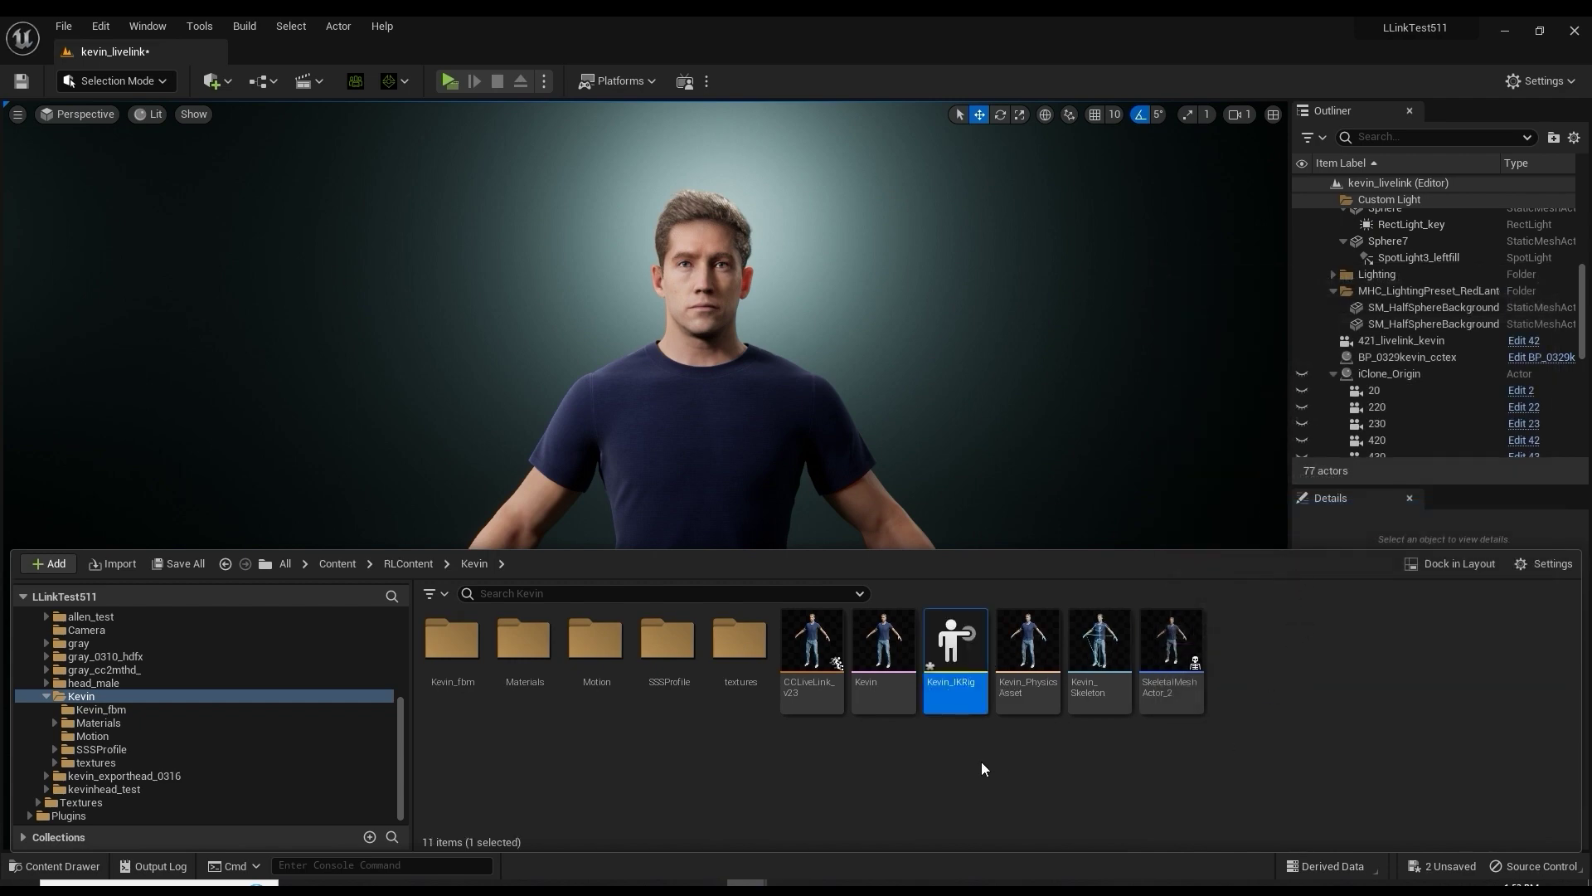
double_click(960, 653)
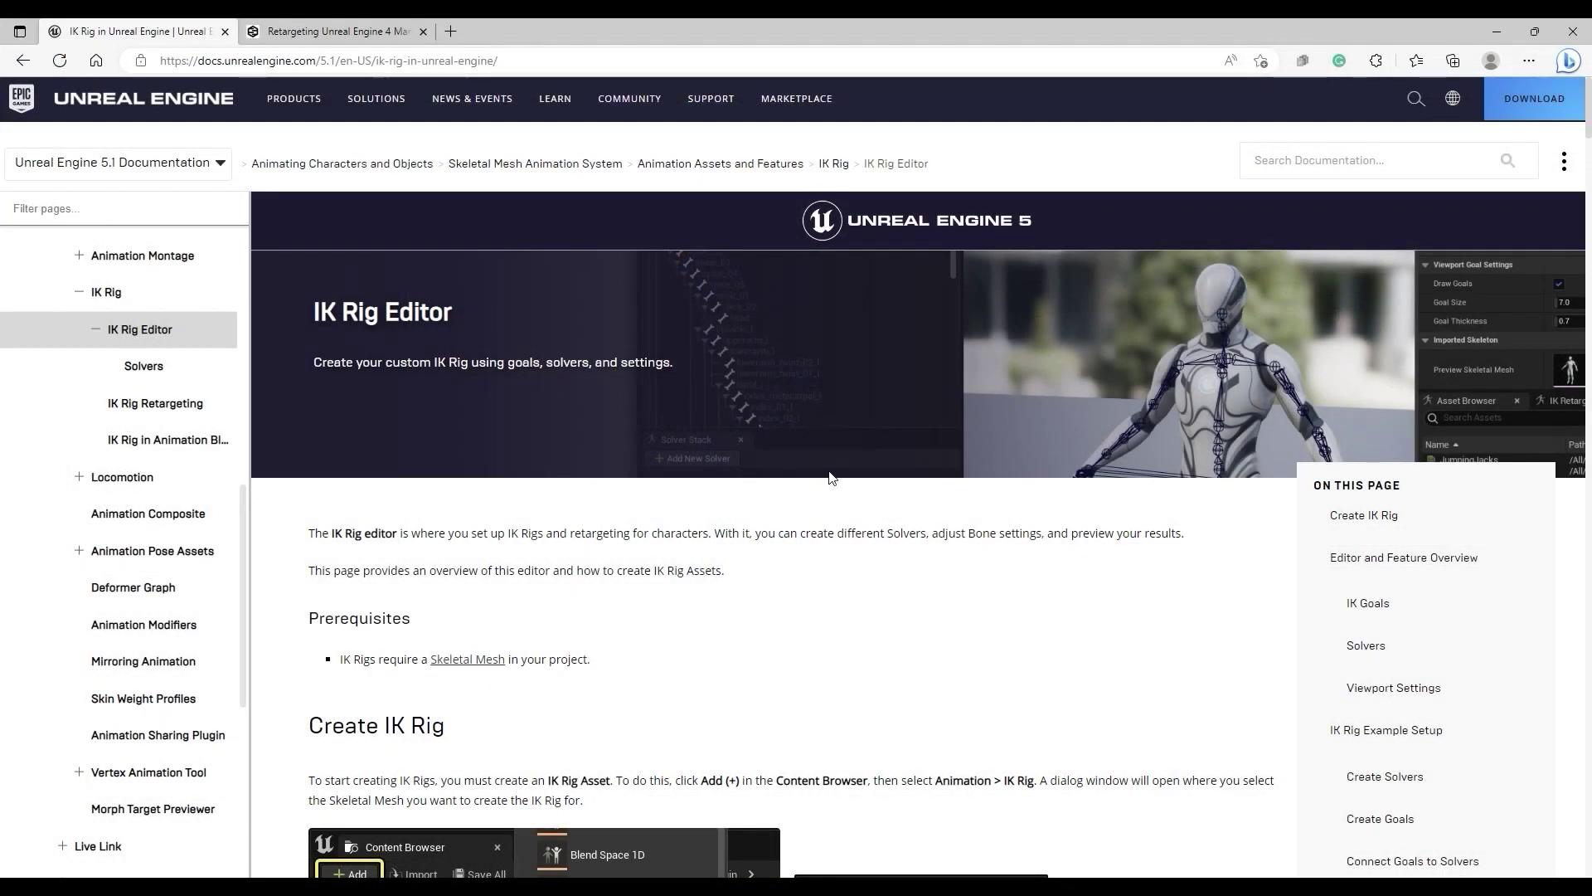
scroll(944, 625, down, 15)
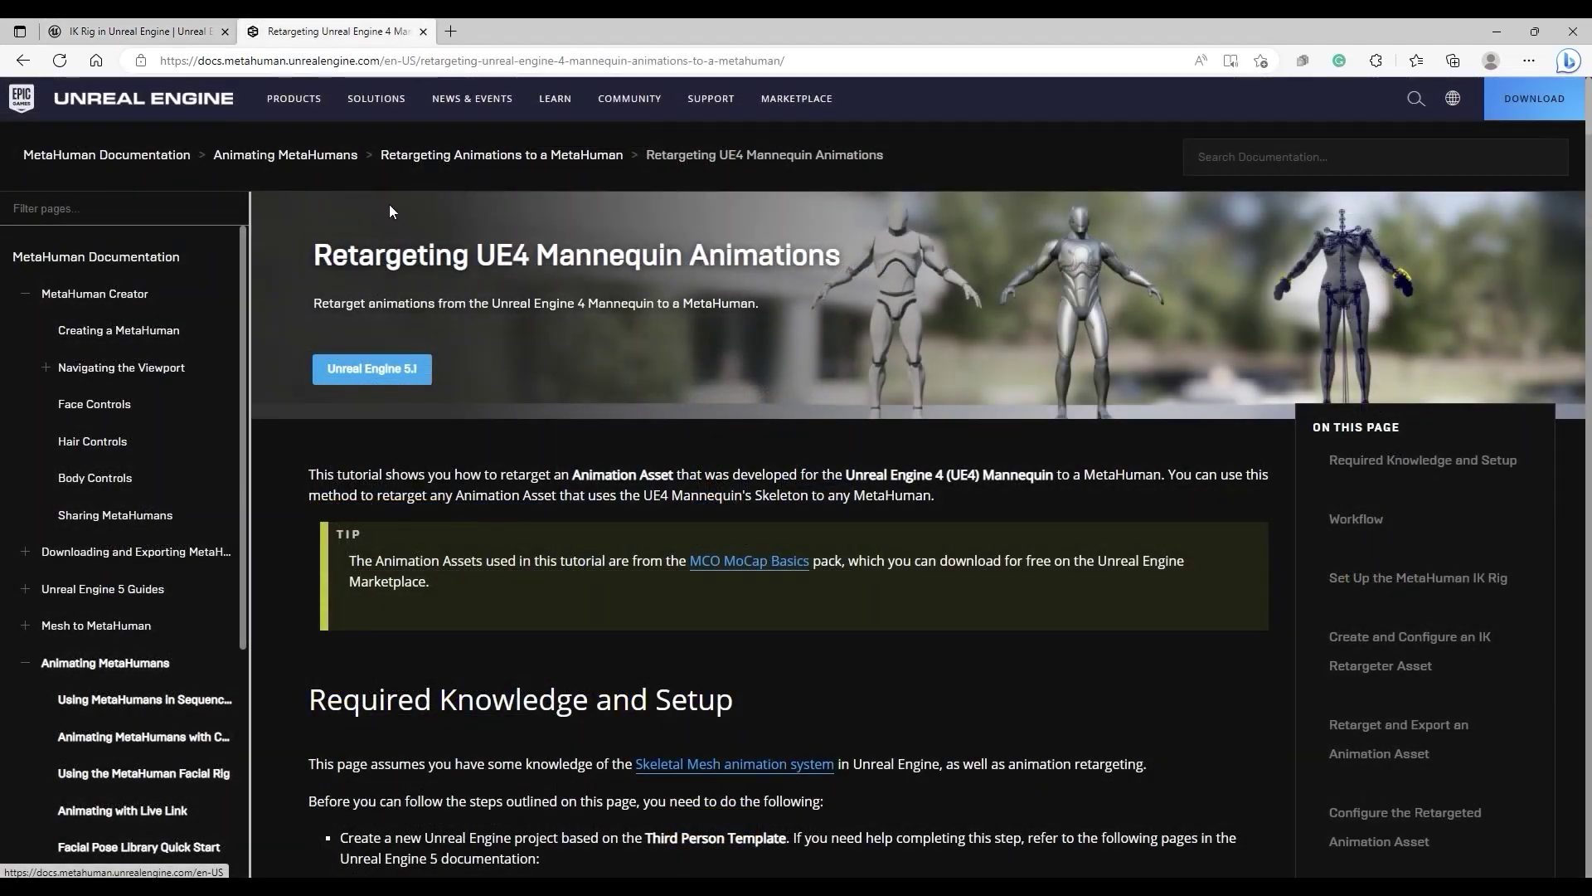
scroll(916, 503, down, 3)
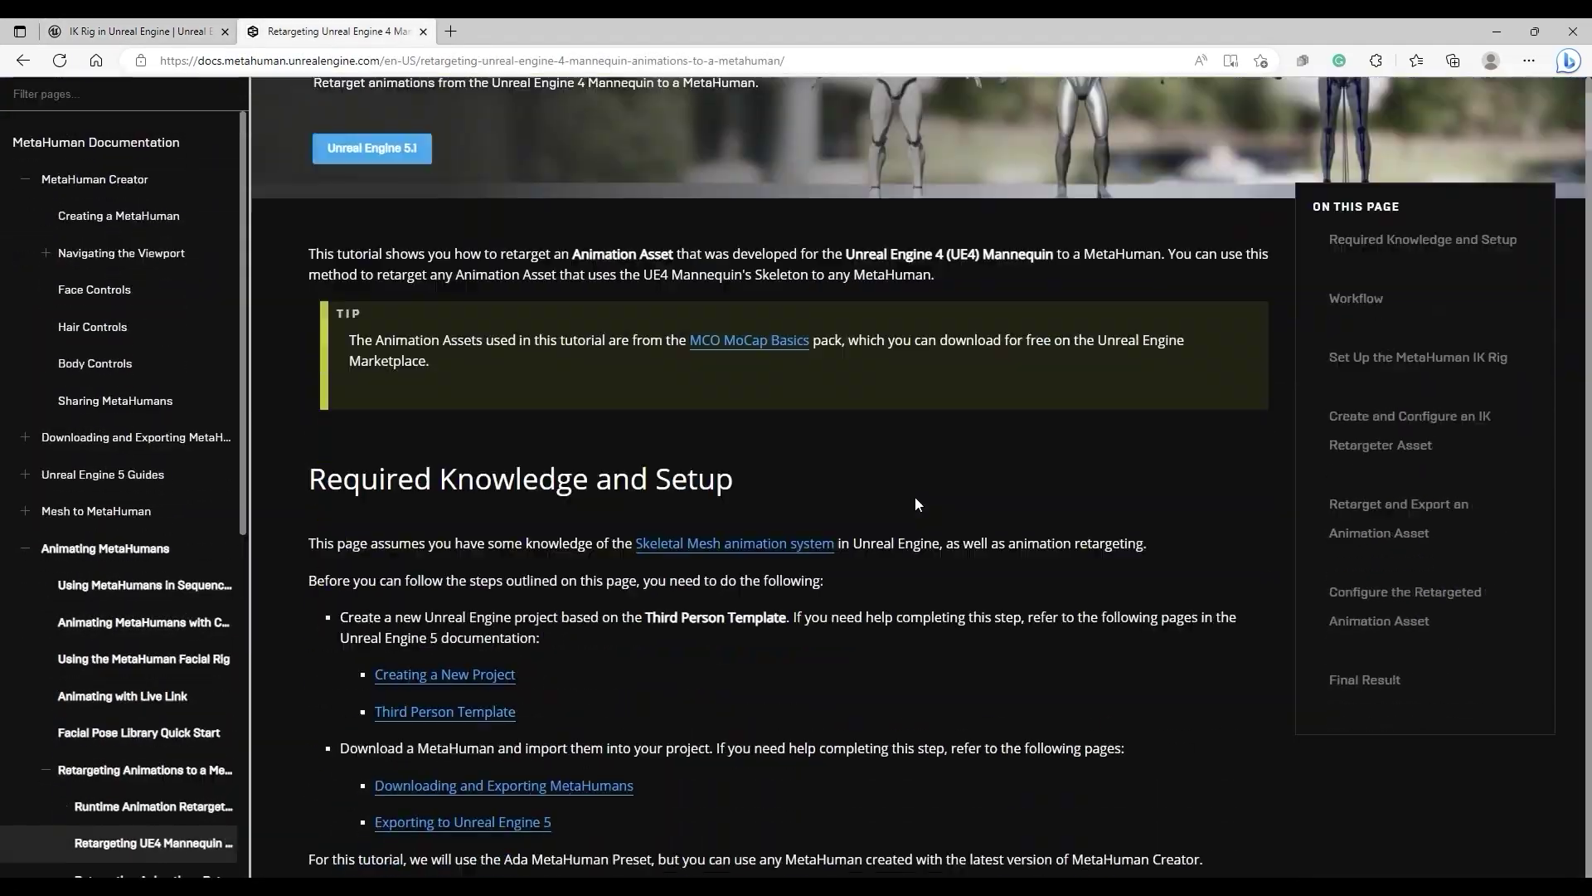
scroll(914, 496, down, 9)
scroll(728, 496, down, 5)
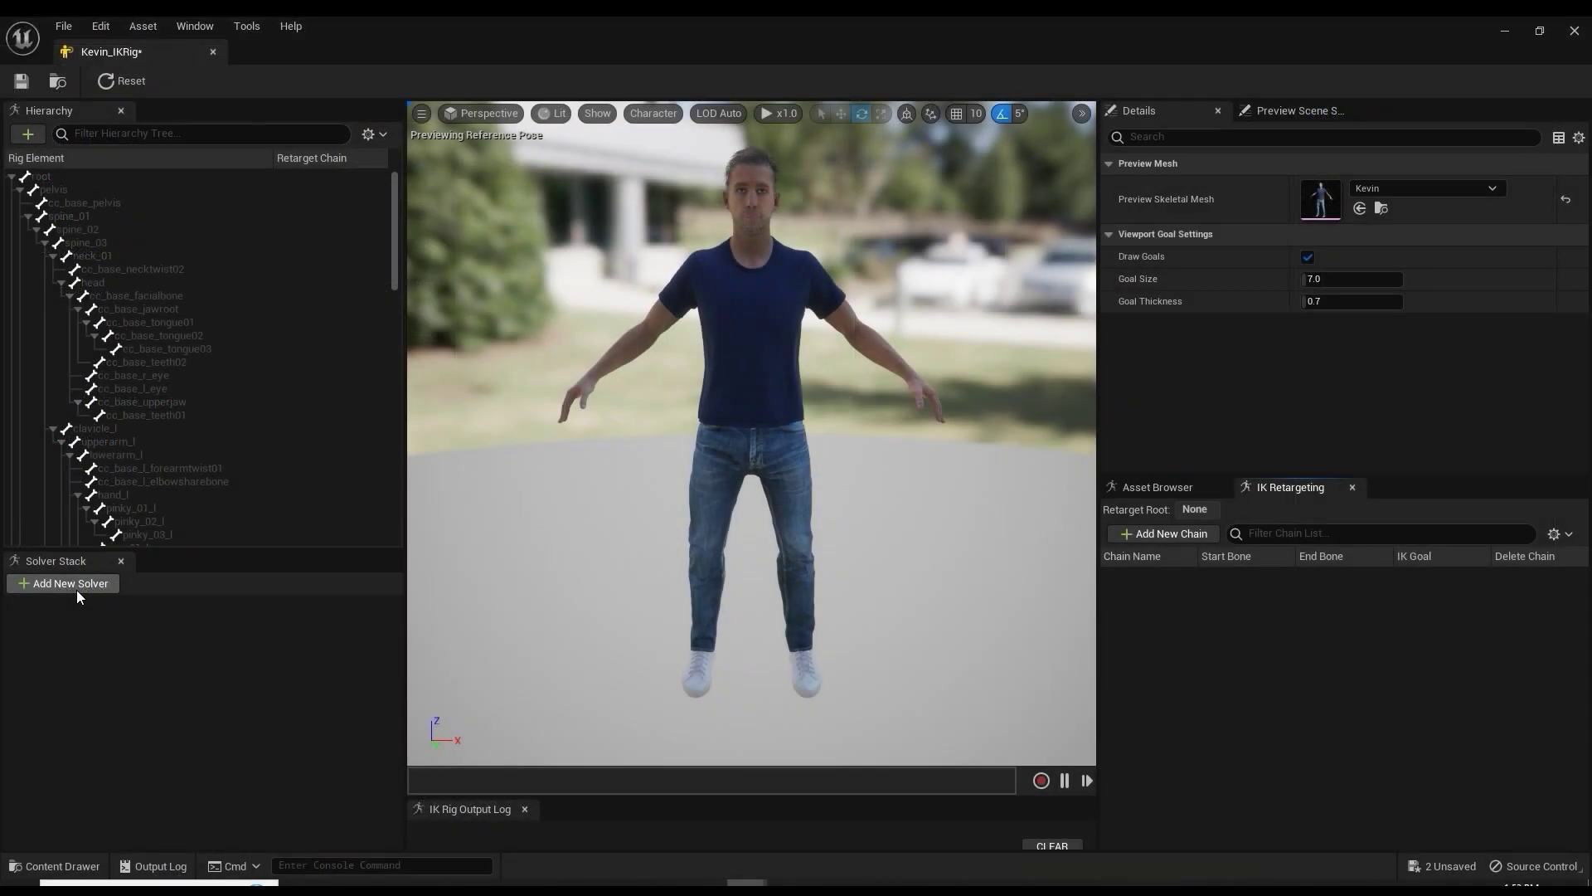
Add a Full Body IK solver and set pelvis as its root bone.
click(76, 590)
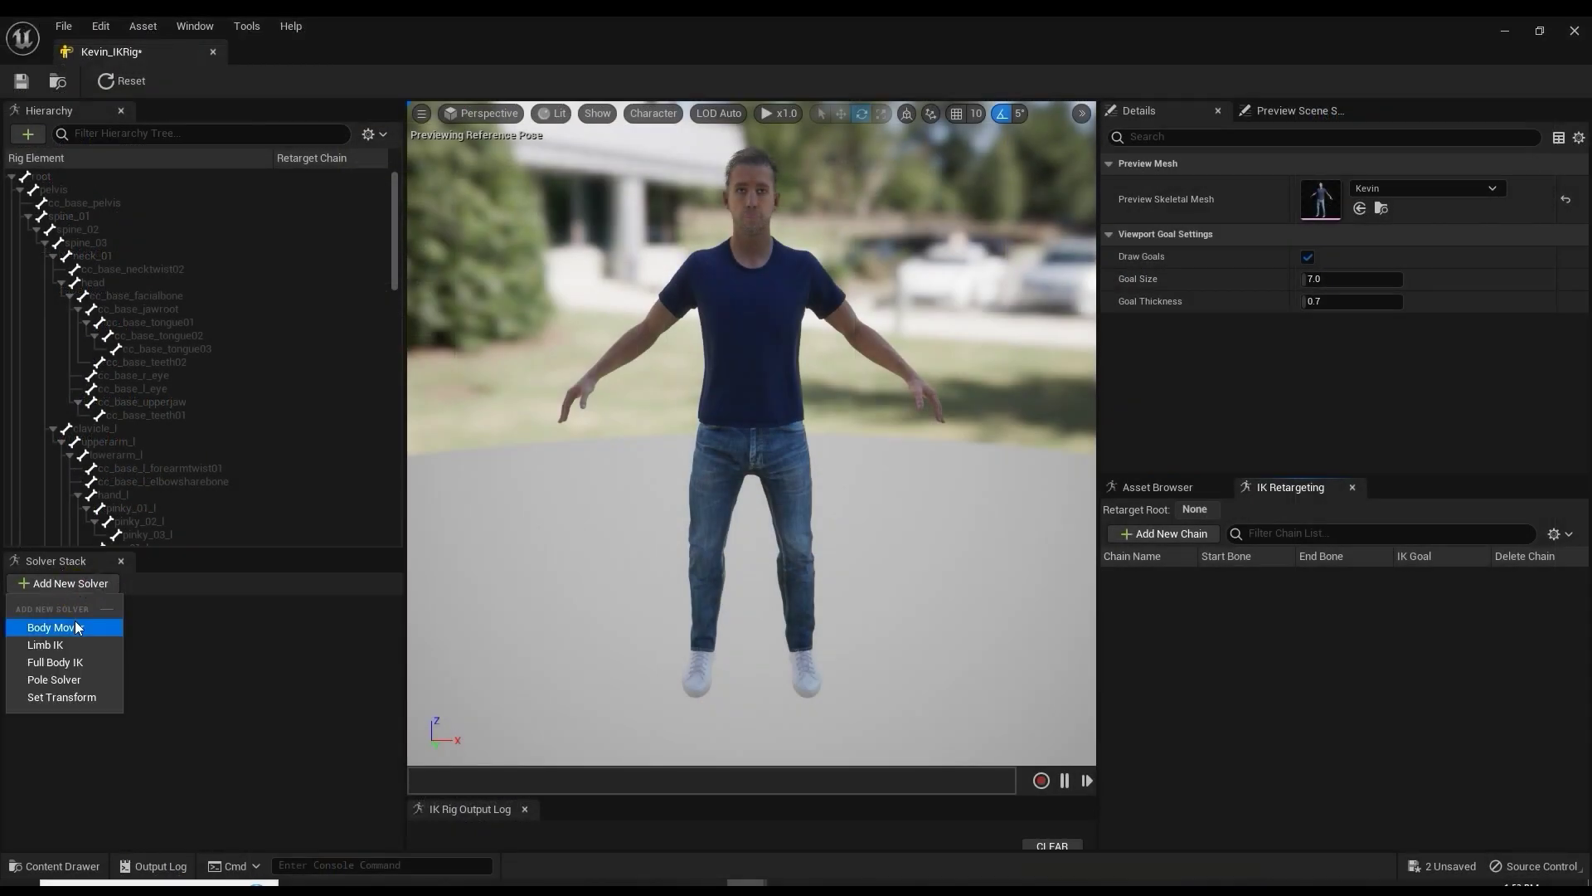
click(88, 665)
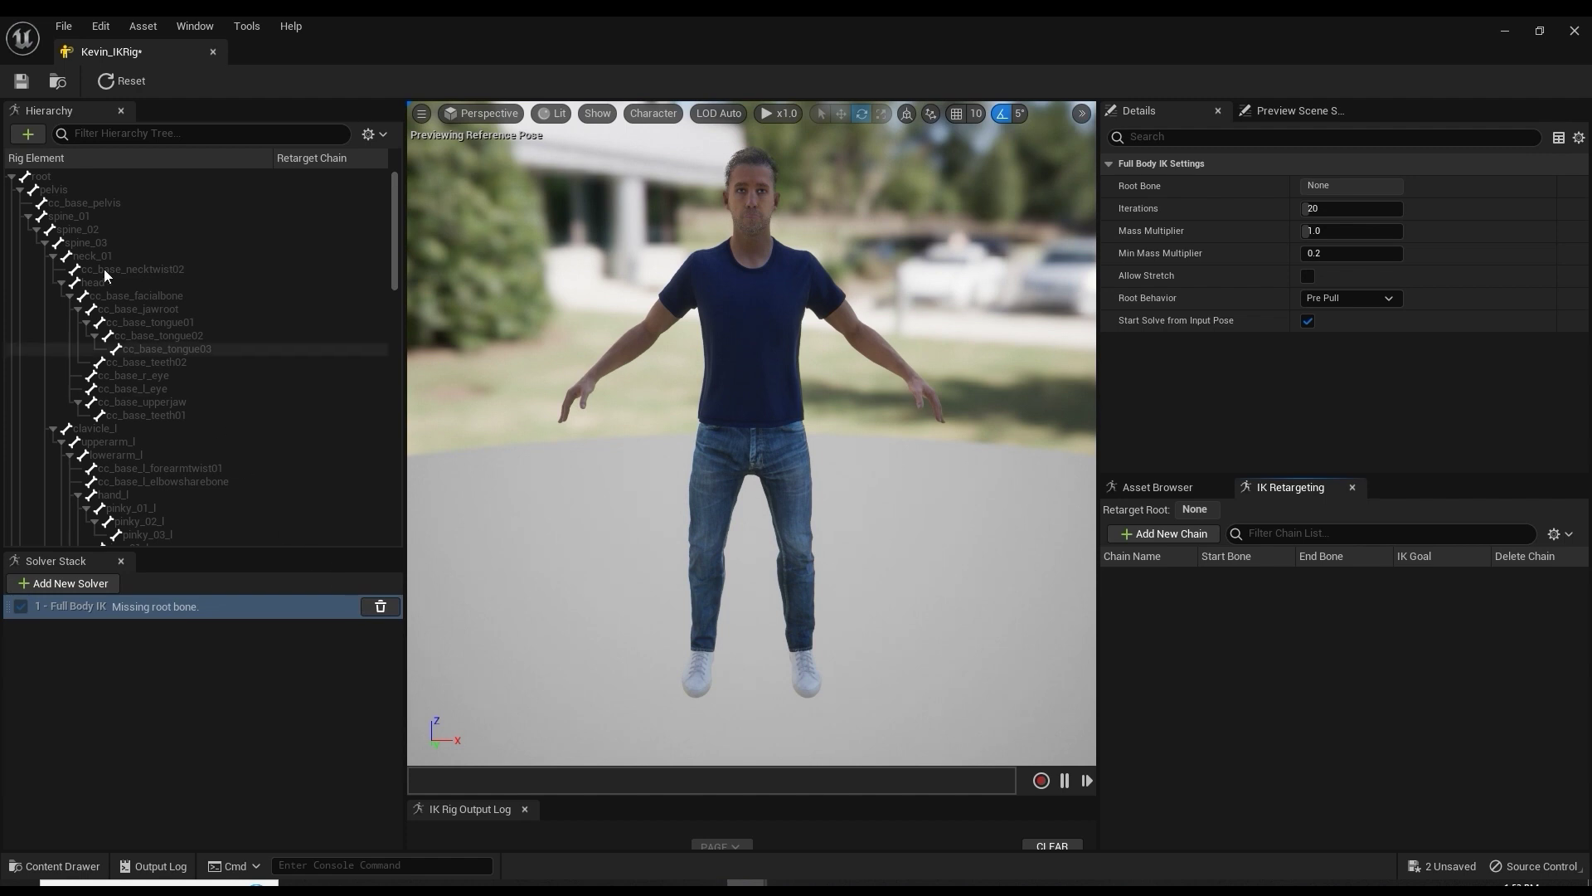
click(92, 192)
right_click(92, 193)
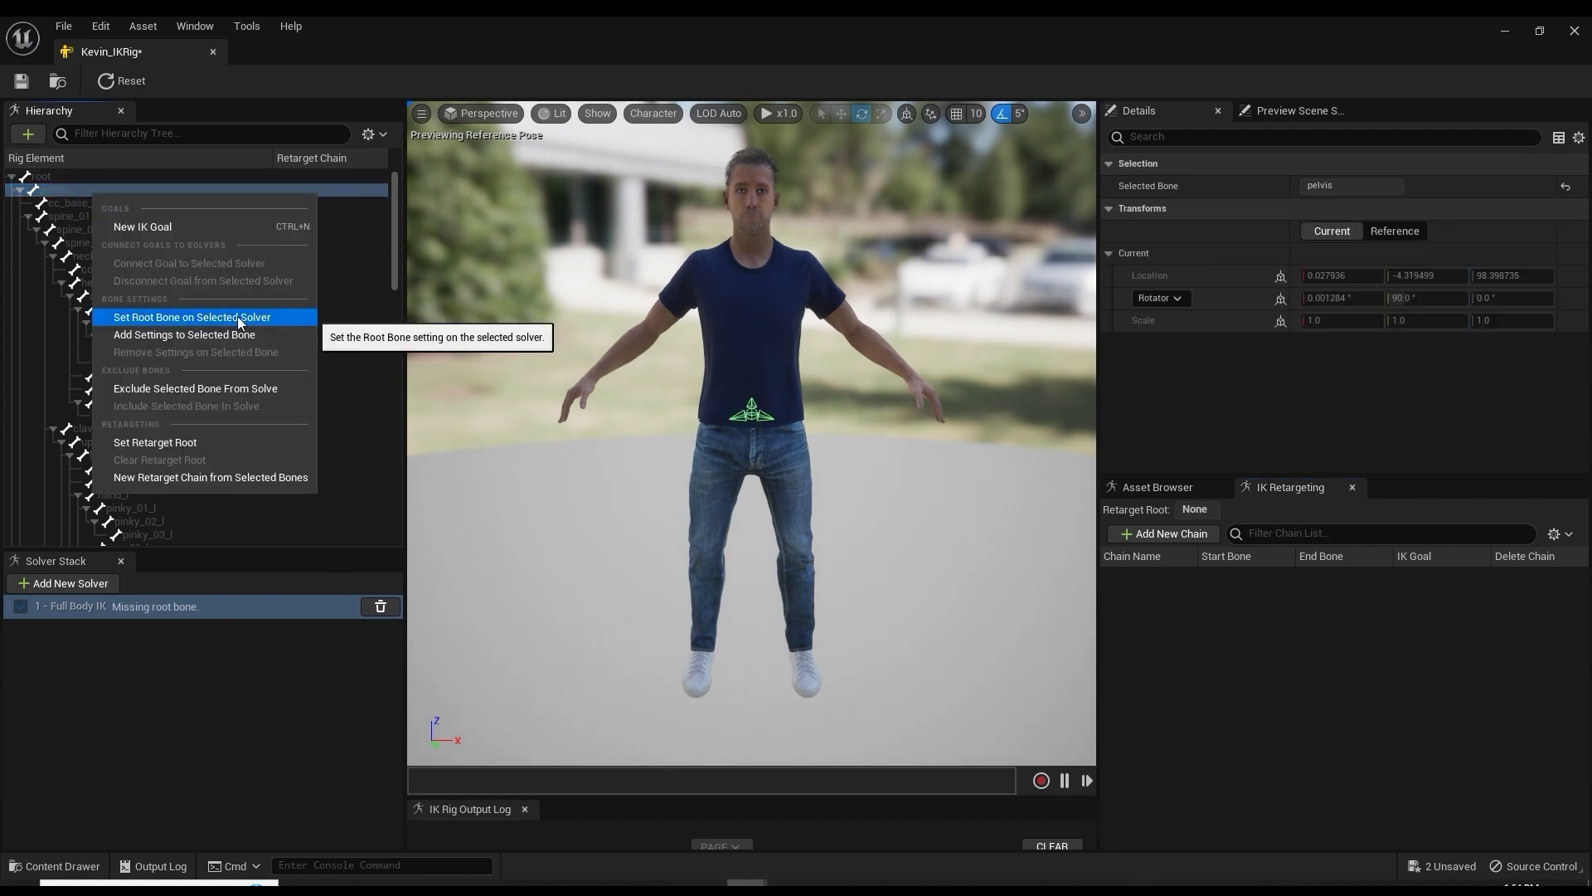
click(237, 316)
Make pelvis the retarget root and show the Full Body IK solver's settings.
right_click(102, 195)
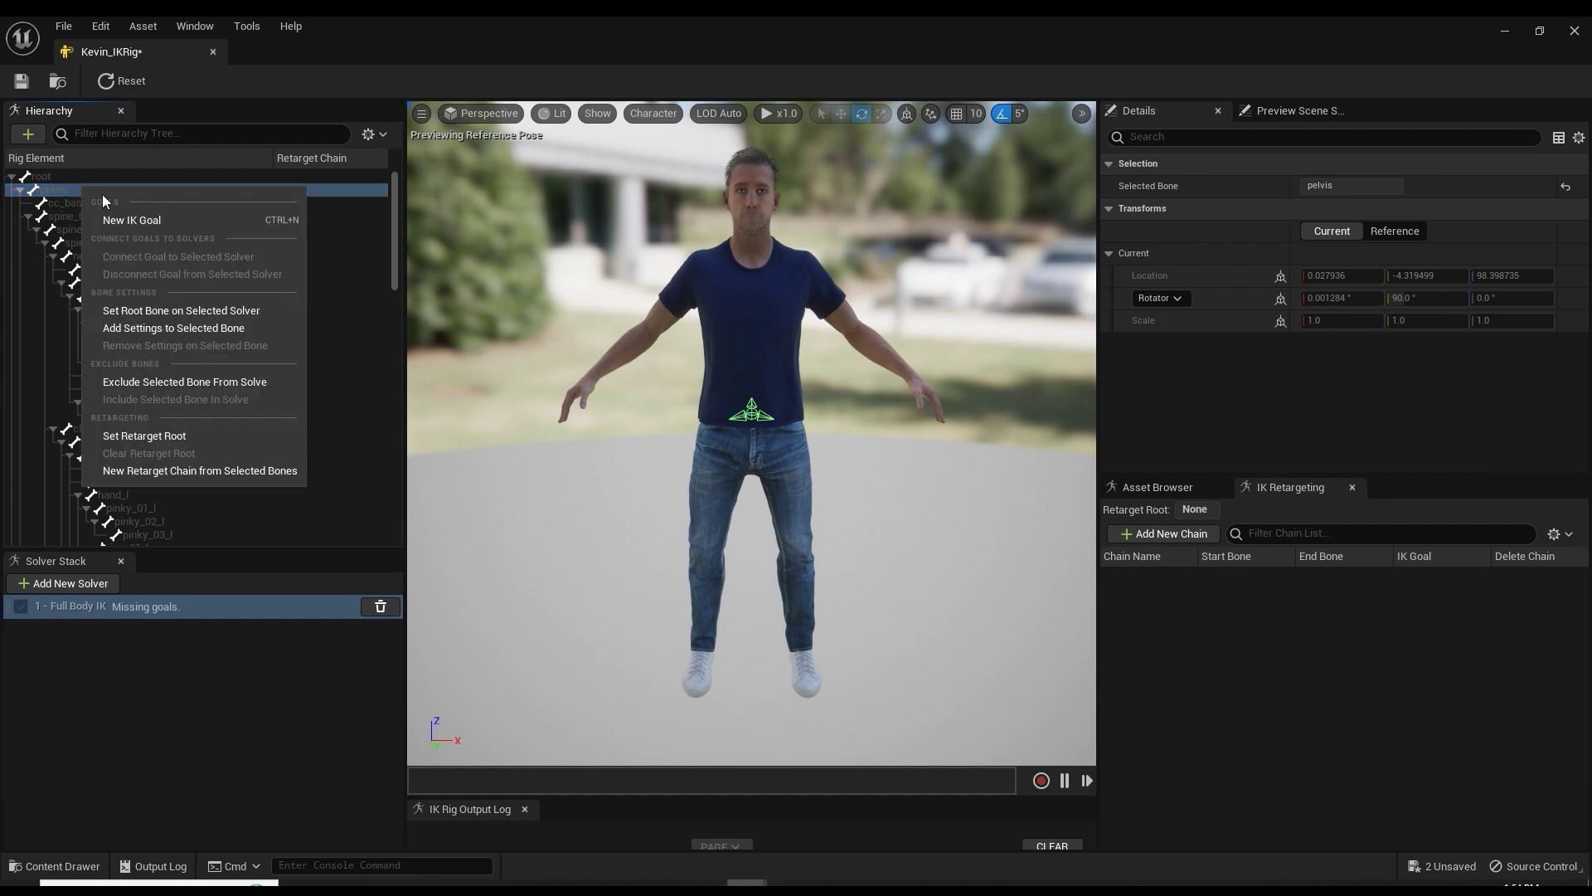
click(219, 432)
click(112, 637)
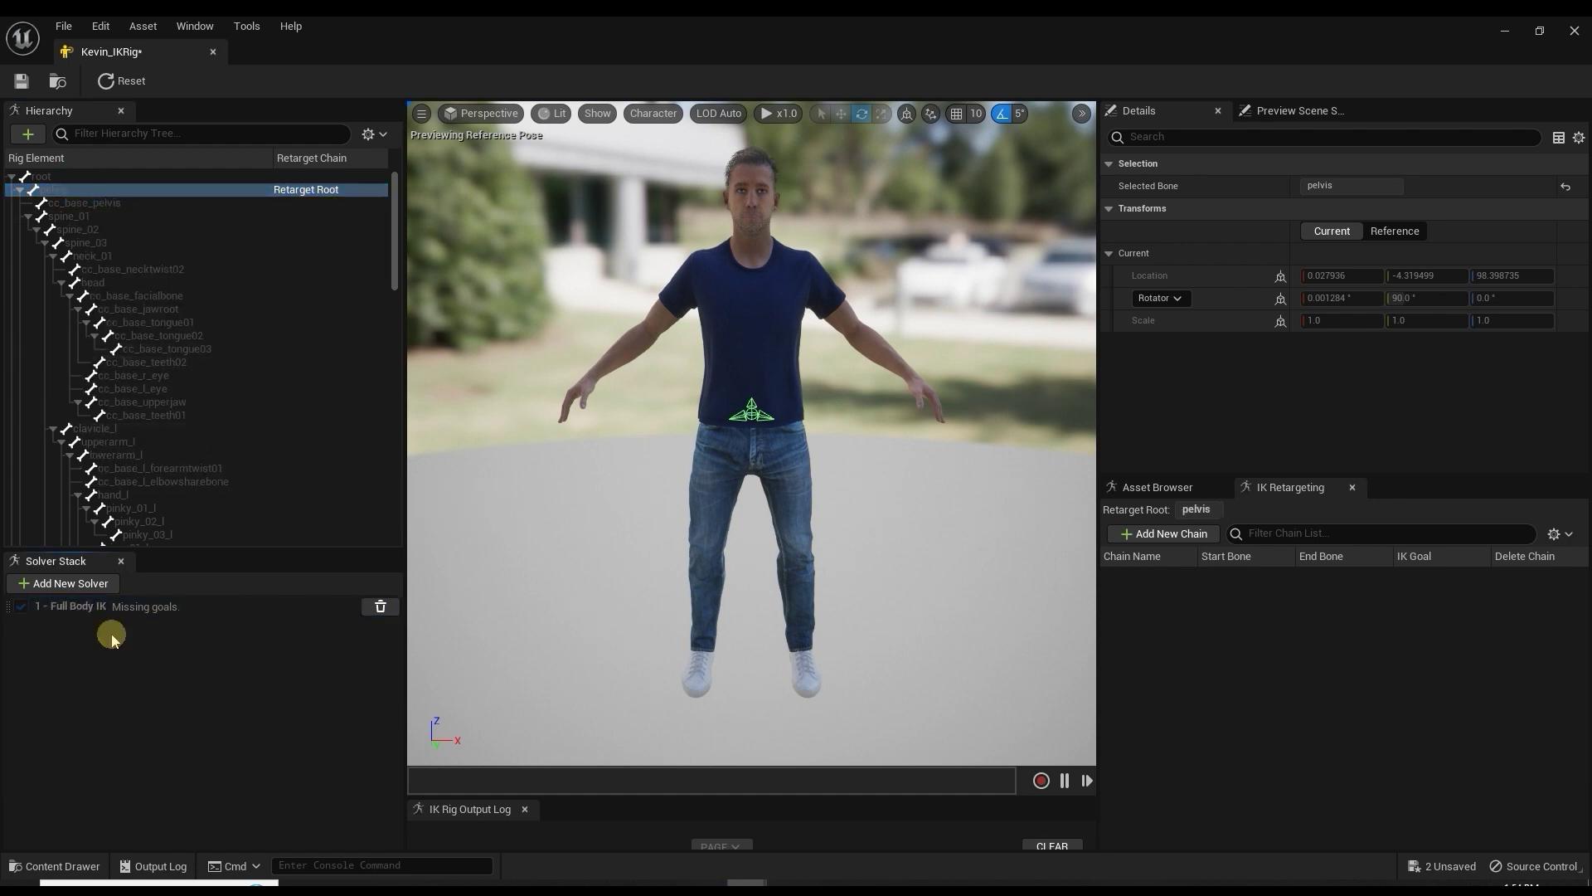
click(118, 615)
scroll(149, 344, down, 2)
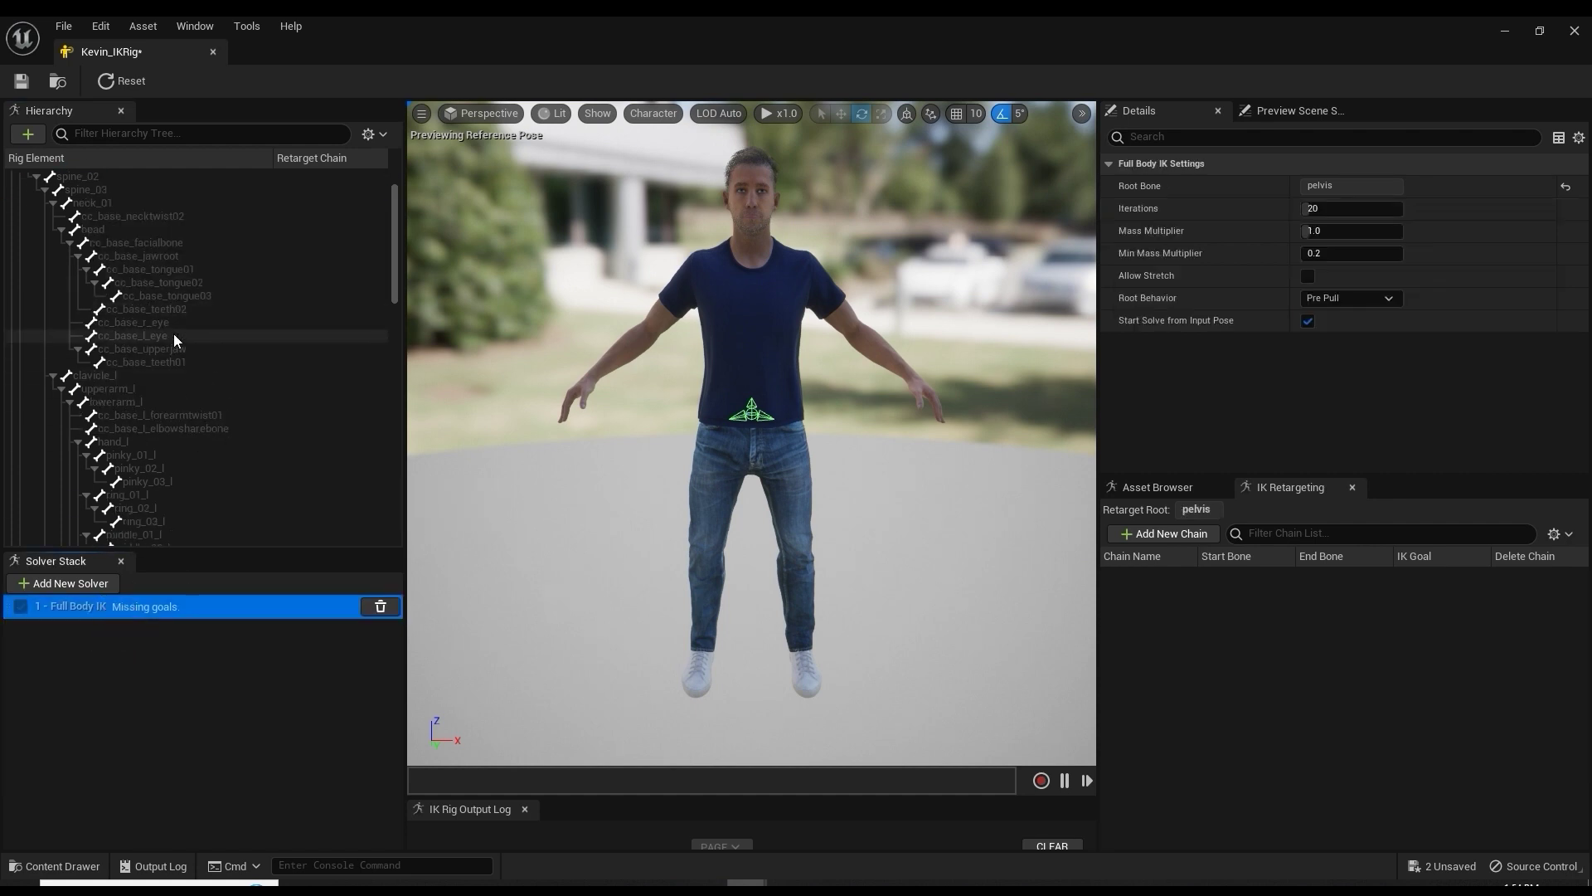
Add IK goals on the hand_l and hand_r bones.
click(144, 374)
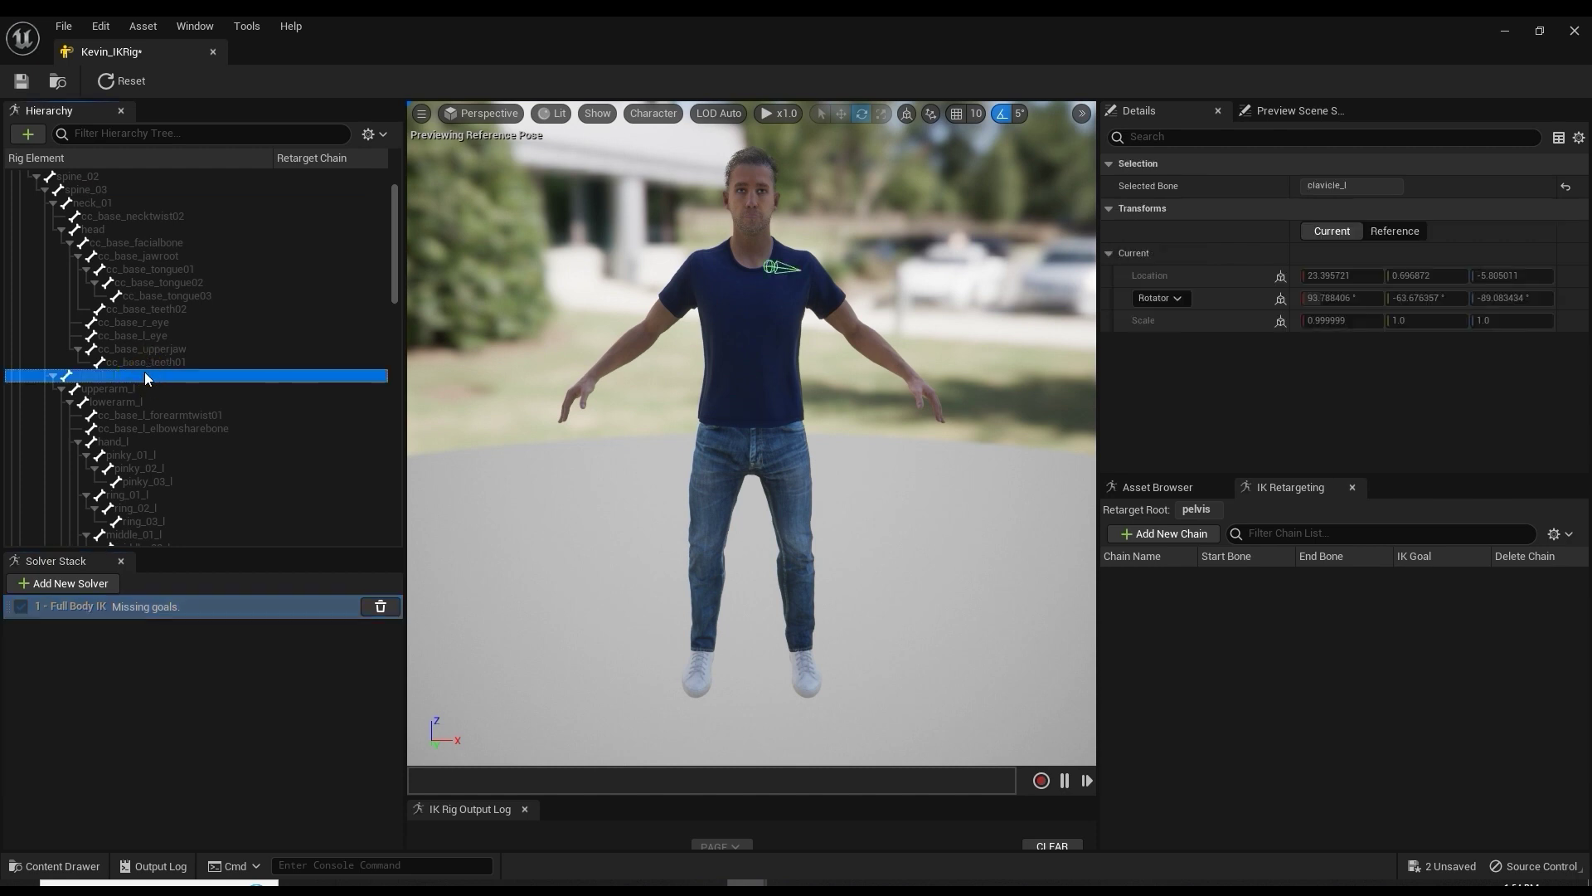
right_click(157, 445)
click(231, 478)
scroll(207, 452, down, 3)
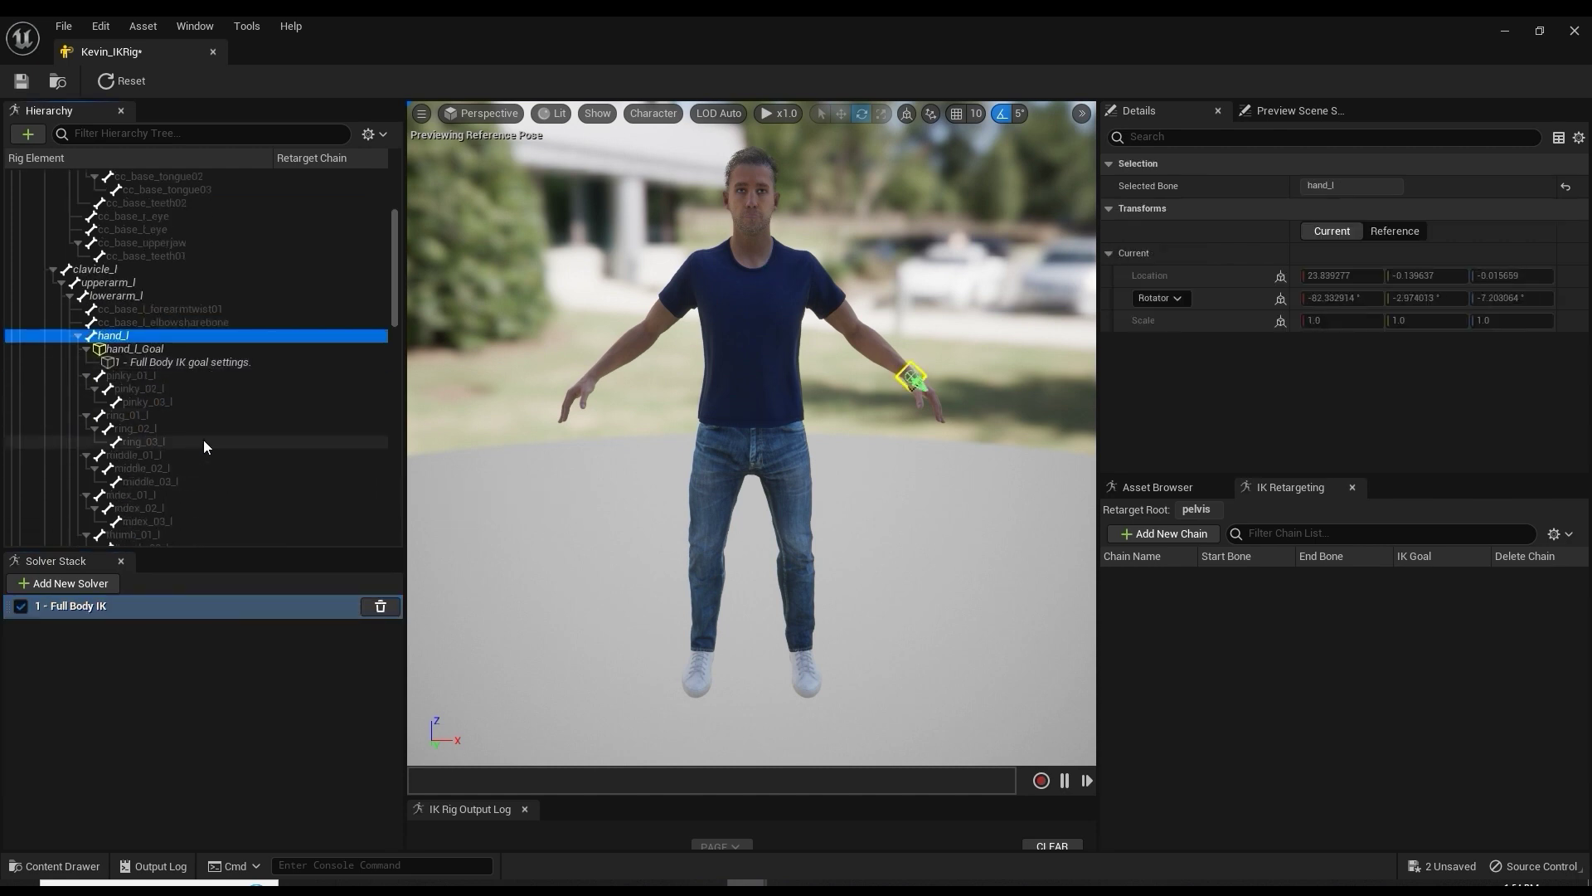
scroll(203, 440, down, 5)
scroll(202, 440, down, 6)
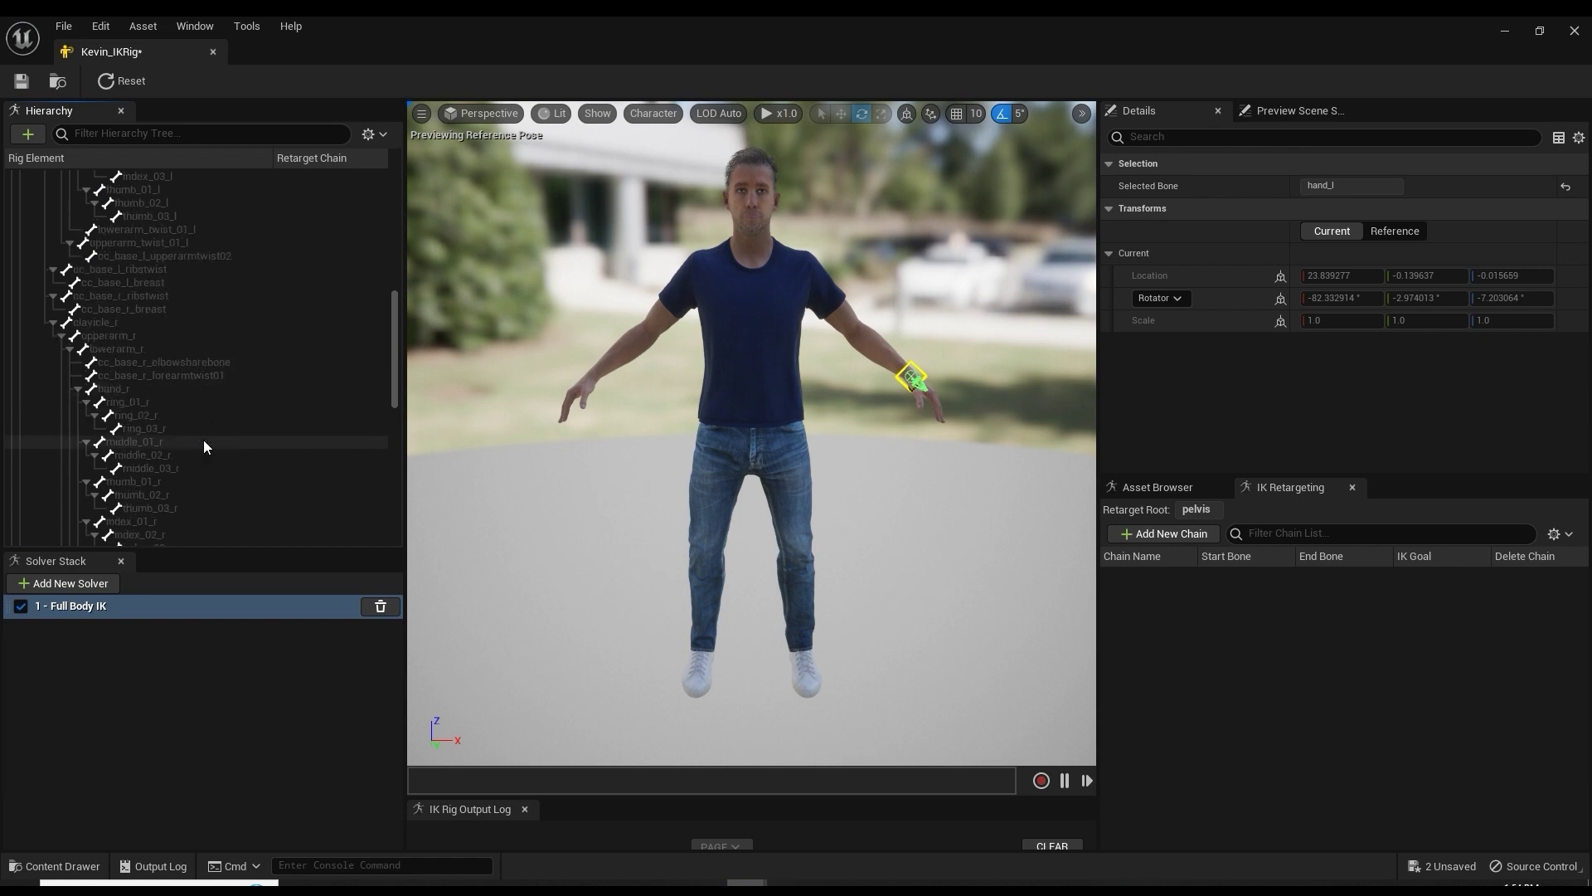
right_click(162, 311)
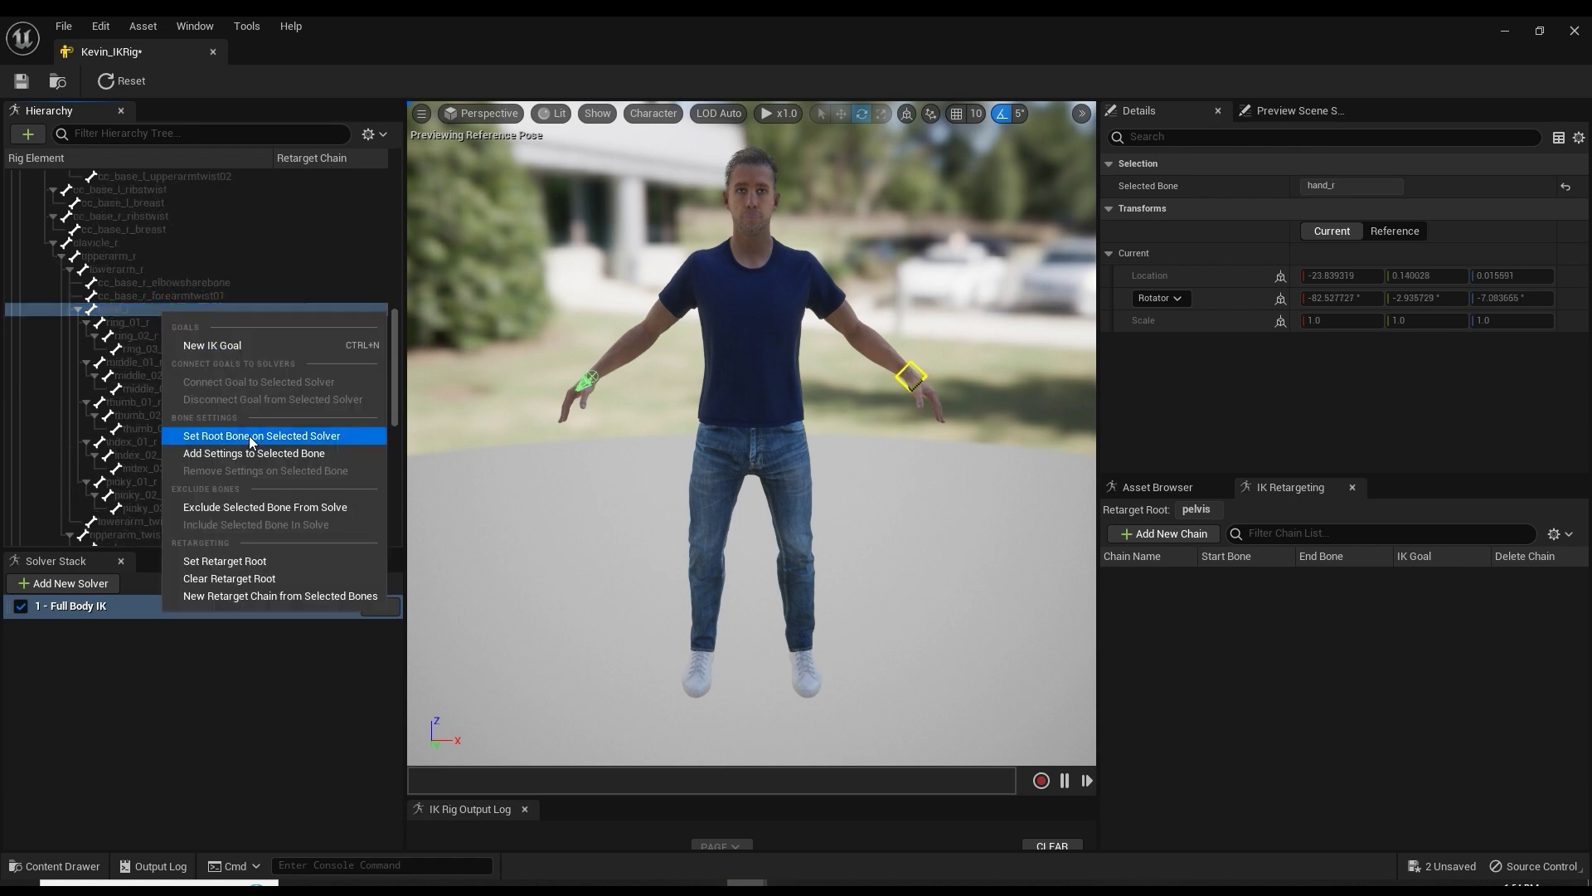
click(251, 345)
Add IK goals on the ball_l and ball_r foot bones.
scroll(211, 405, down, 5)
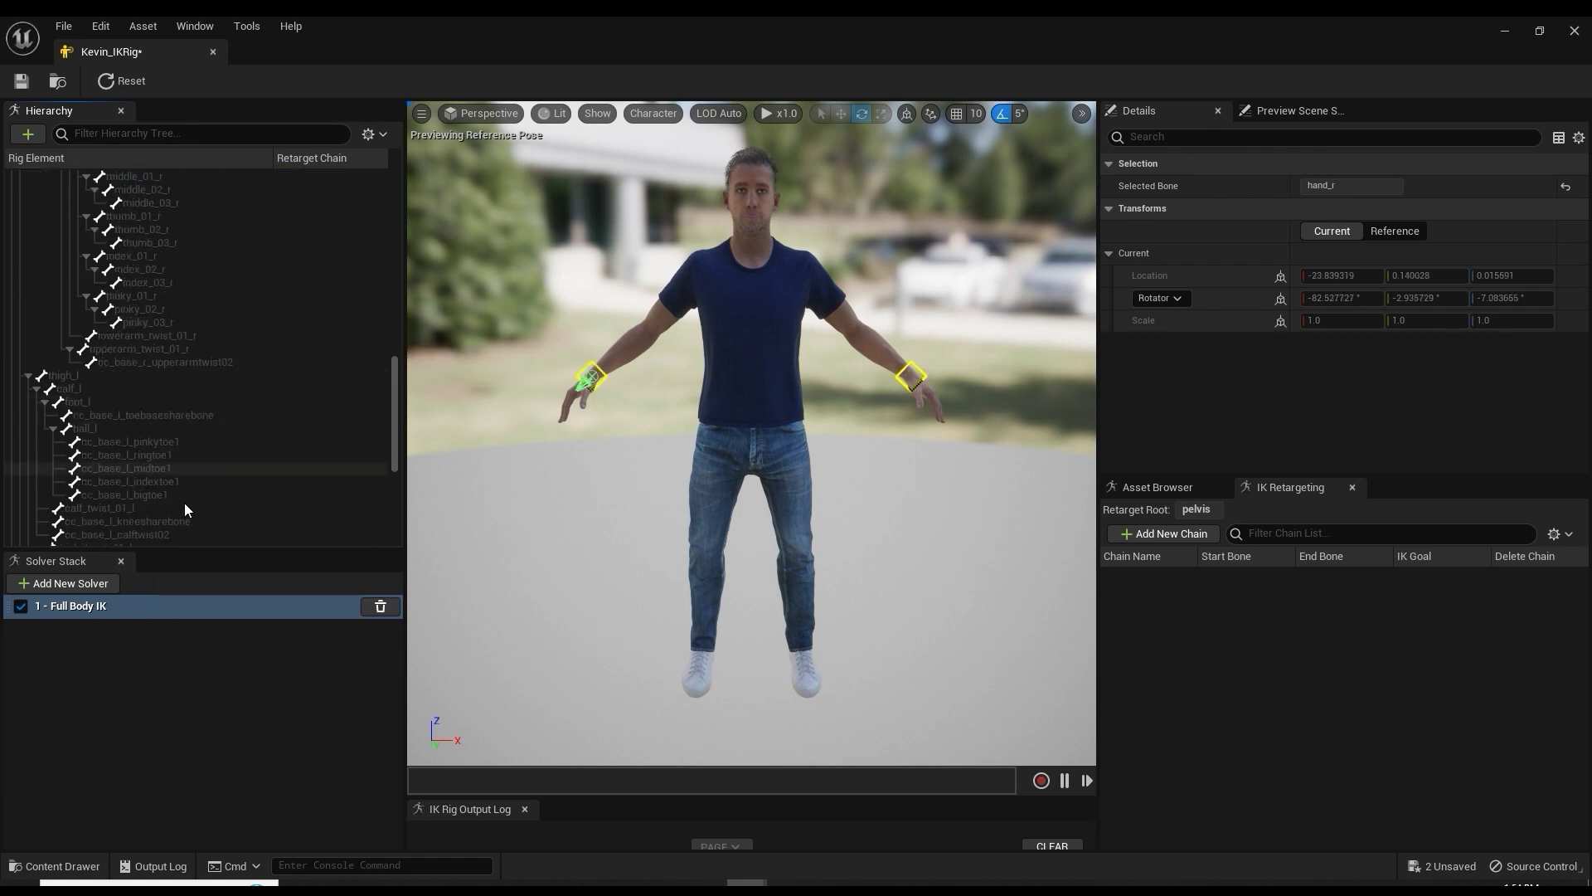
scroll(170, 431, down, 2)
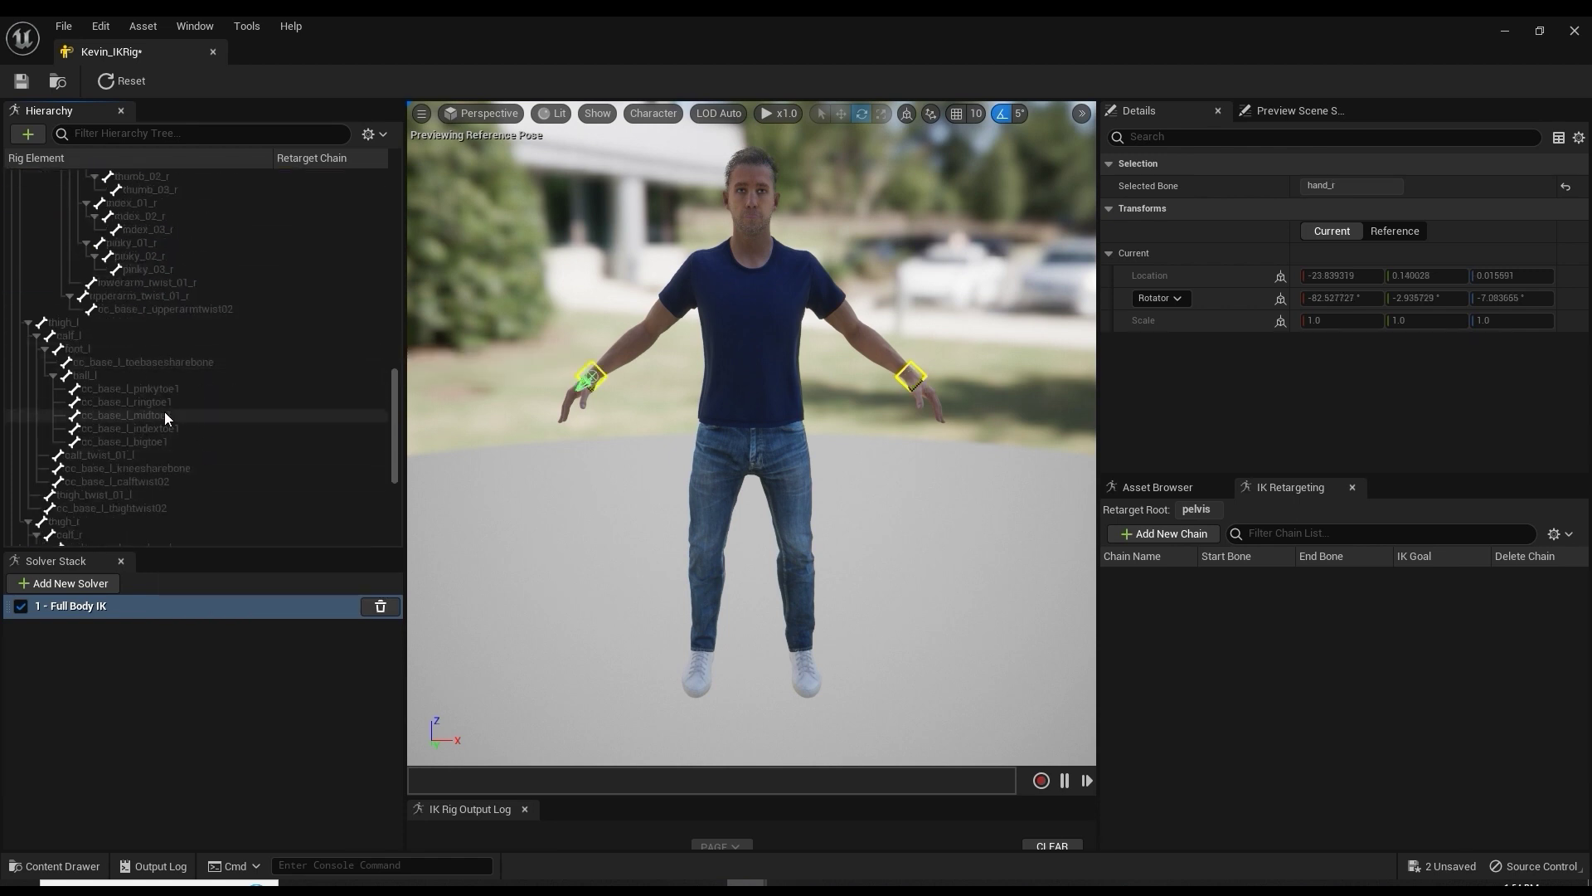
right_click(124, 373)
click(206, 400)
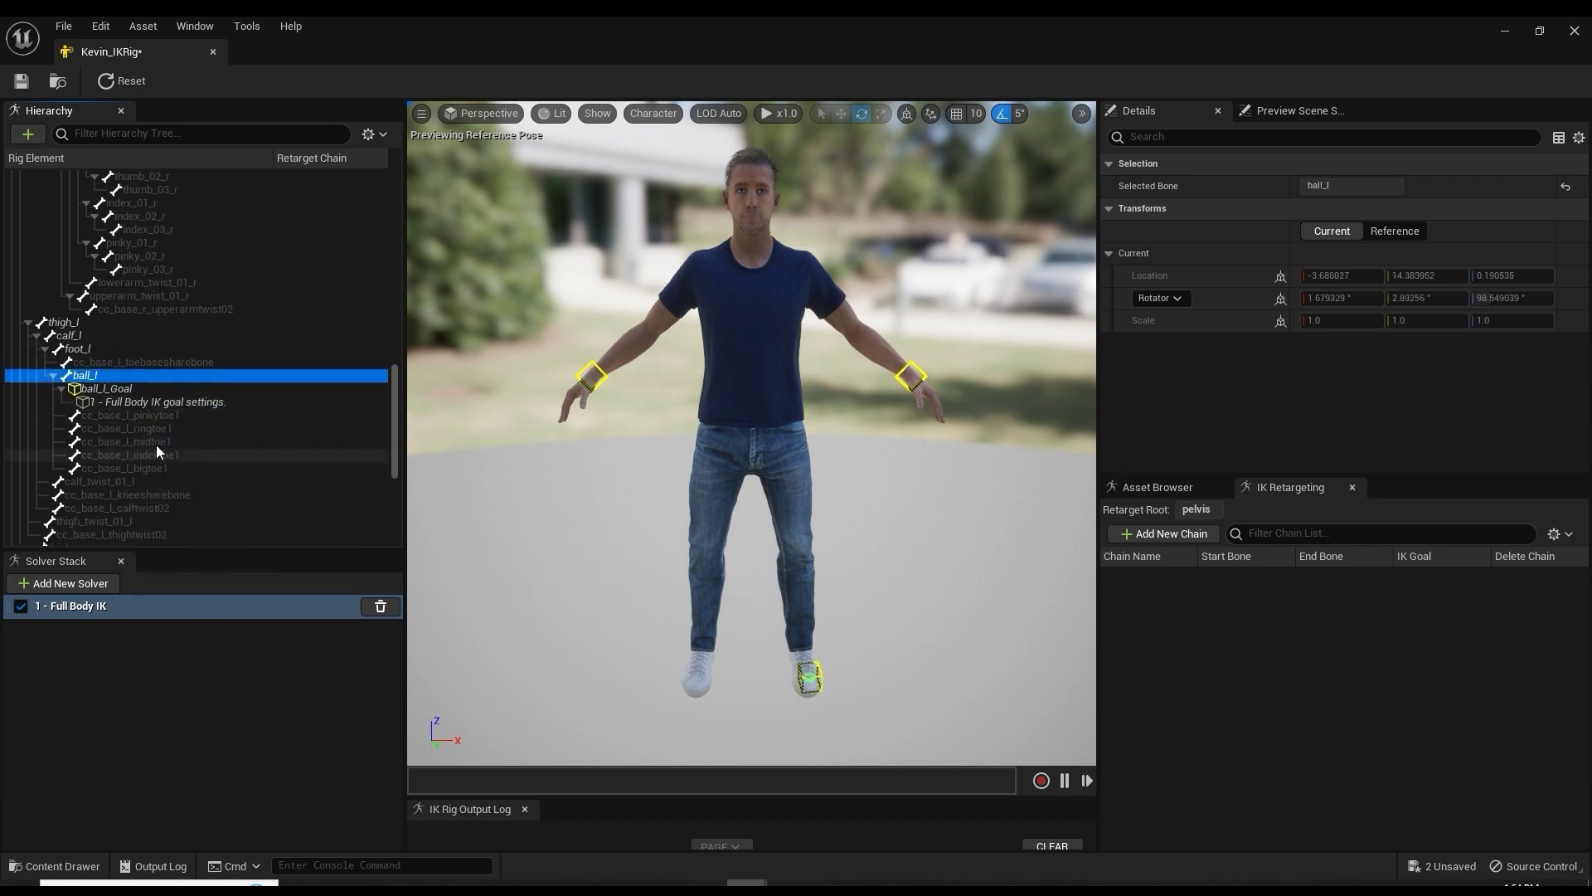
scroll(154, 432, down, 6)
right_click(130, 440)
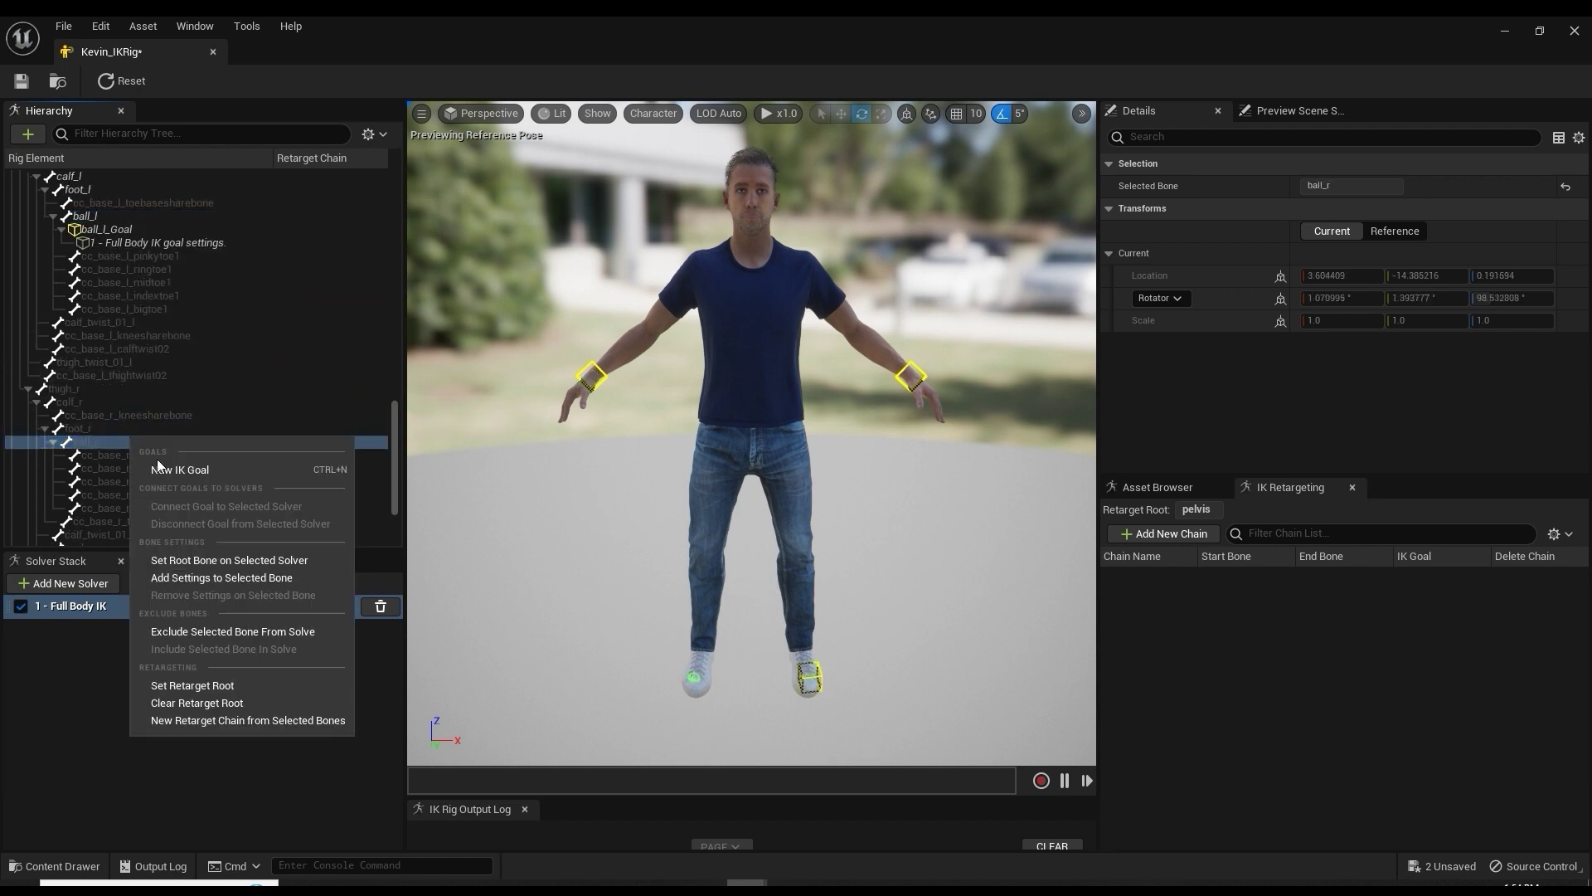
click(179, 469)
click(1317, 645)
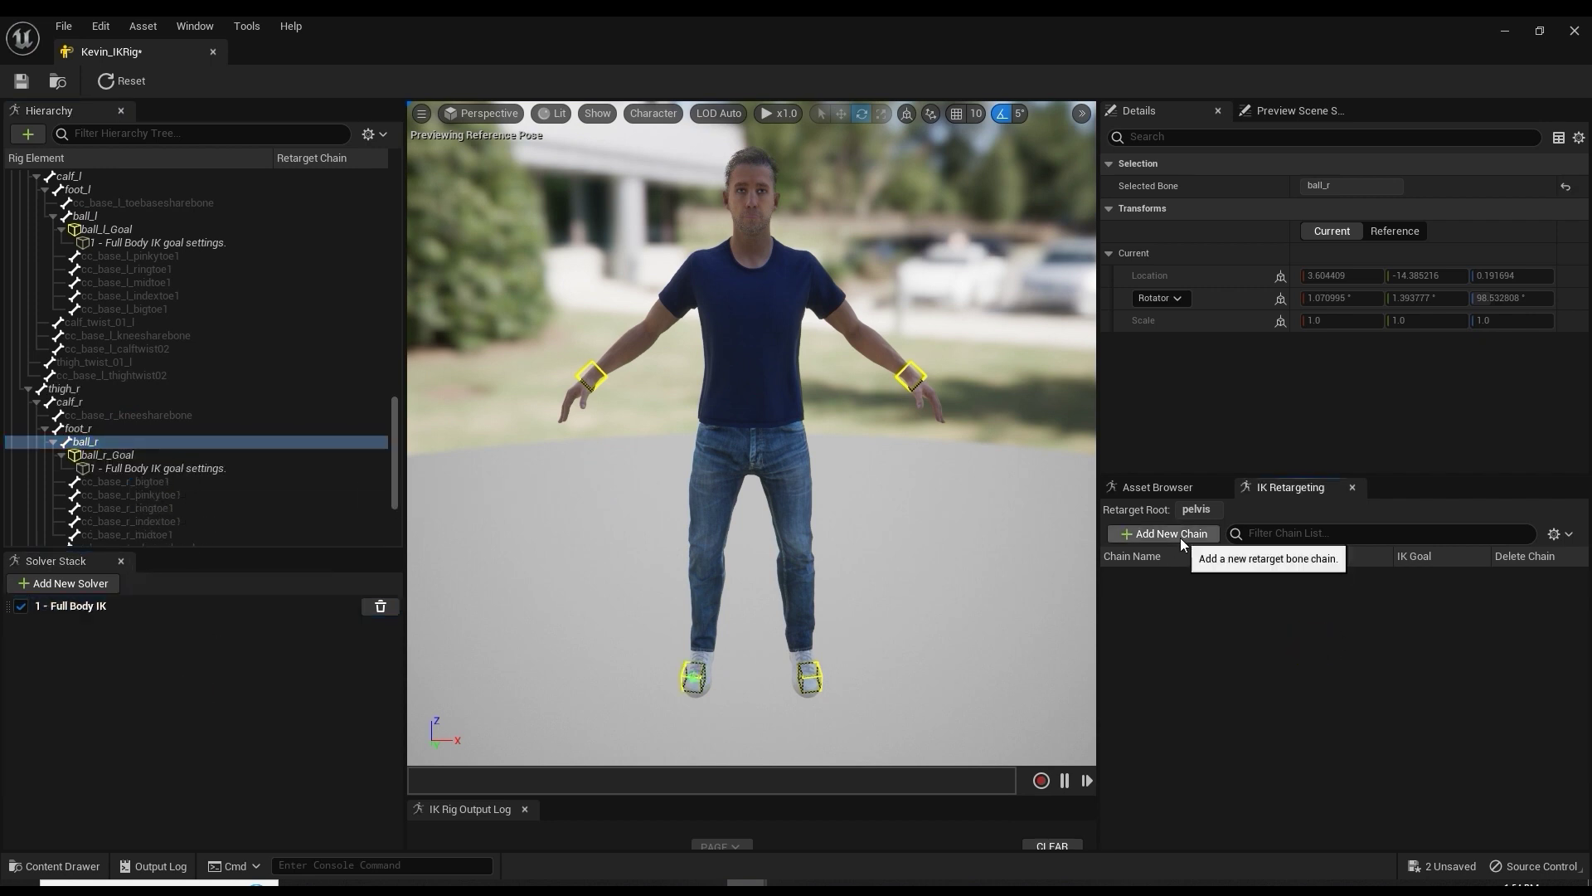
scroll(158, 358, up, 15)
click(68, 217)
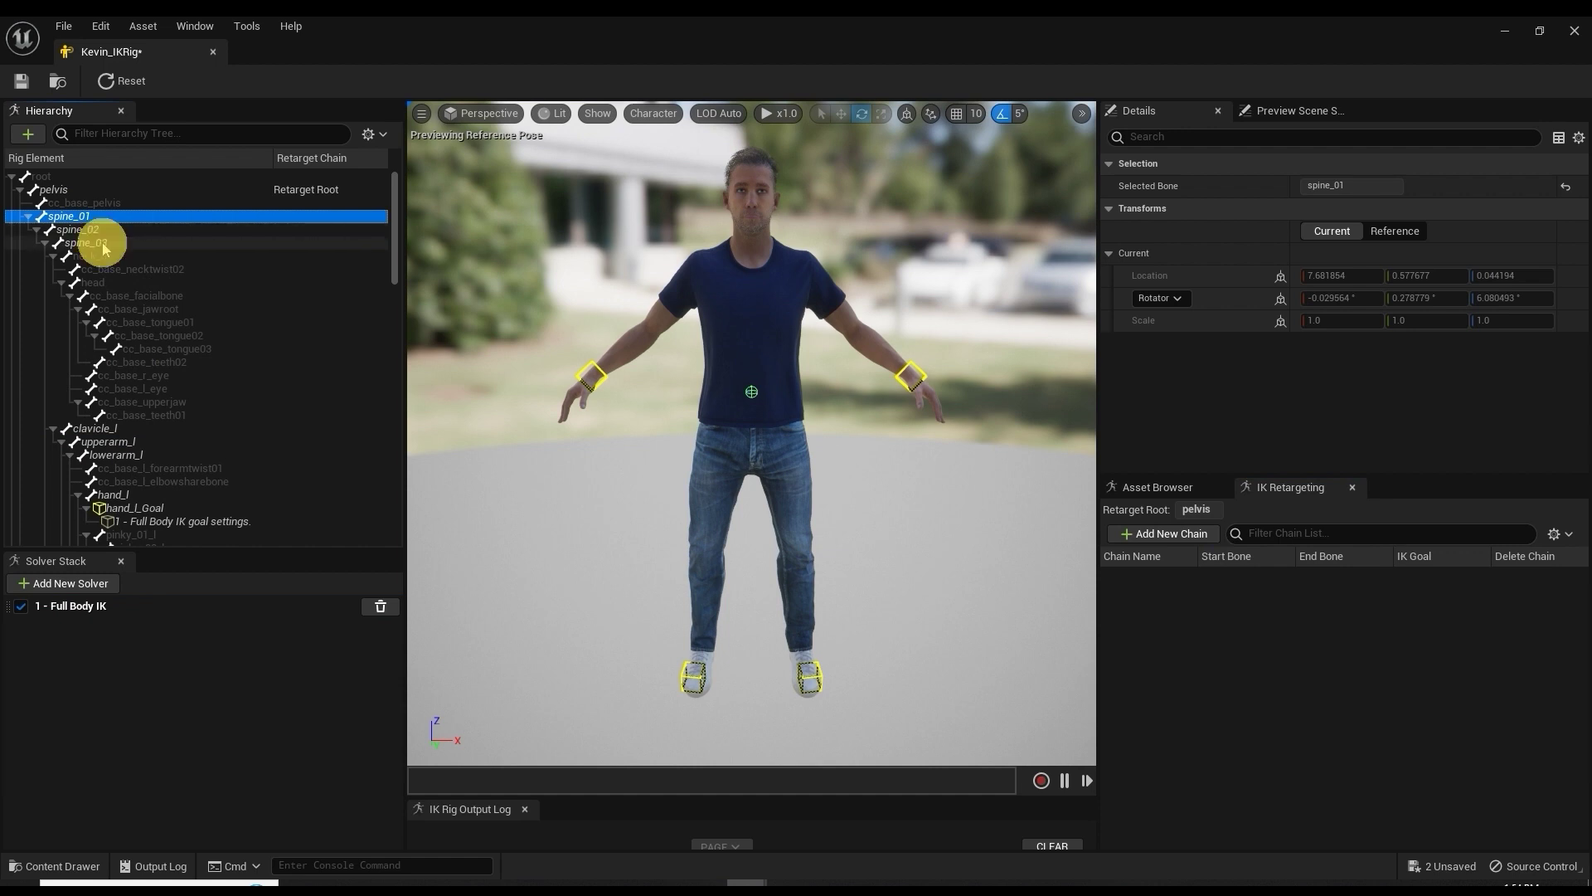
Create a Spine retarget chain from spine_01 to spine_03 with no IK goal.
shift+click(100, 242)
right_click(143, 232)
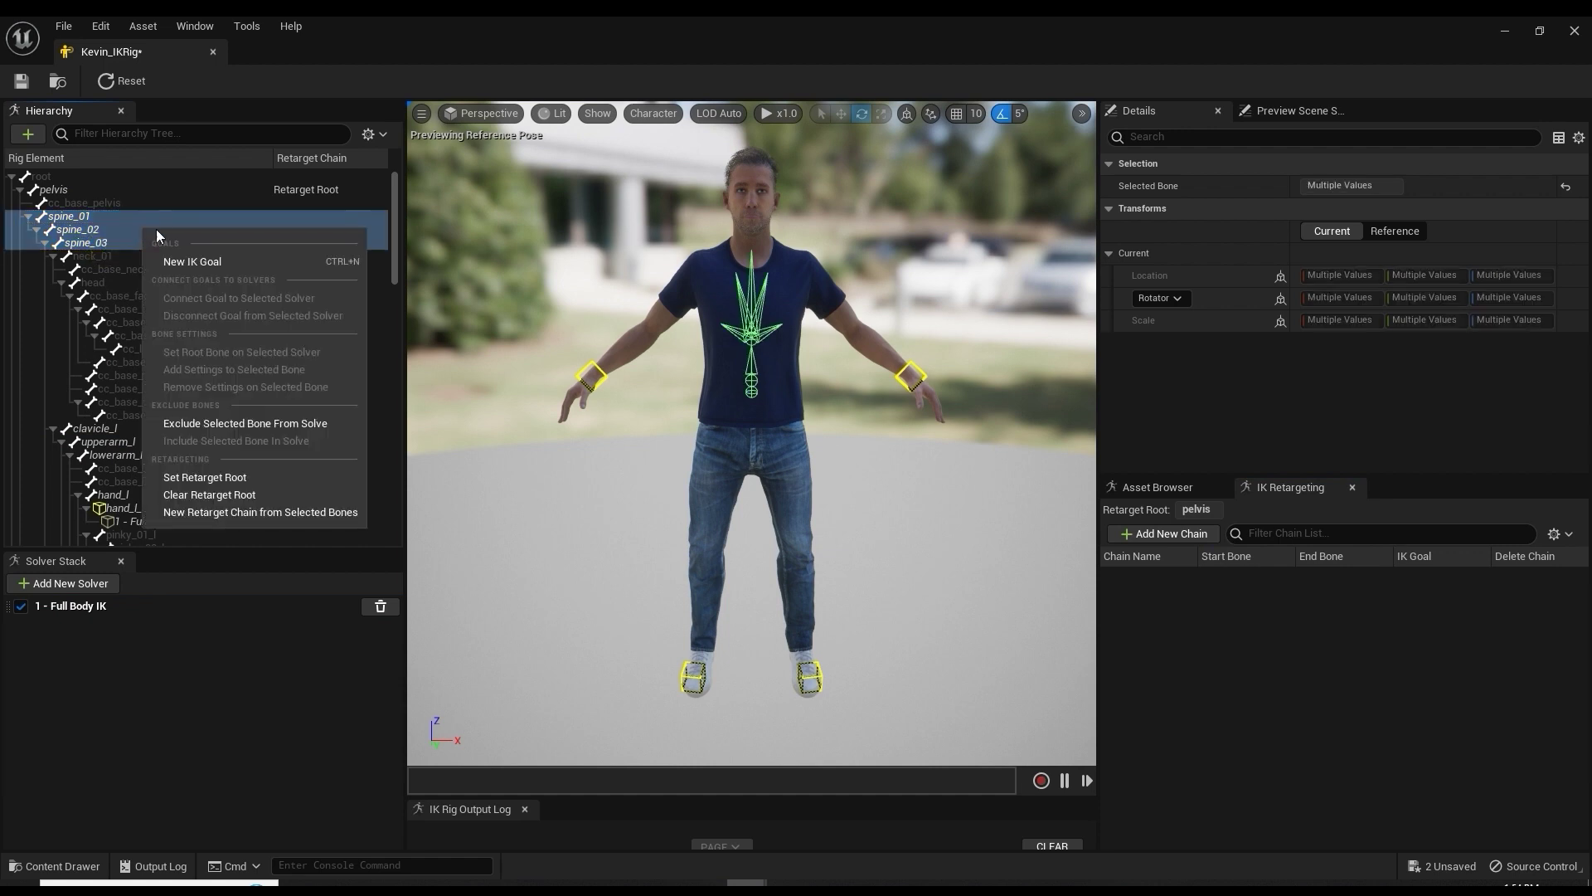
click(256, 513)
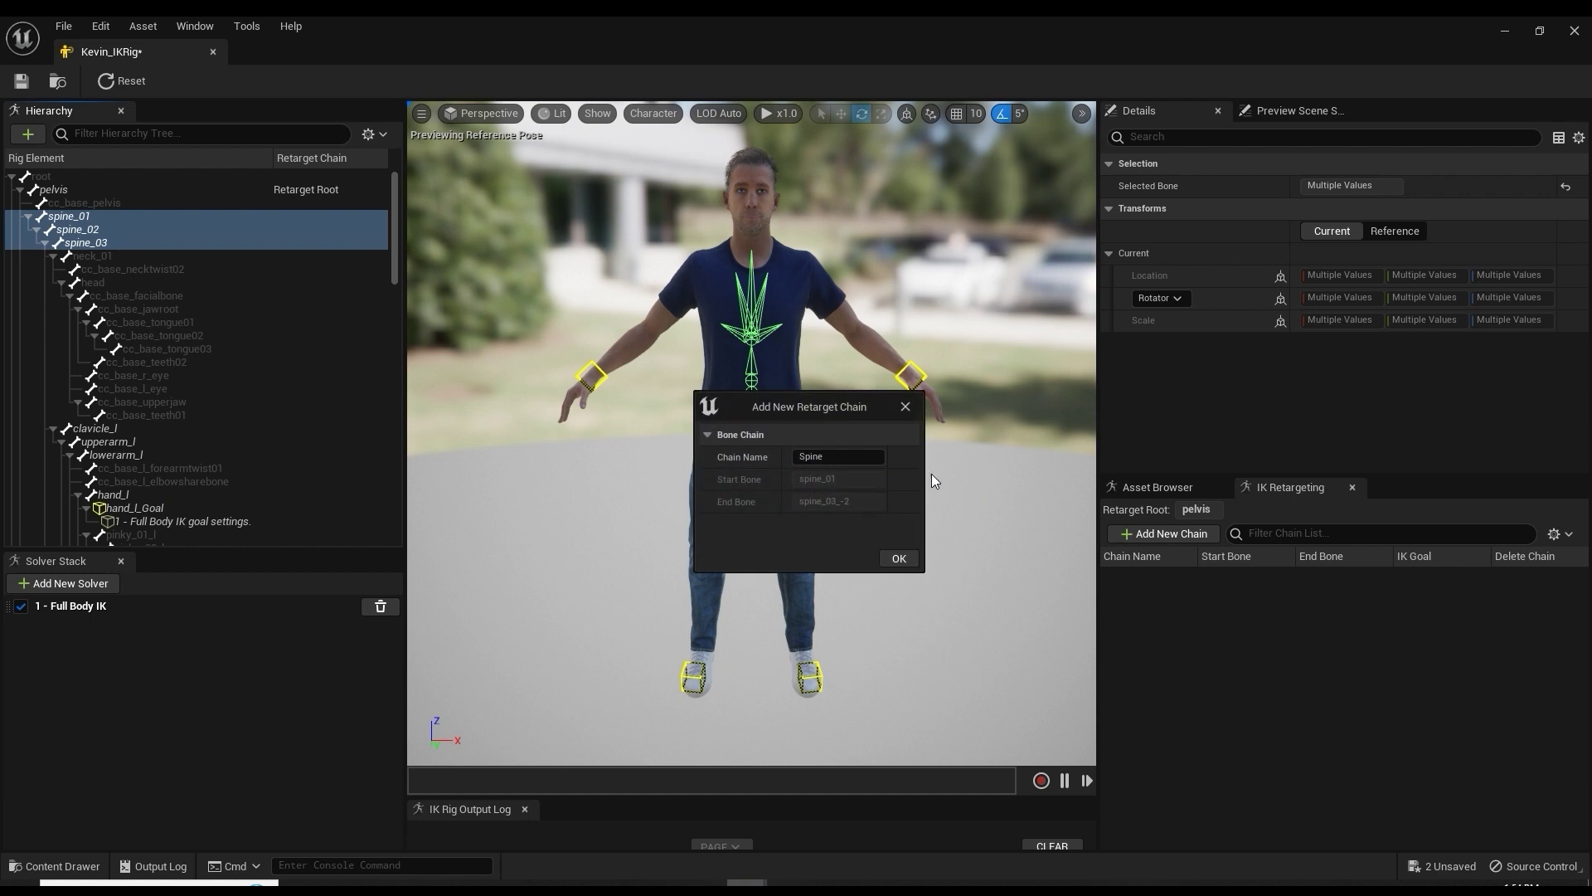
click(912, 562)
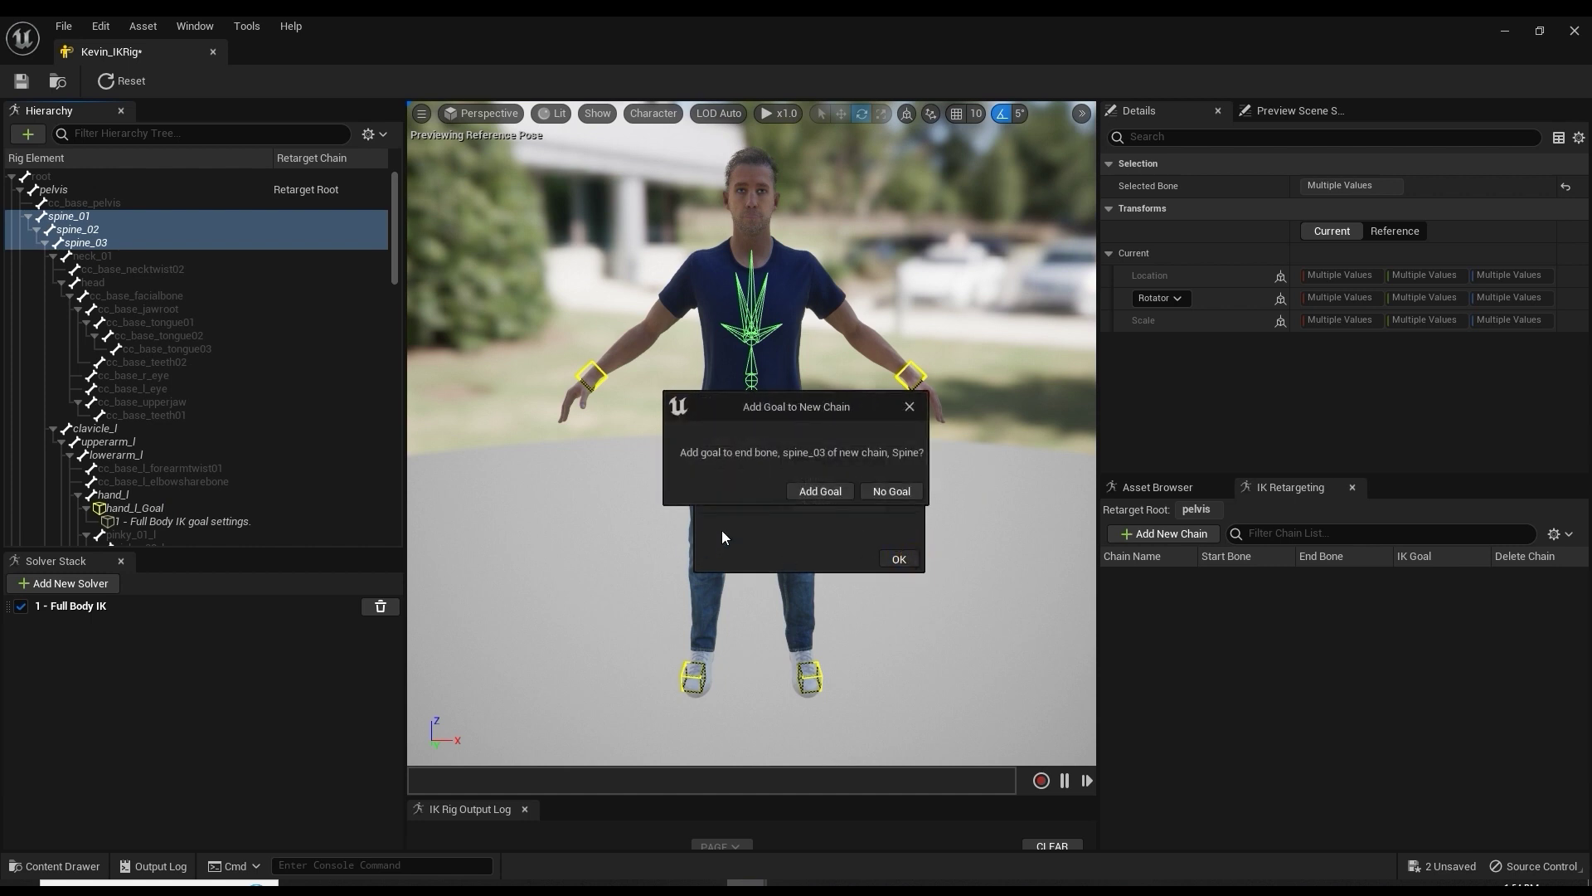
click(875, 491)
Create a Head retarget chain from the head bone with no IK goal.
click(123, 268)
click(152, 352)
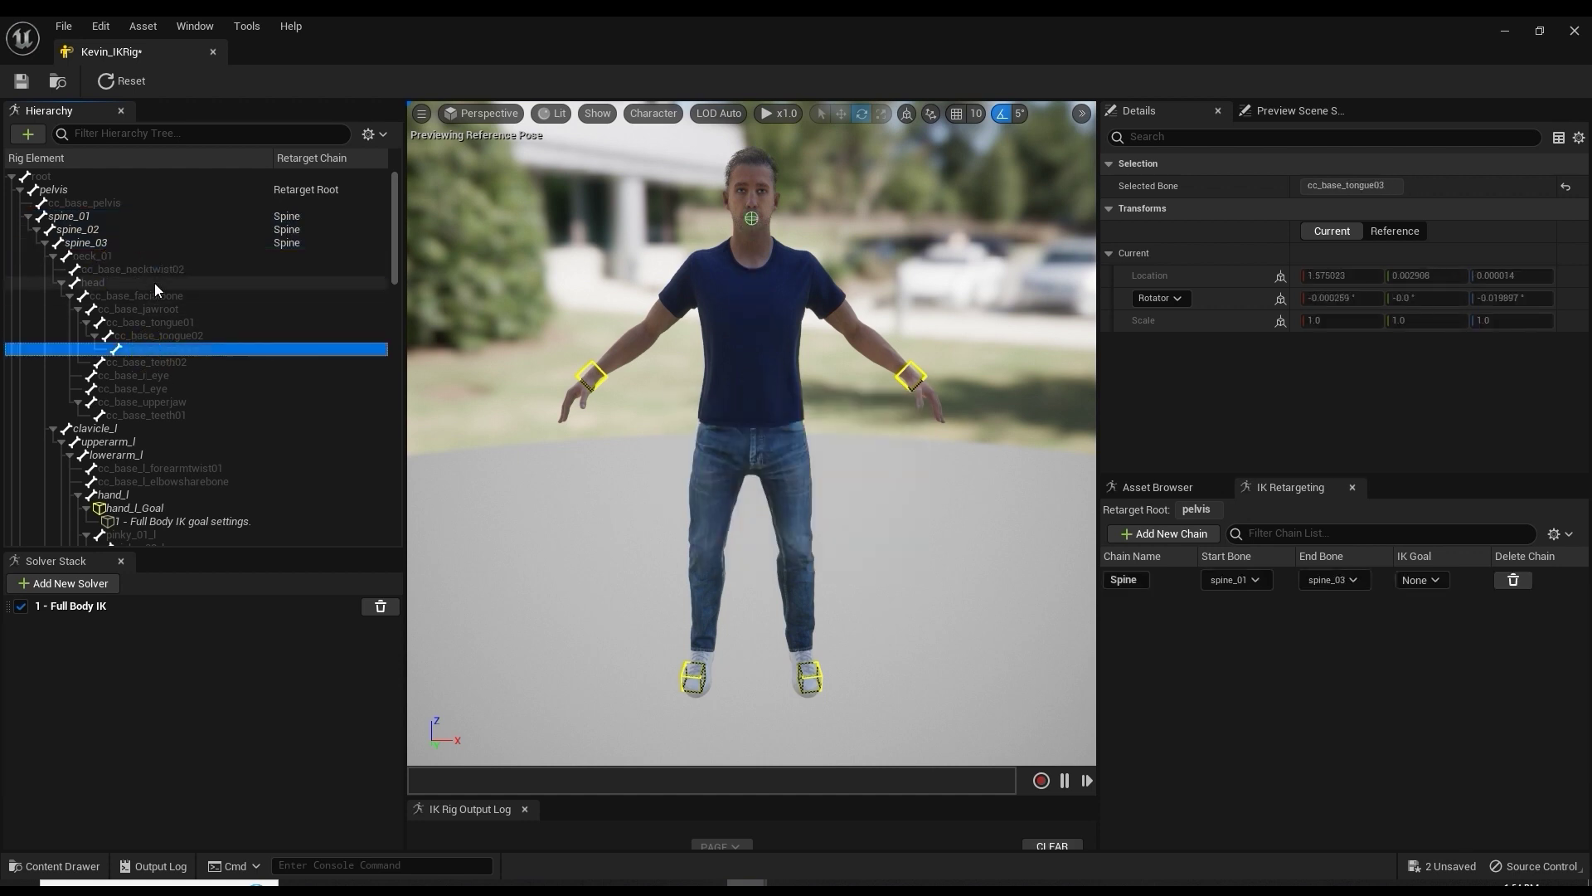
click(138, 276)
right_click(129, 279)
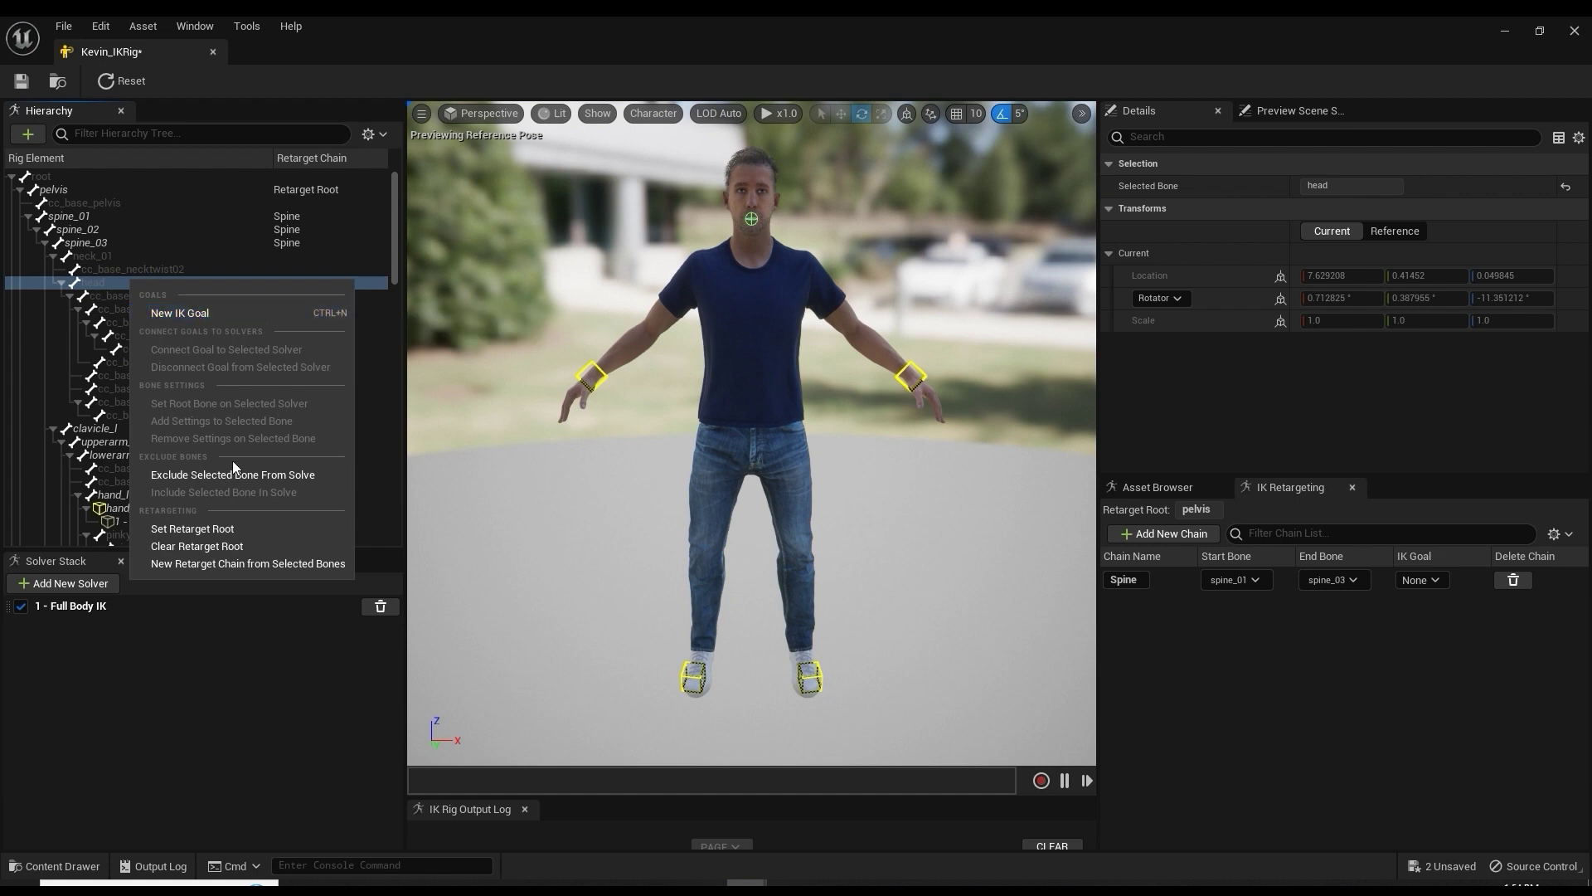
click(203, 564)
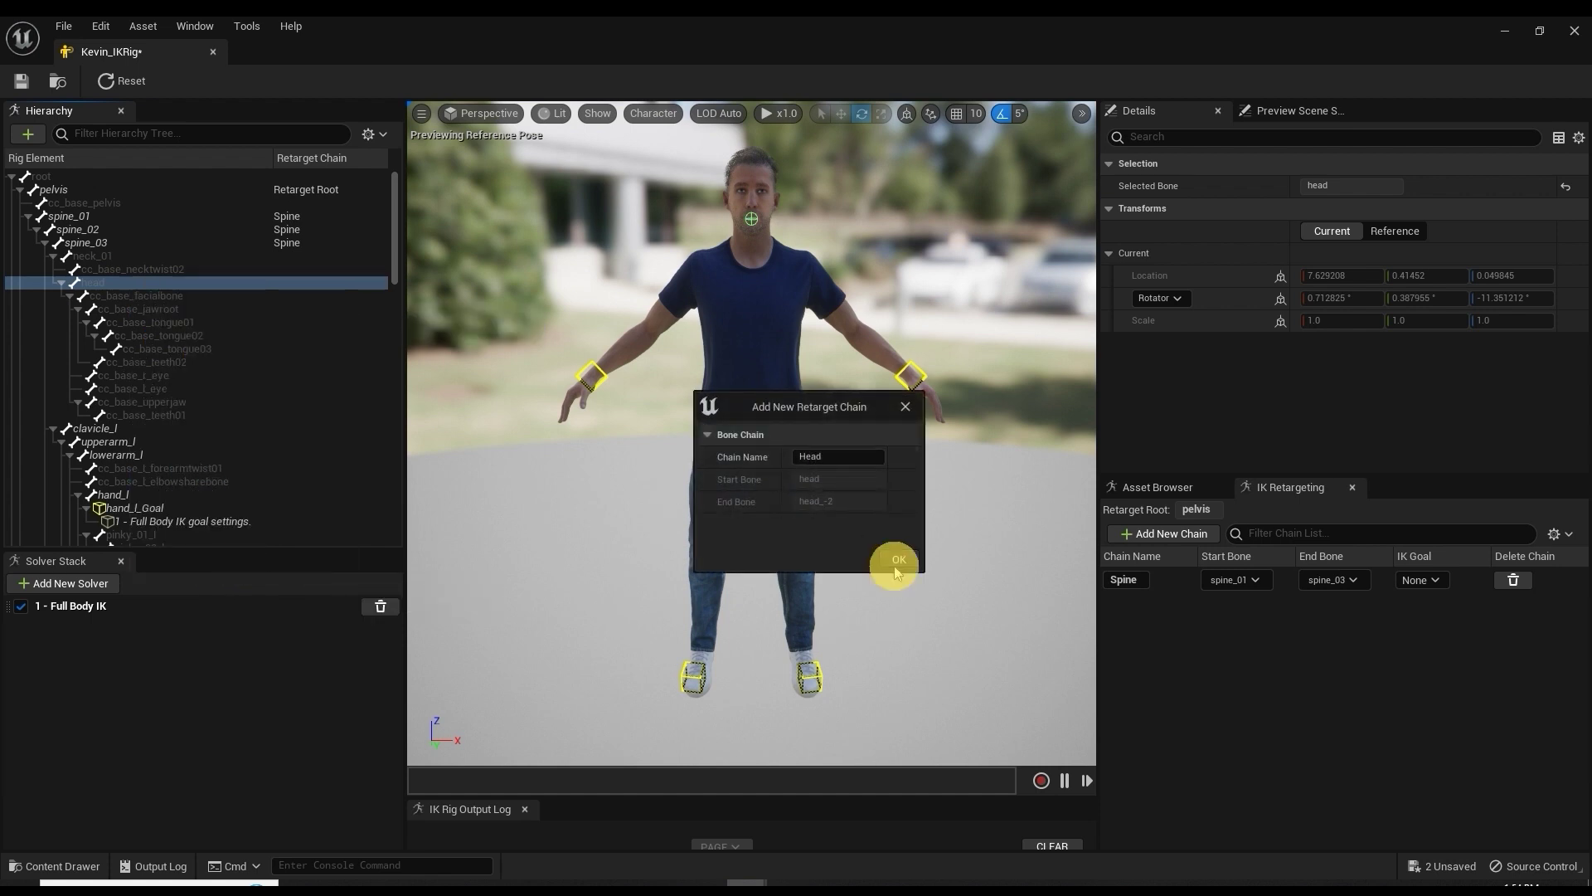
click(896, 570)
click(880, 491)
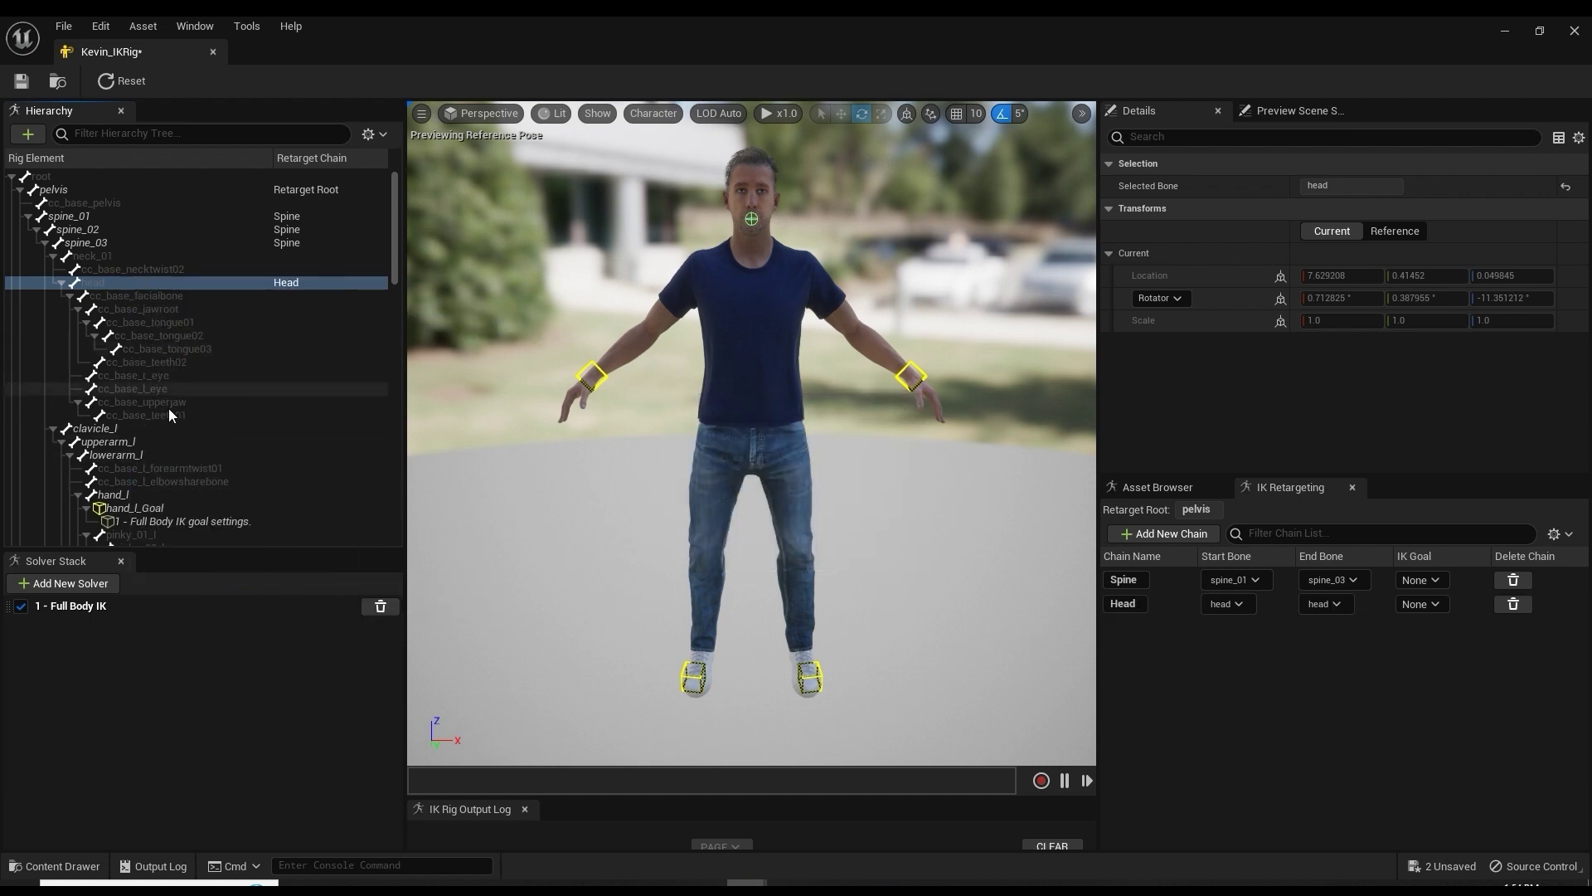
Create a LeftArm chain from upperarm_l to hand_l using hand_l_Goal.
click(162, 430)
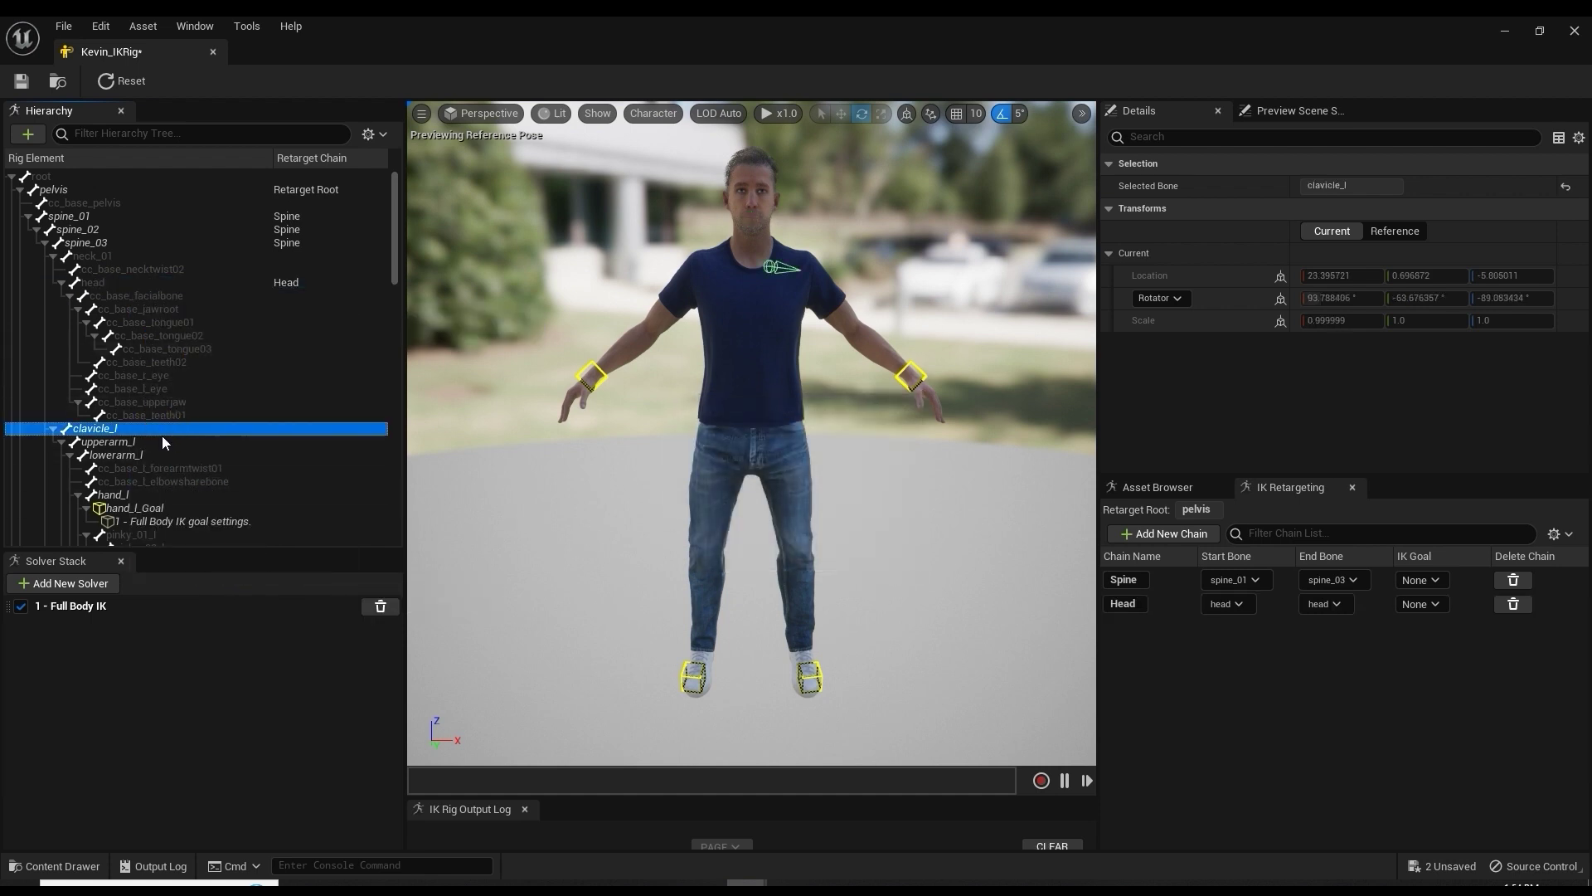
click(108, 442)
shift+click(117, 454)
ctrl+click(138, 496)
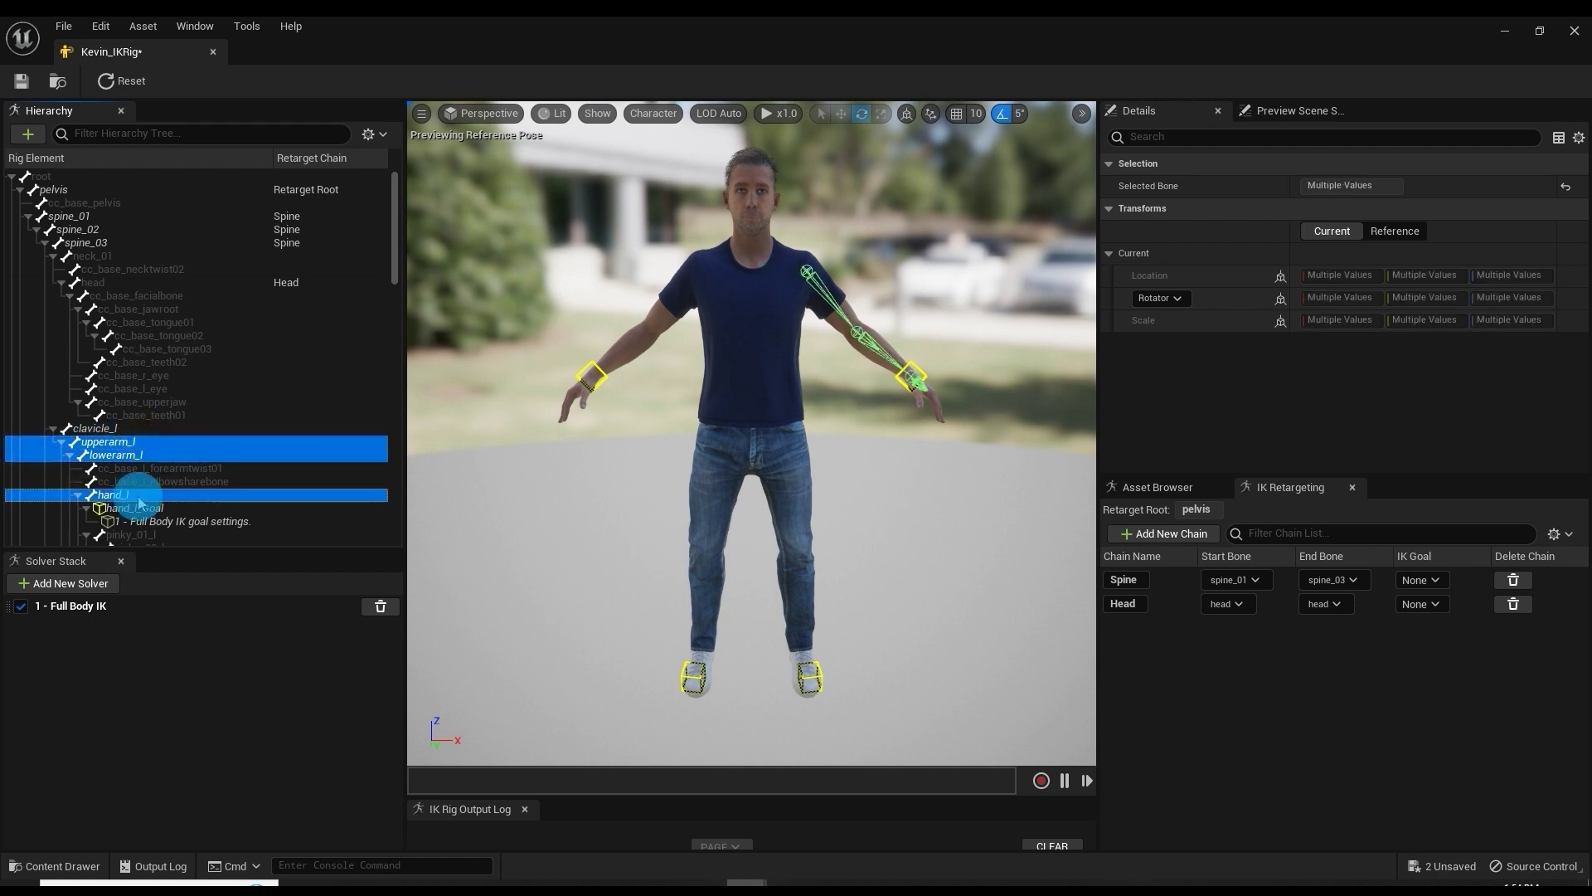
right_click(138, 496)
click(262, 778)
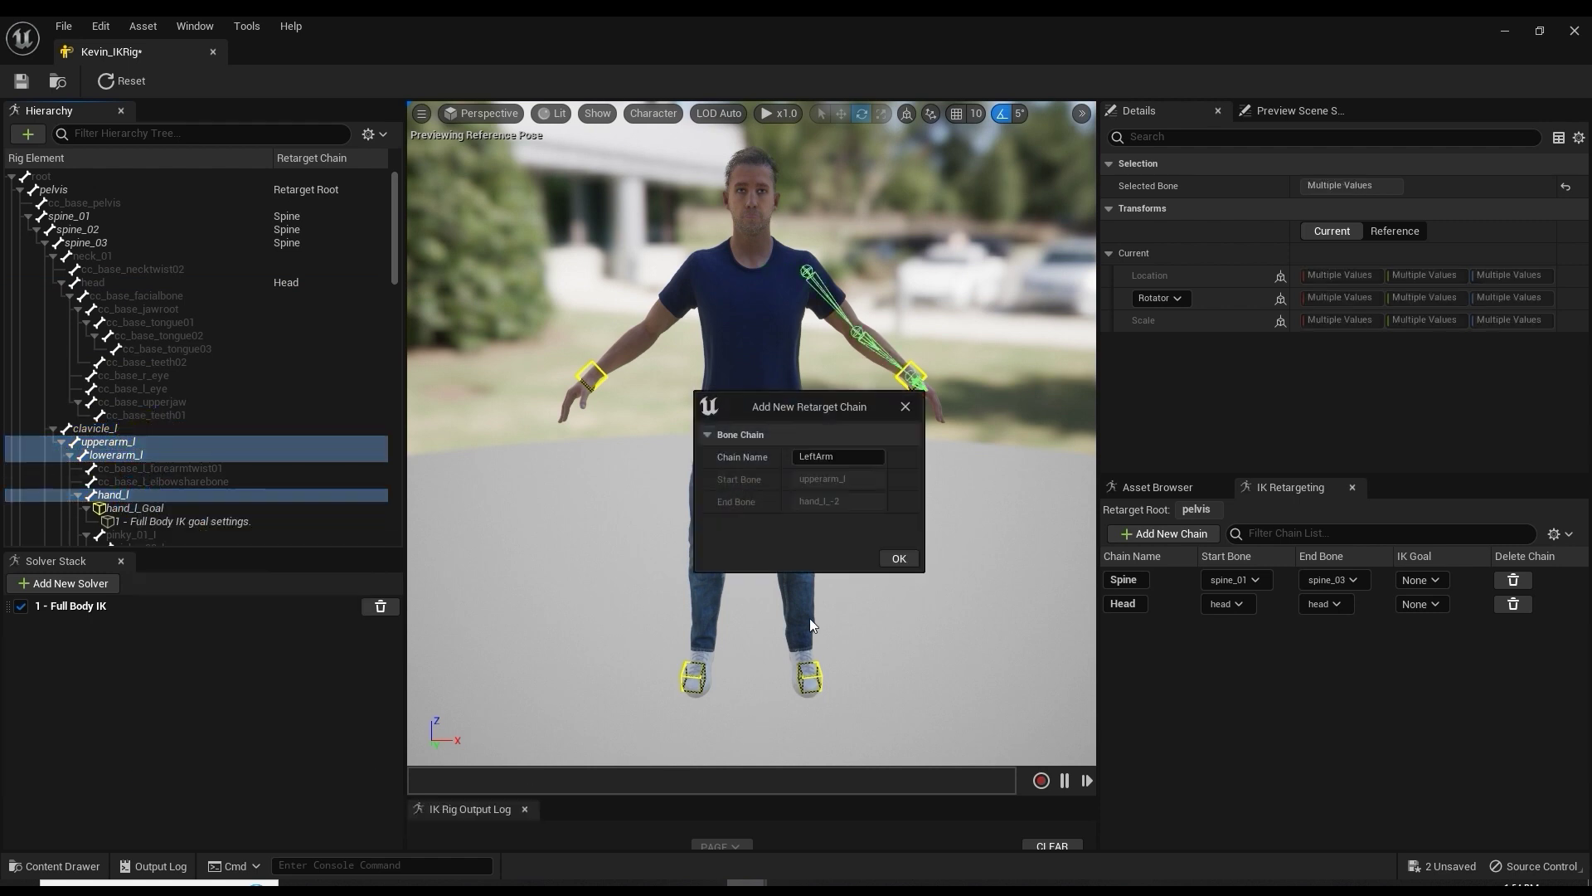
click(910, 555)
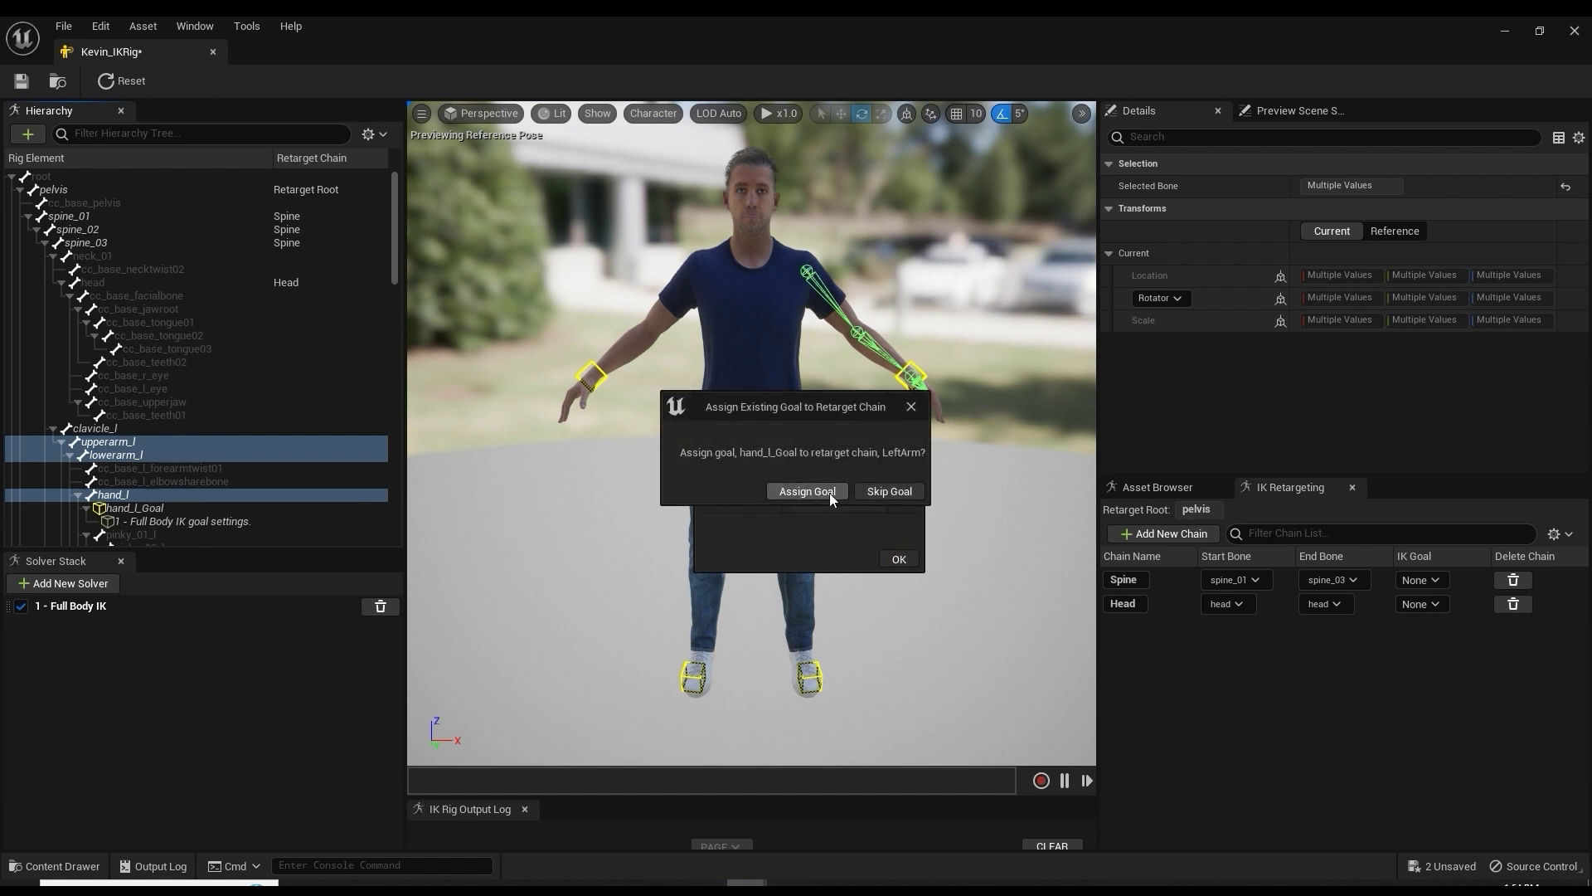
click(826, 490)
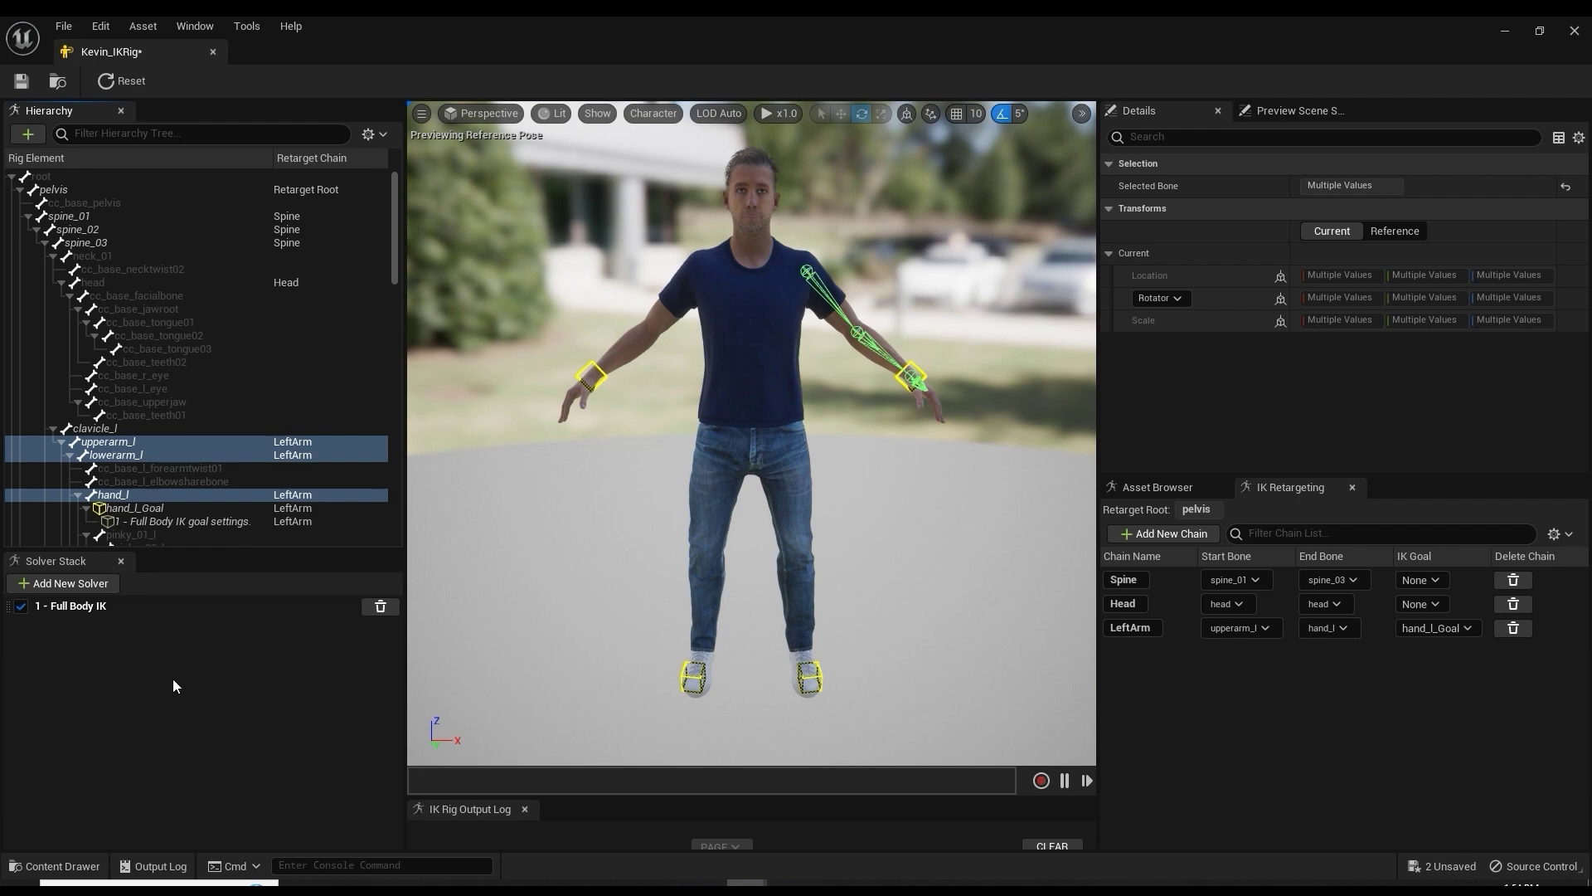
scroll(217, 491, down, 6)
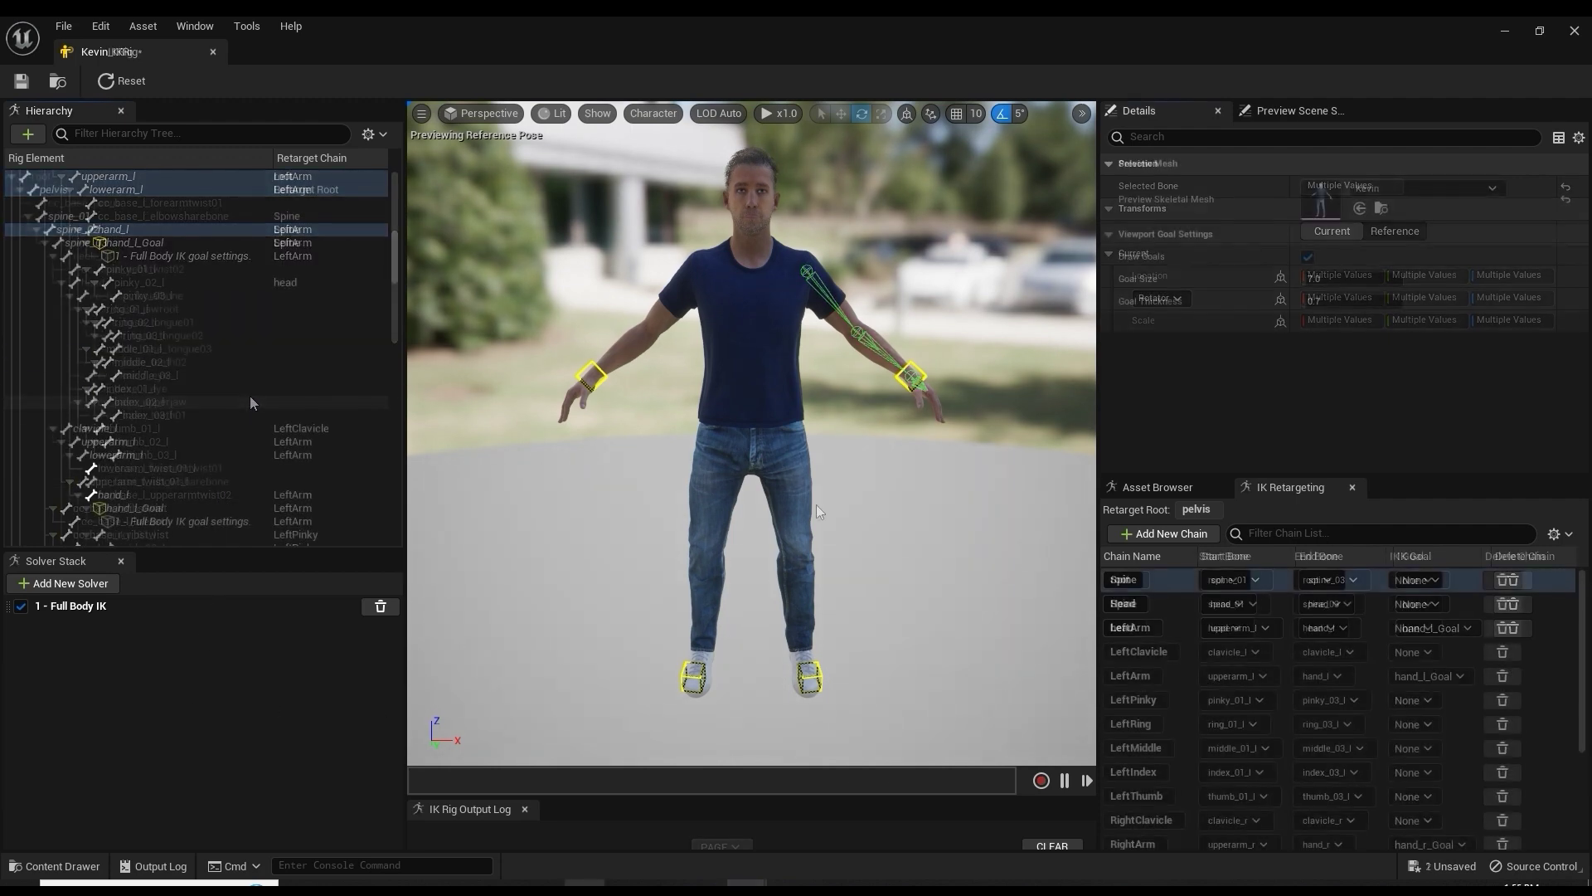
Review the completed clavicle, finger, RightArm and leg chains in the IK Retargeting panel.
drag(868, 480, 771, 491)
scroll(1259, 650, down, 5)
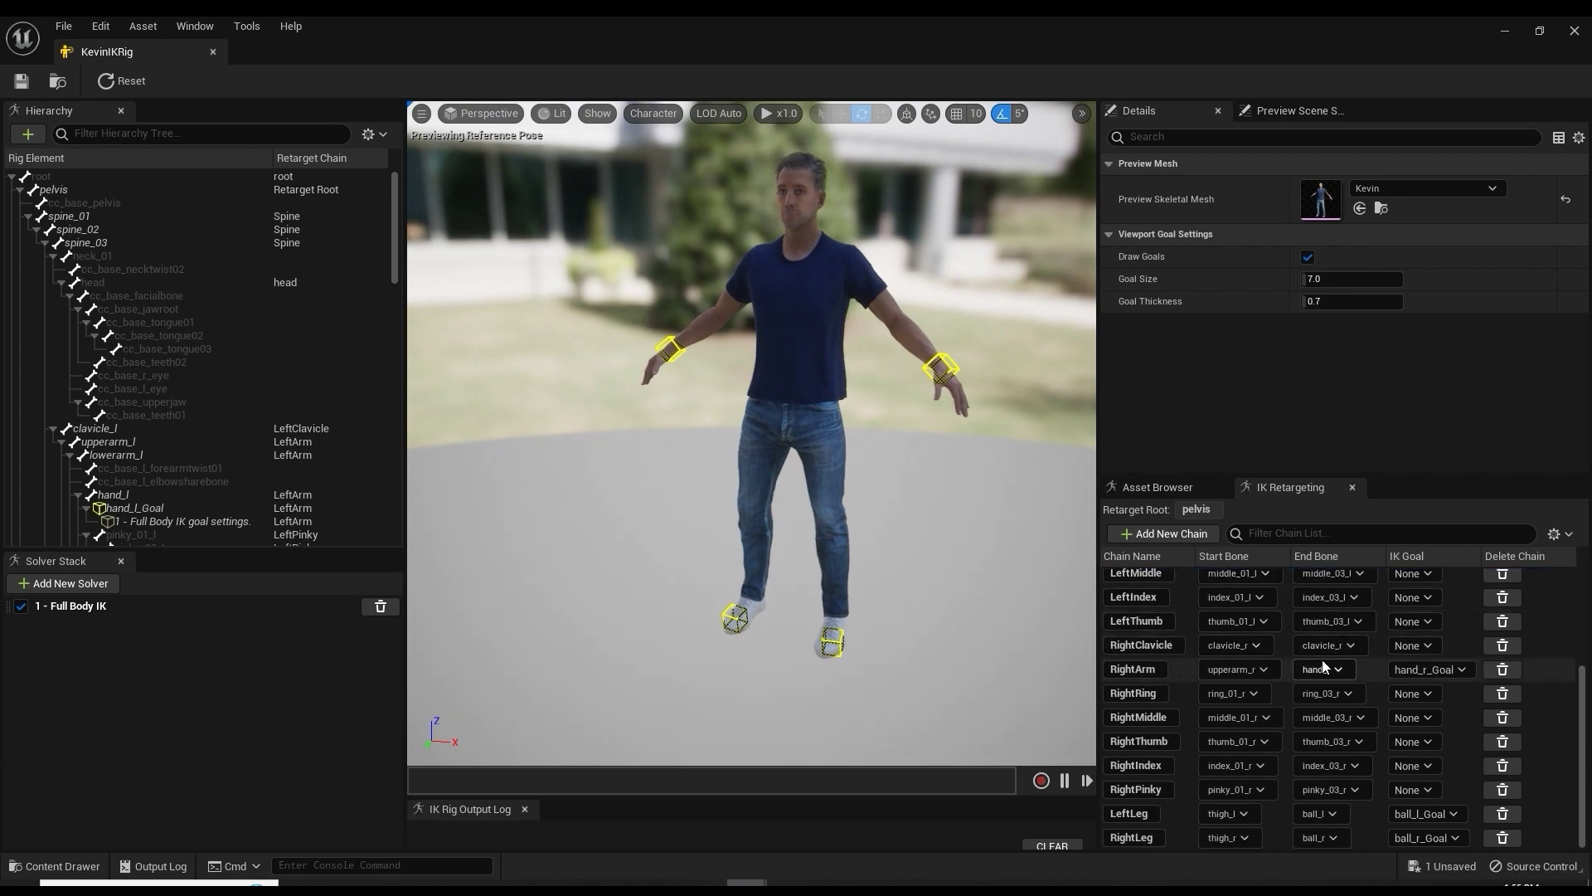
scroll(1322, 660, up, 5)
scroll(185, 385, down, 15)
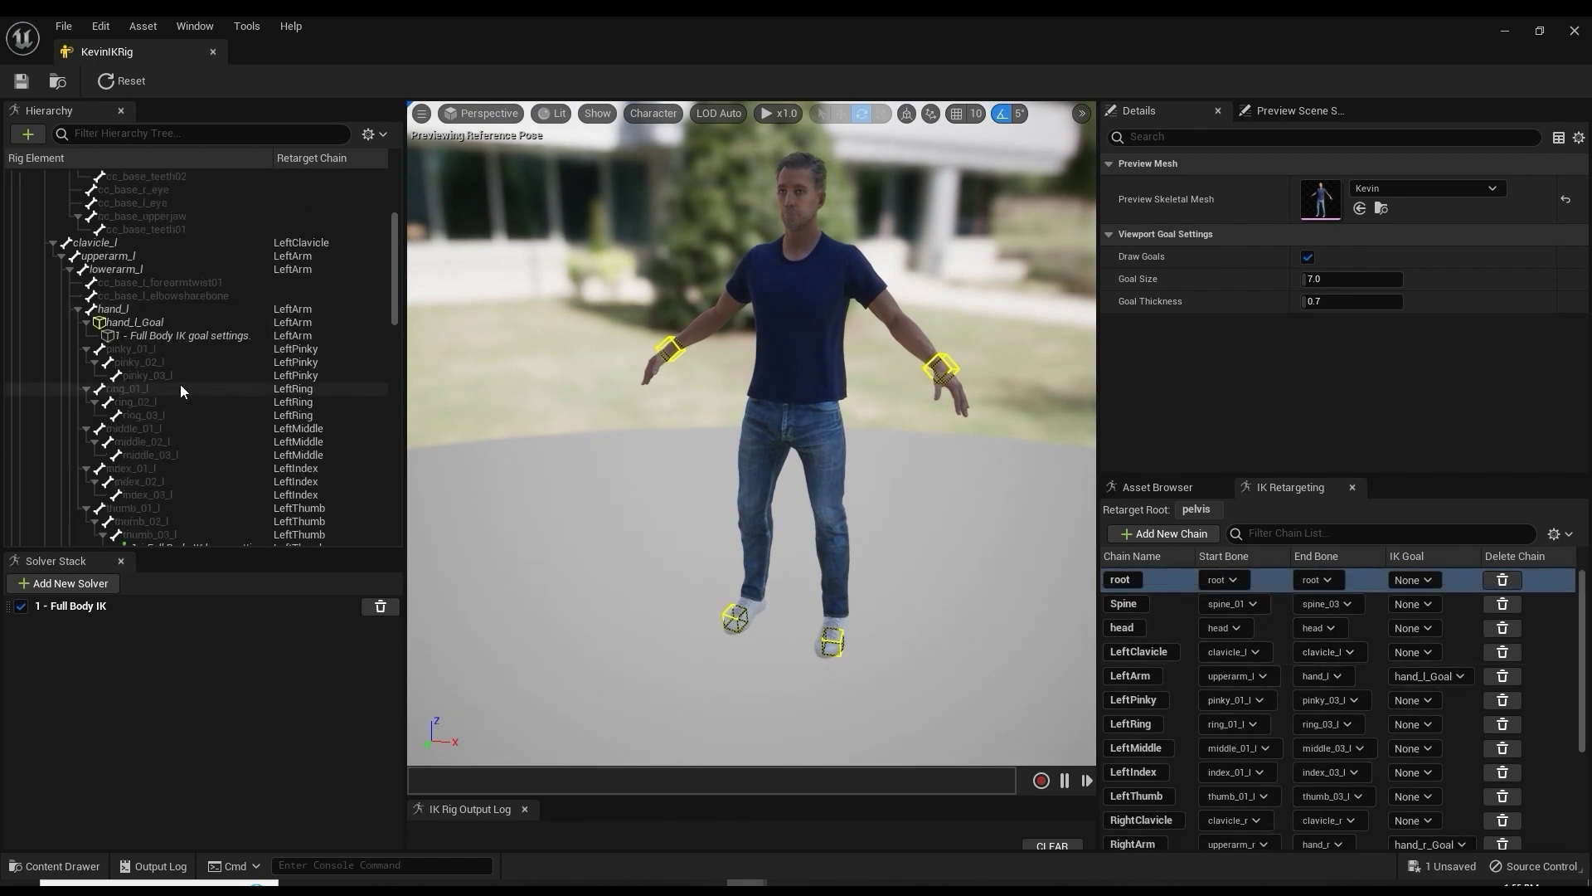
scroll(357, 467, up, 3)
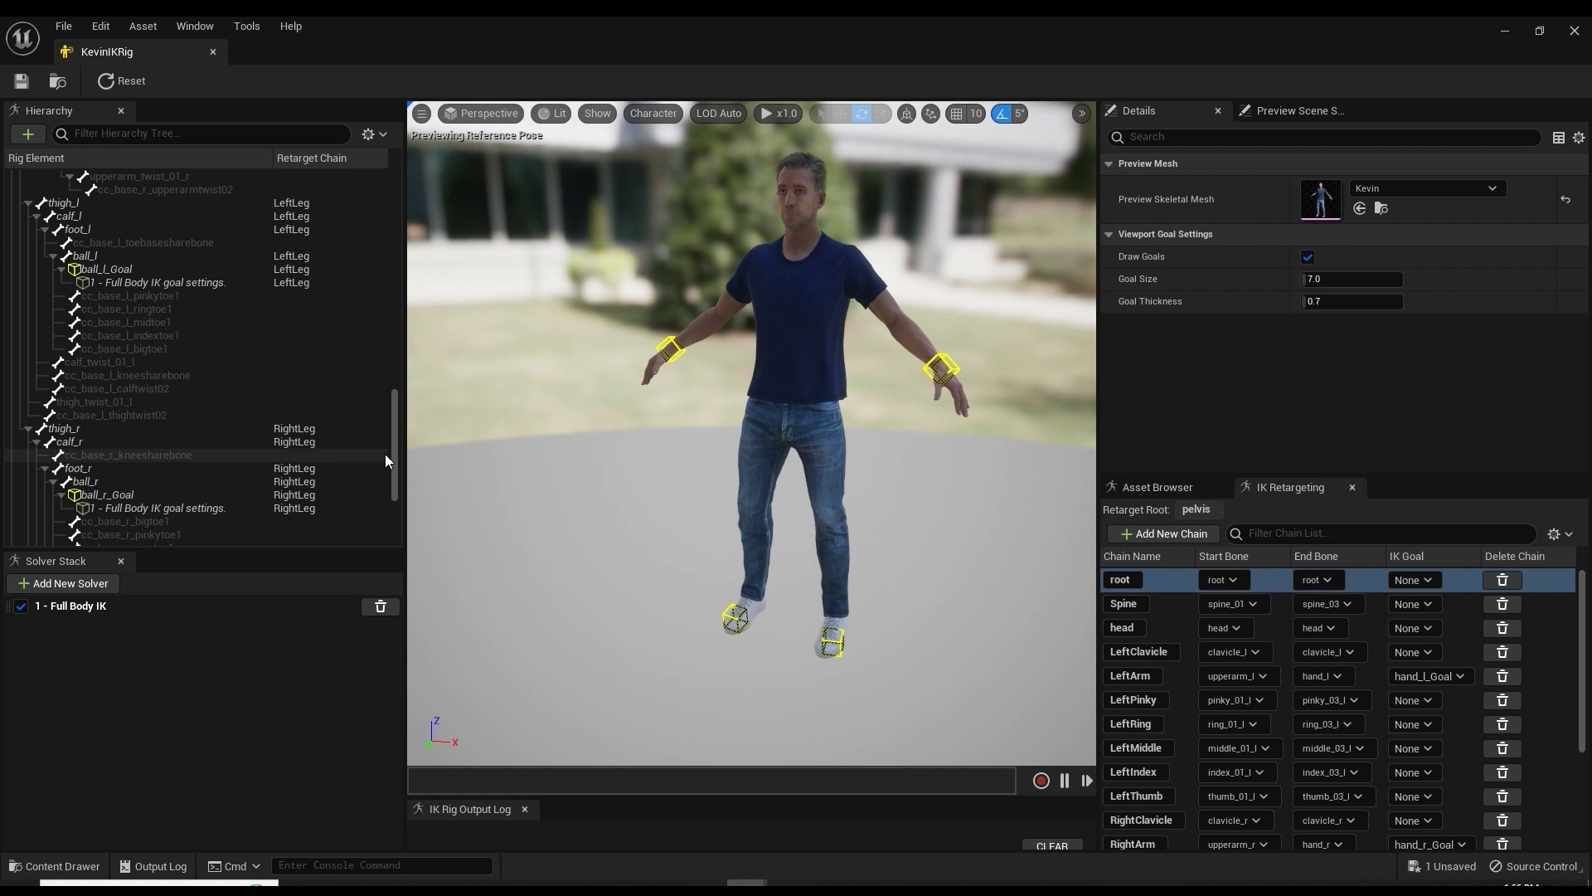
drag(391, 441, 440, 173)
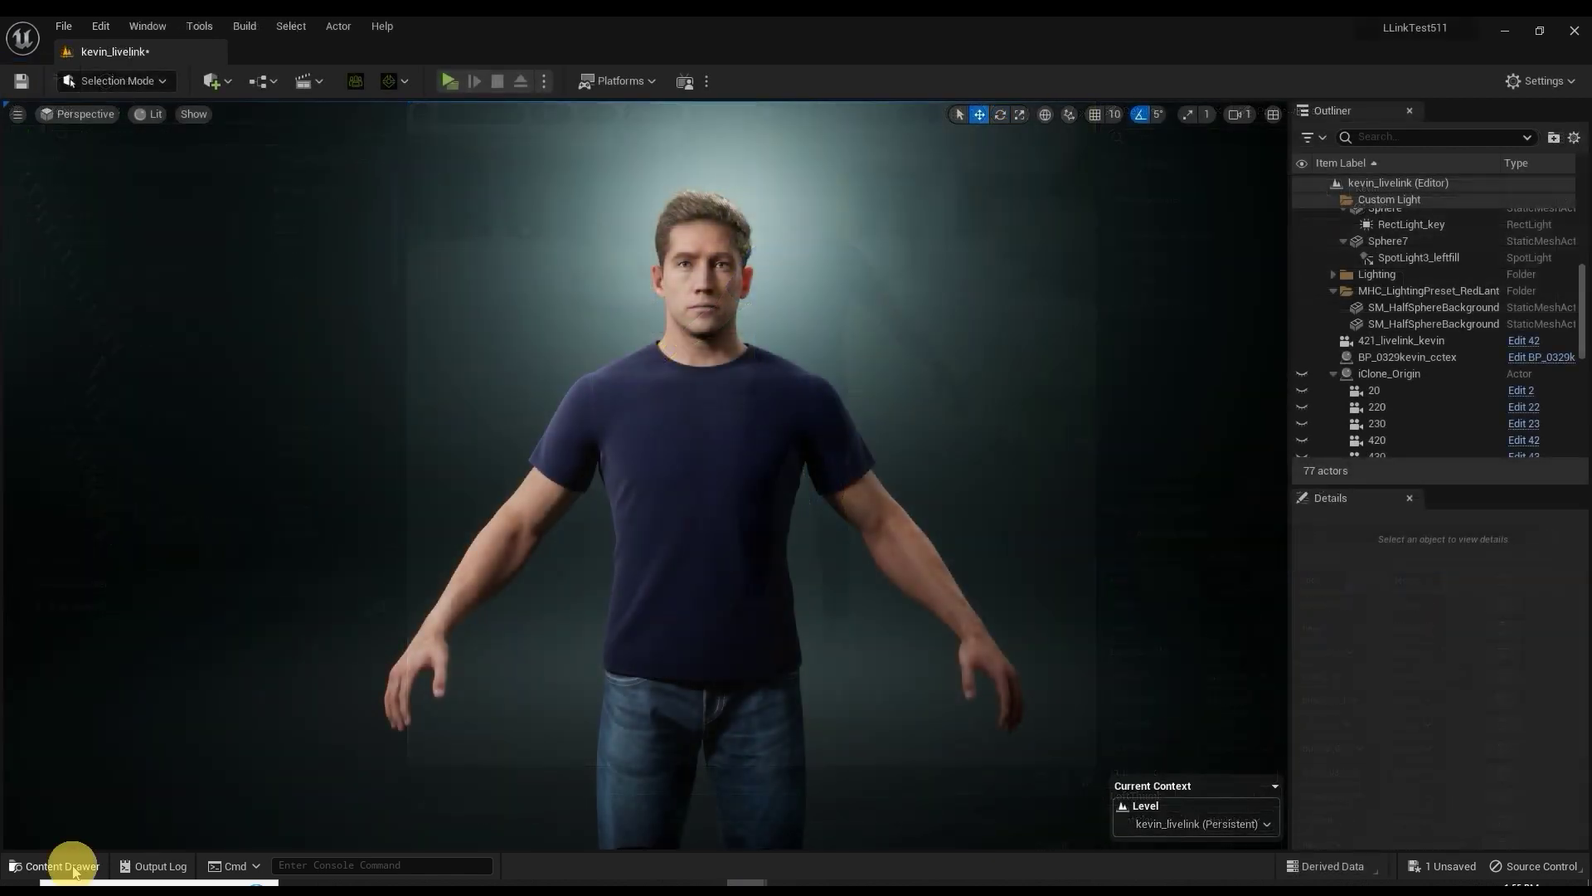
Create a new IK Retargeter asset in the Kevin folder.
click(55, 865)
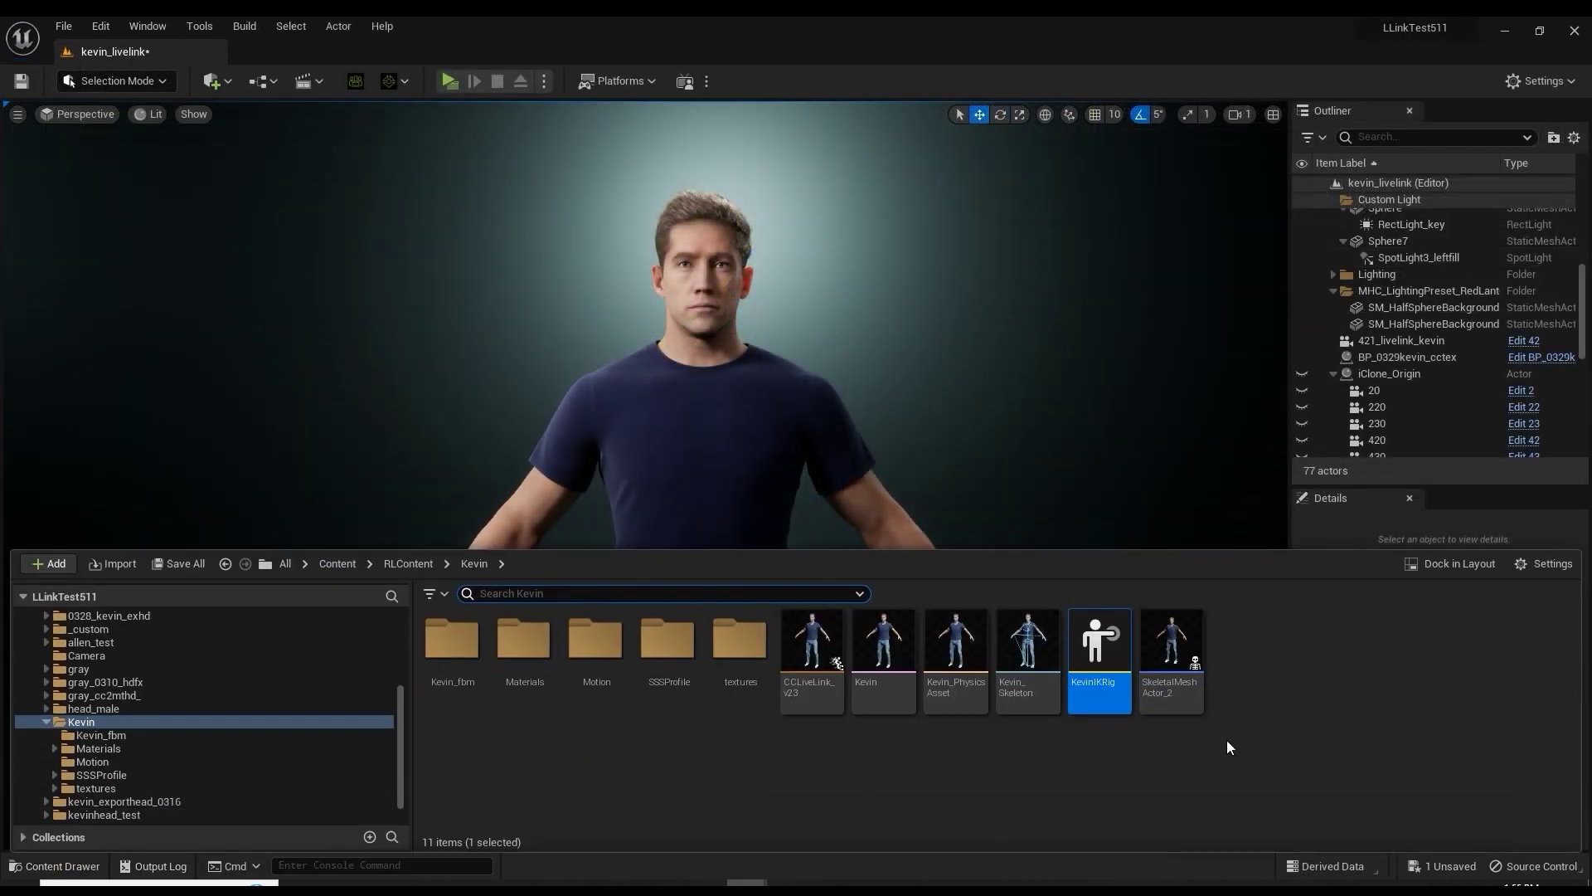
right_click(1130, 697)
click(1152, 758)
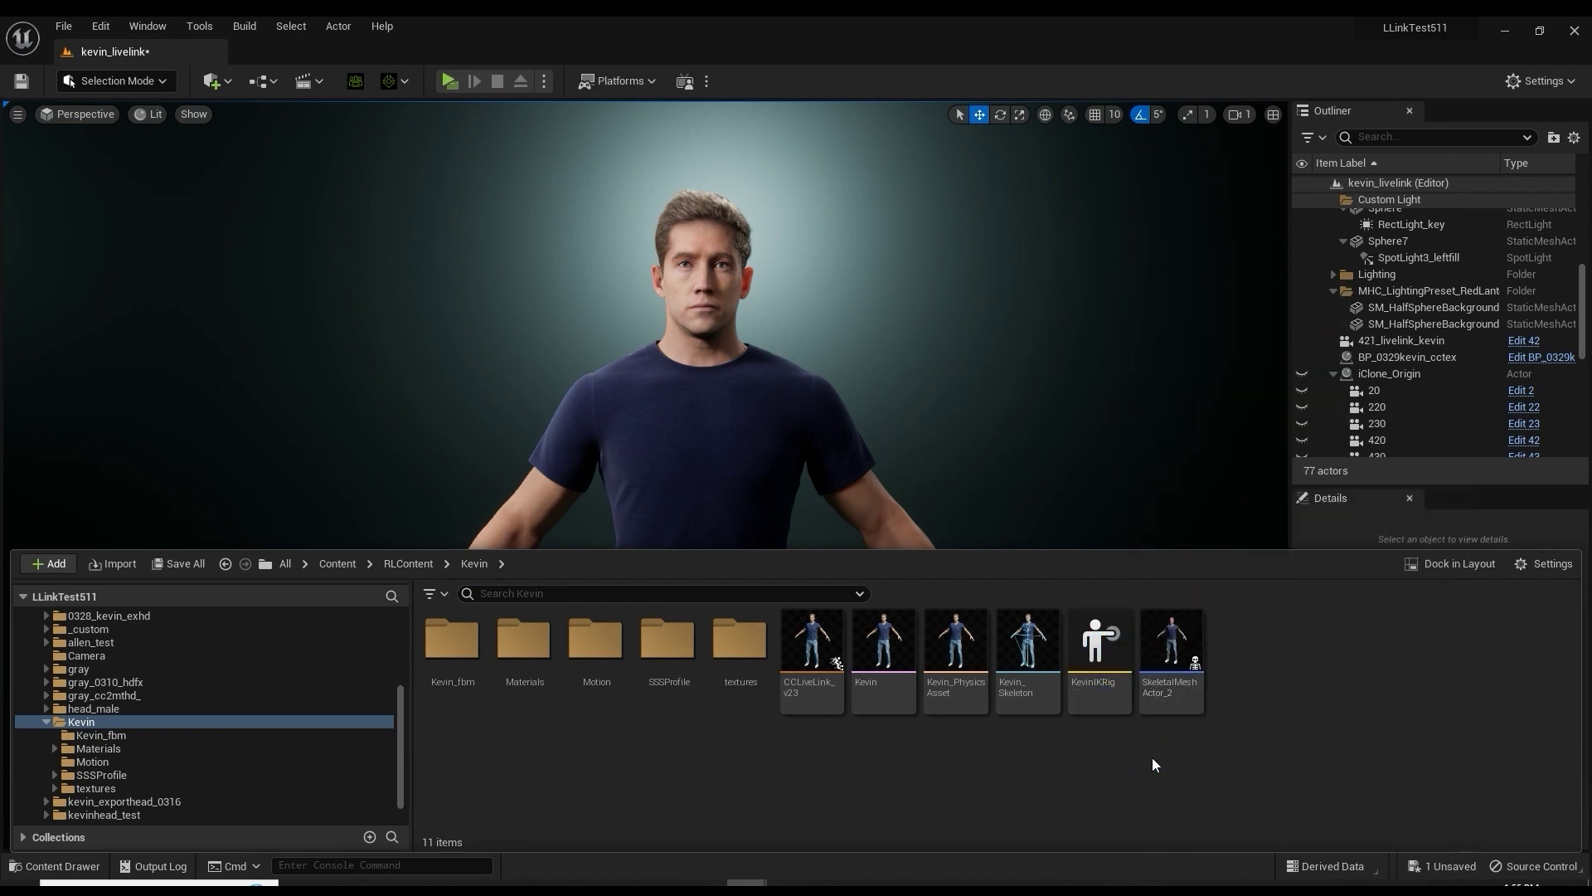
right_click(1152, 758)
mouse_move(1293, 430)
mouse_move(1460, 762)
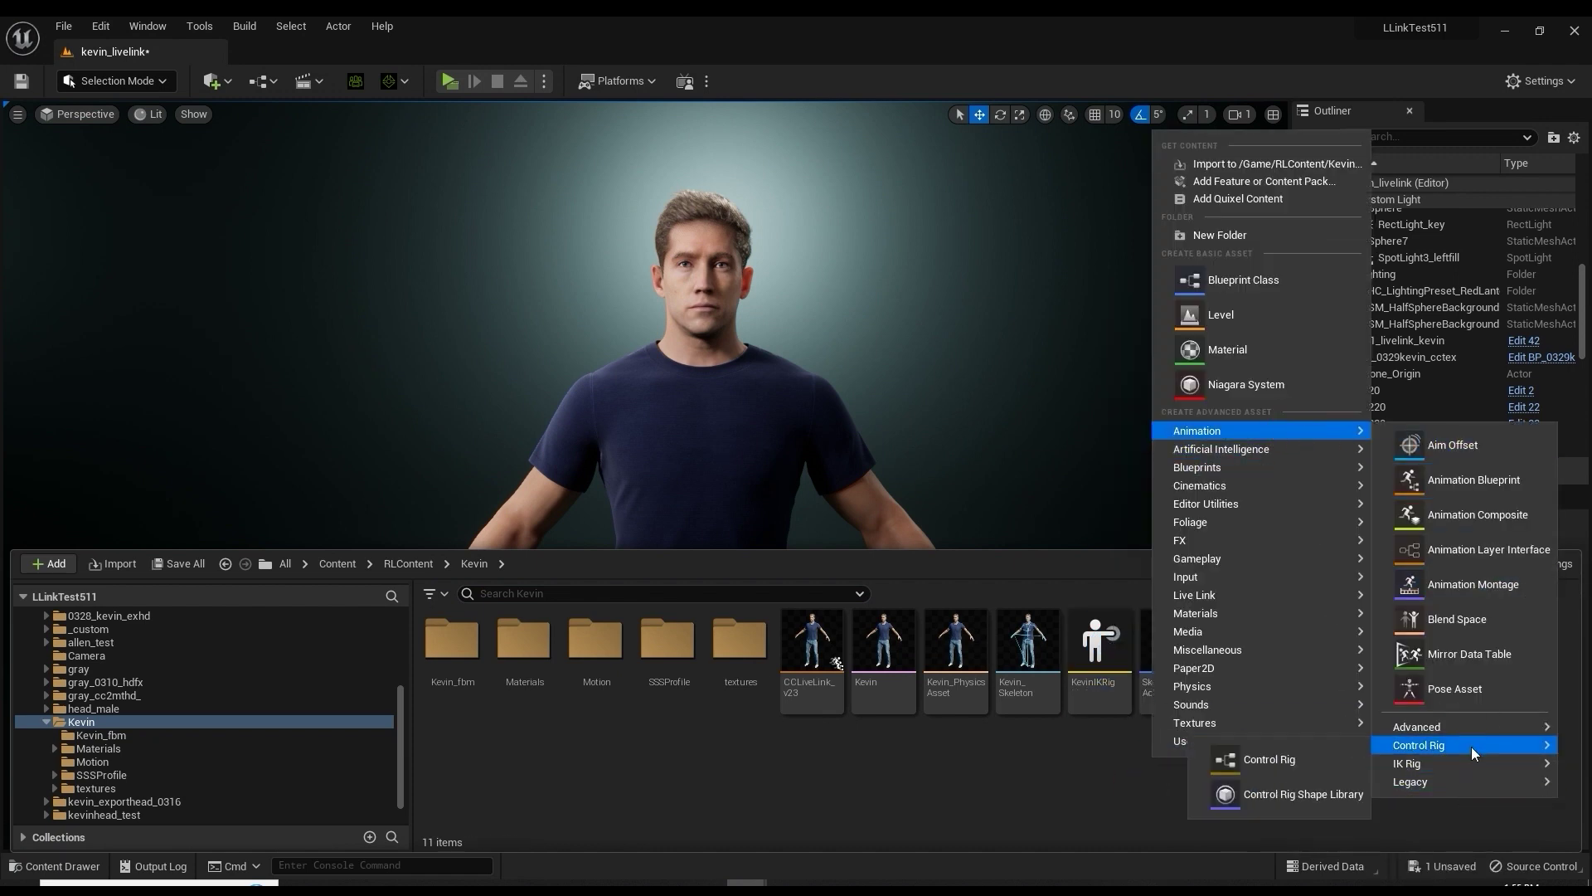
click(1327, 789)
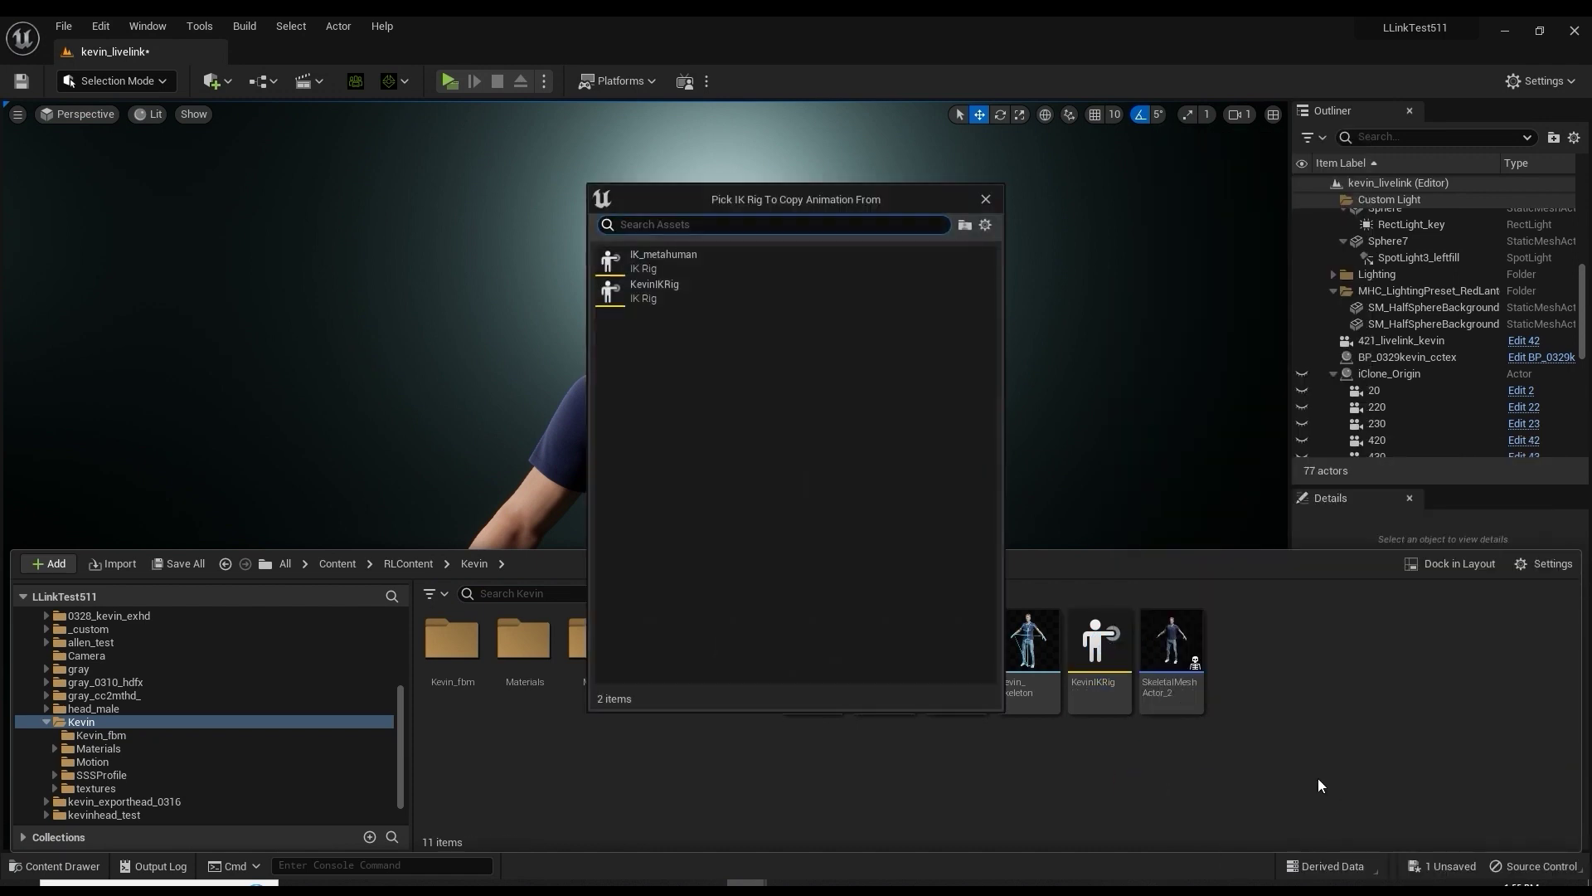
Source the retargeter from KevinIKRig, name it KevinIKRetargeter, and open it.
click(682, 295)
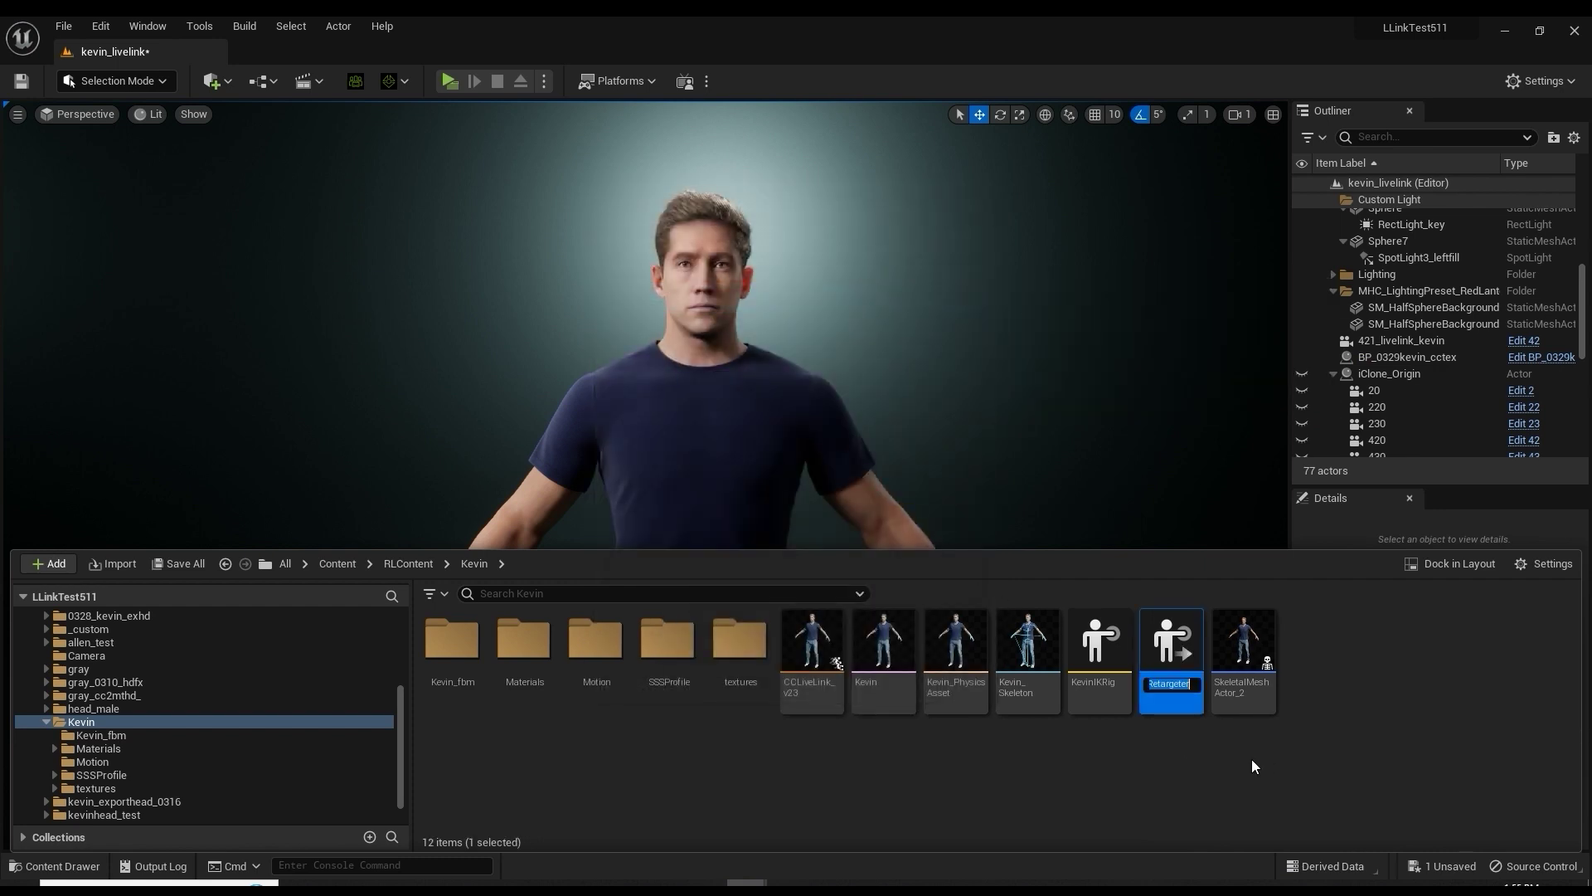
text(KevinIKRetargeter)
key(Return)
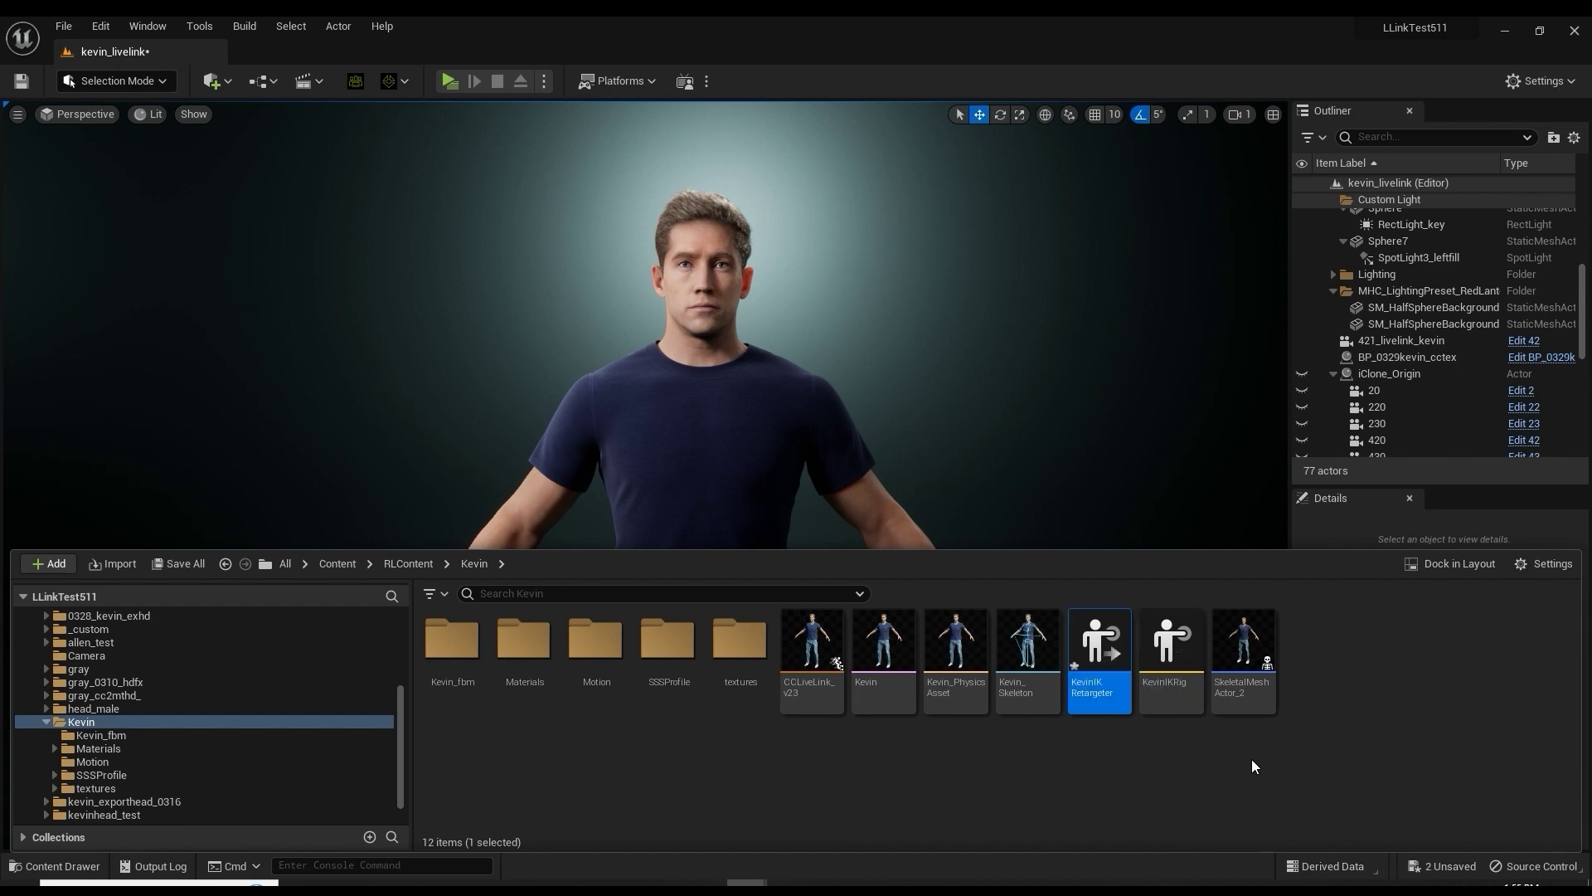
double_click(1103, 663)
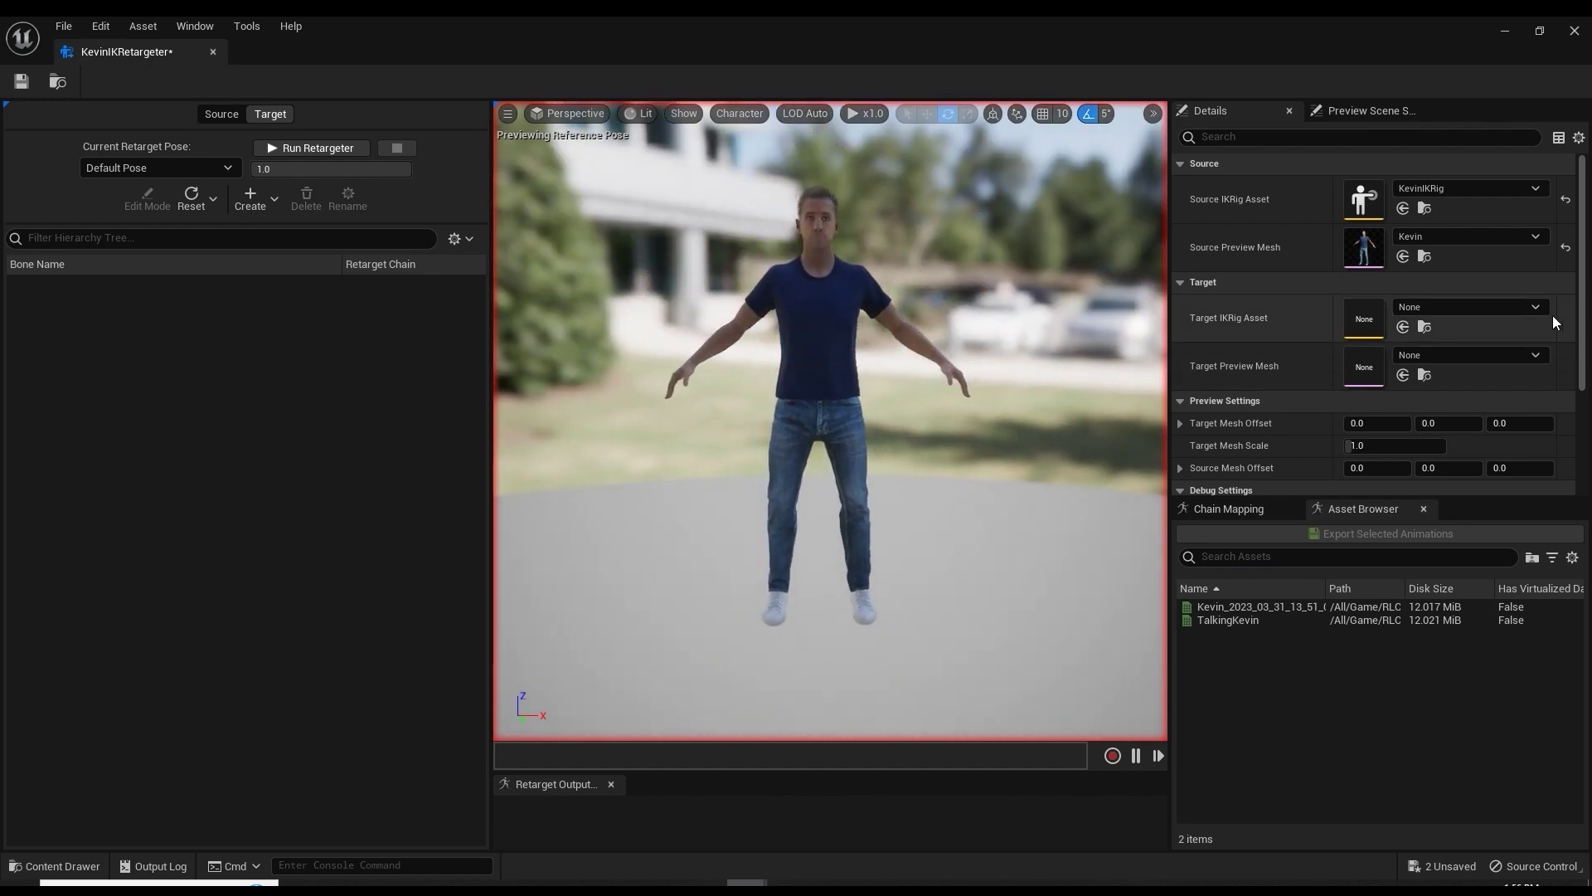
Set the target IK rig to IK_metahuman and target preview mesh to m_tal_nrw_body.
click(1529, 307)
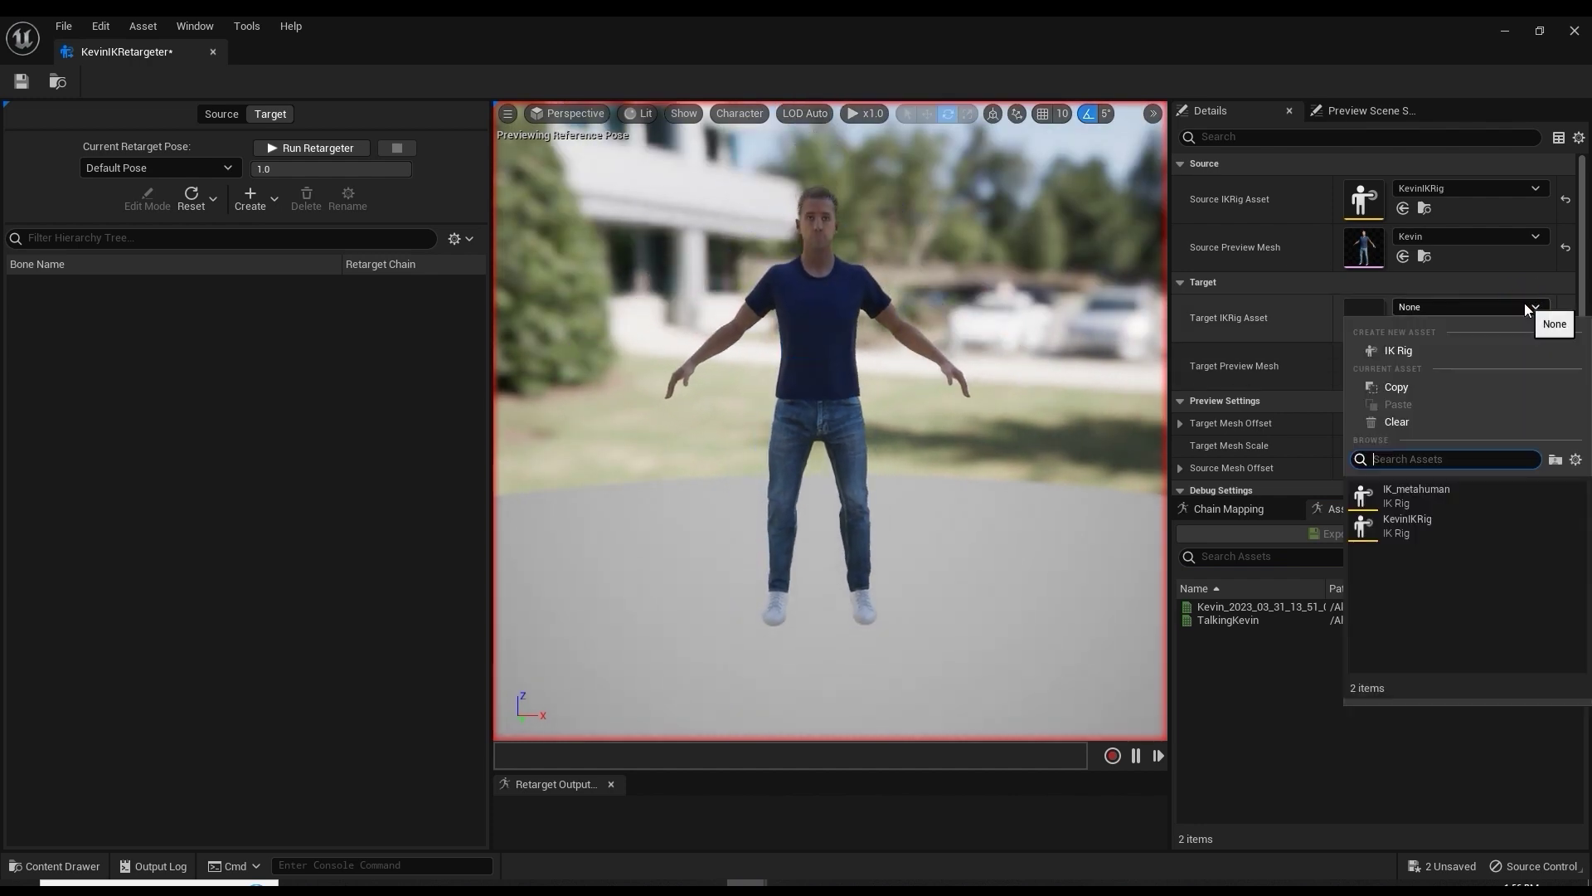
click(1431, 488)
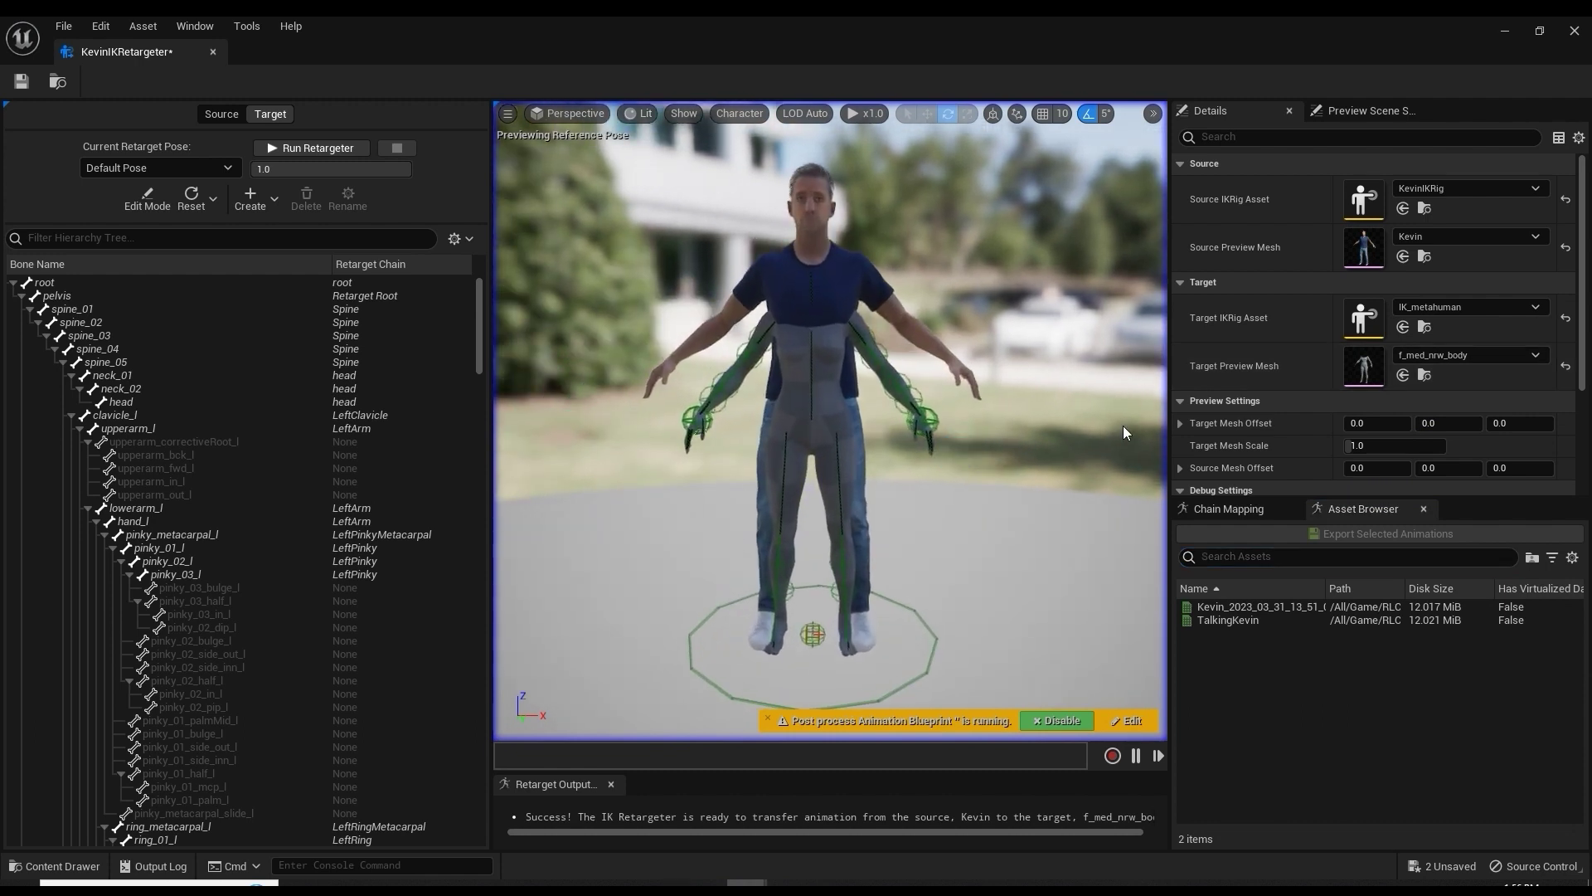
click(1460, 355)
click(1419, 488)
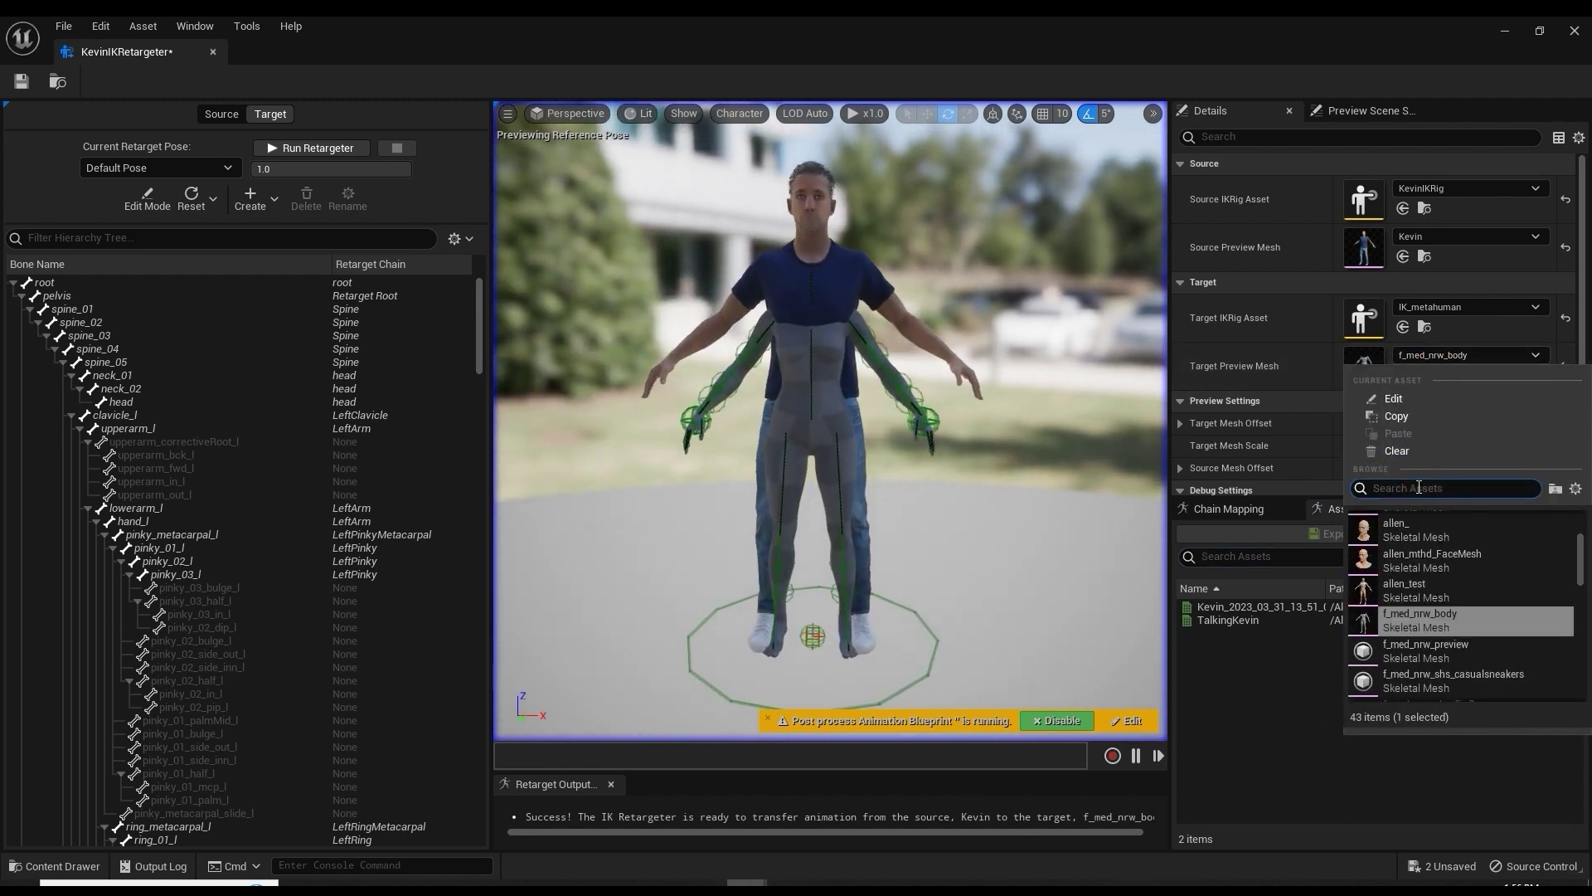
text(m_tal_nr)
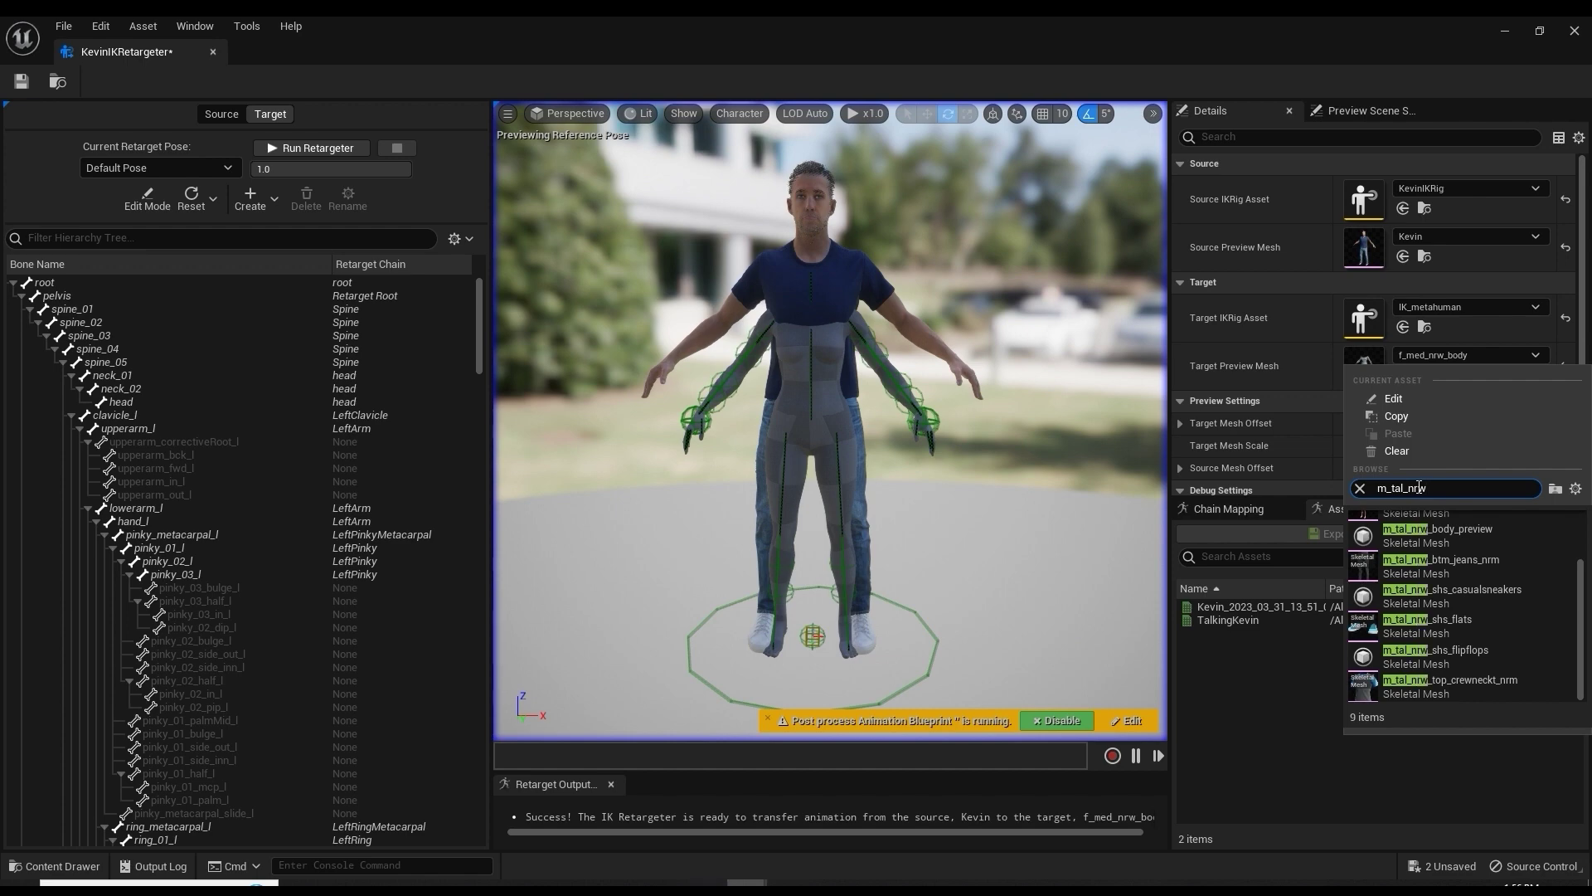
text(w)
scroll(1482, 561, up, 2)
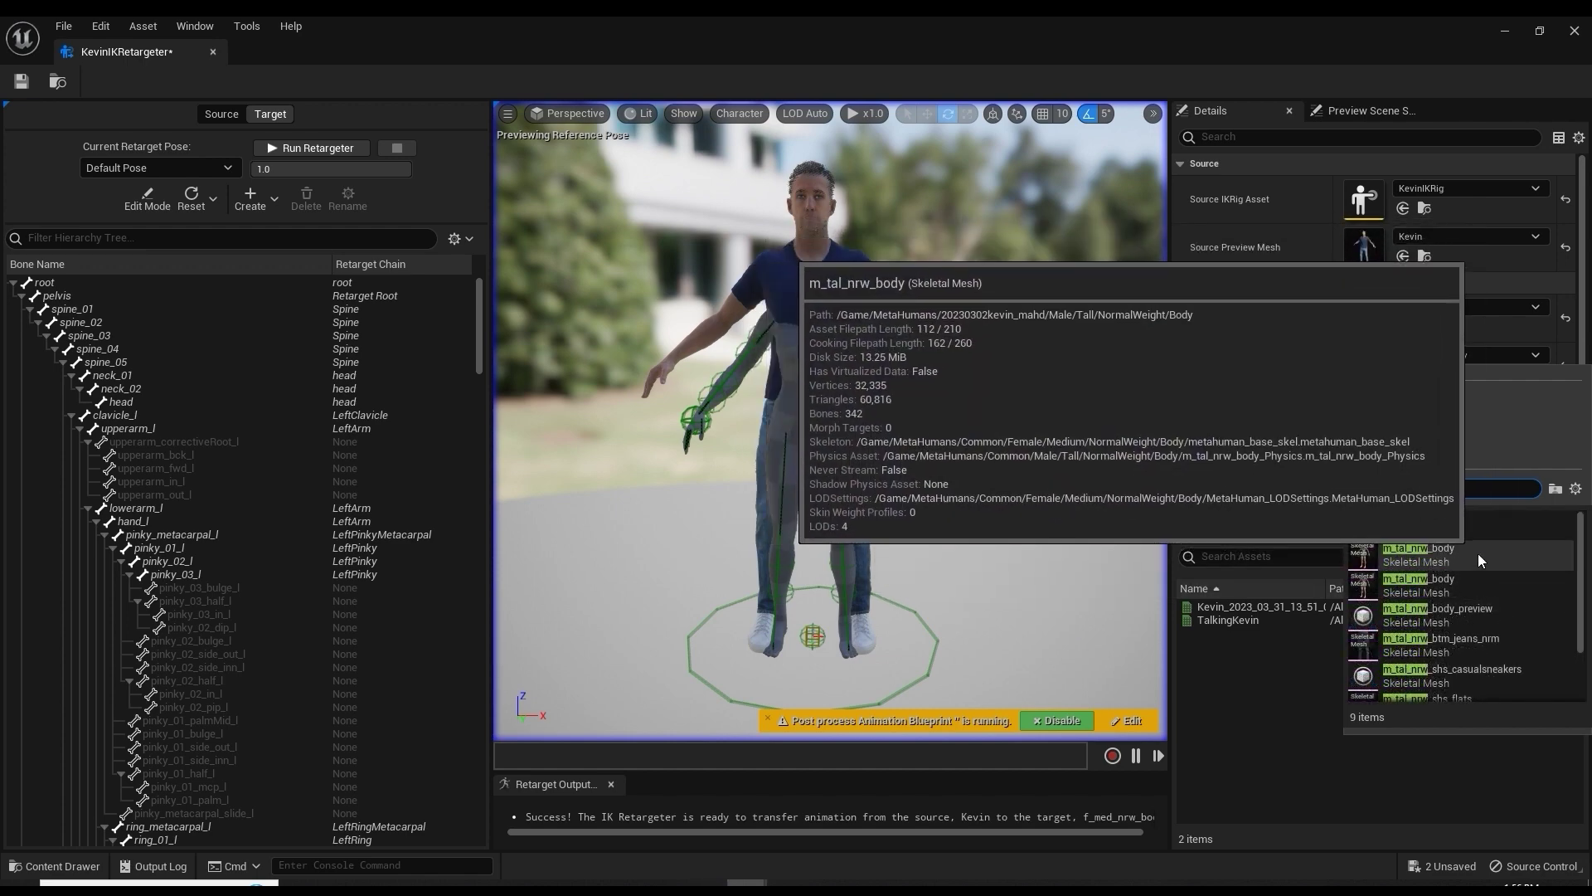
click(1483, 561)
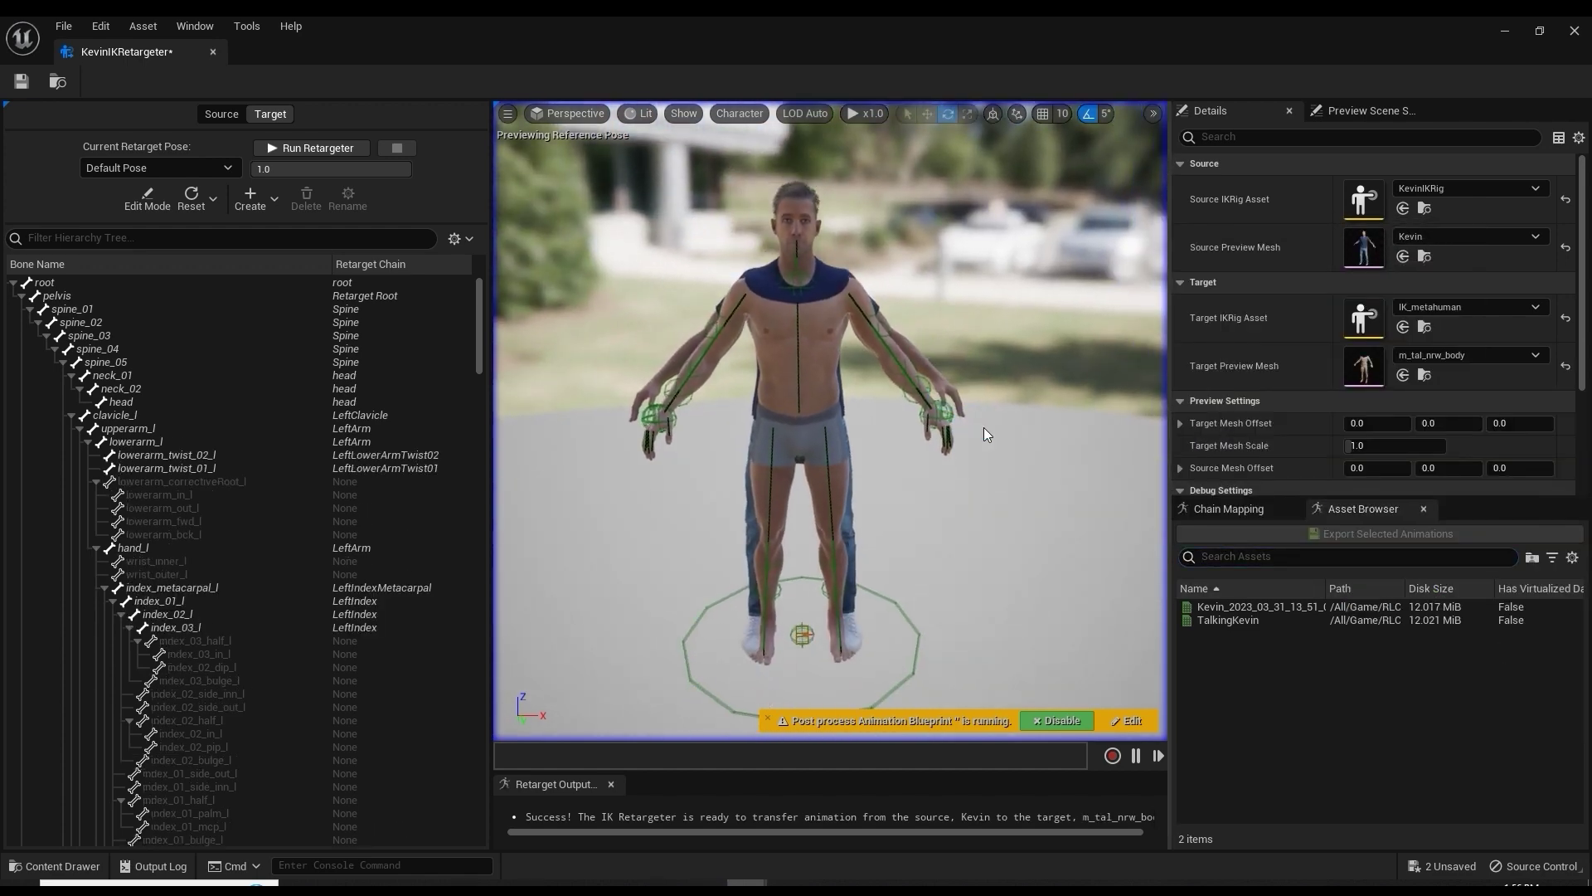
Set the Target Mesh Offset X to 100.
click(1378, 418)
text(100)
key(Return)
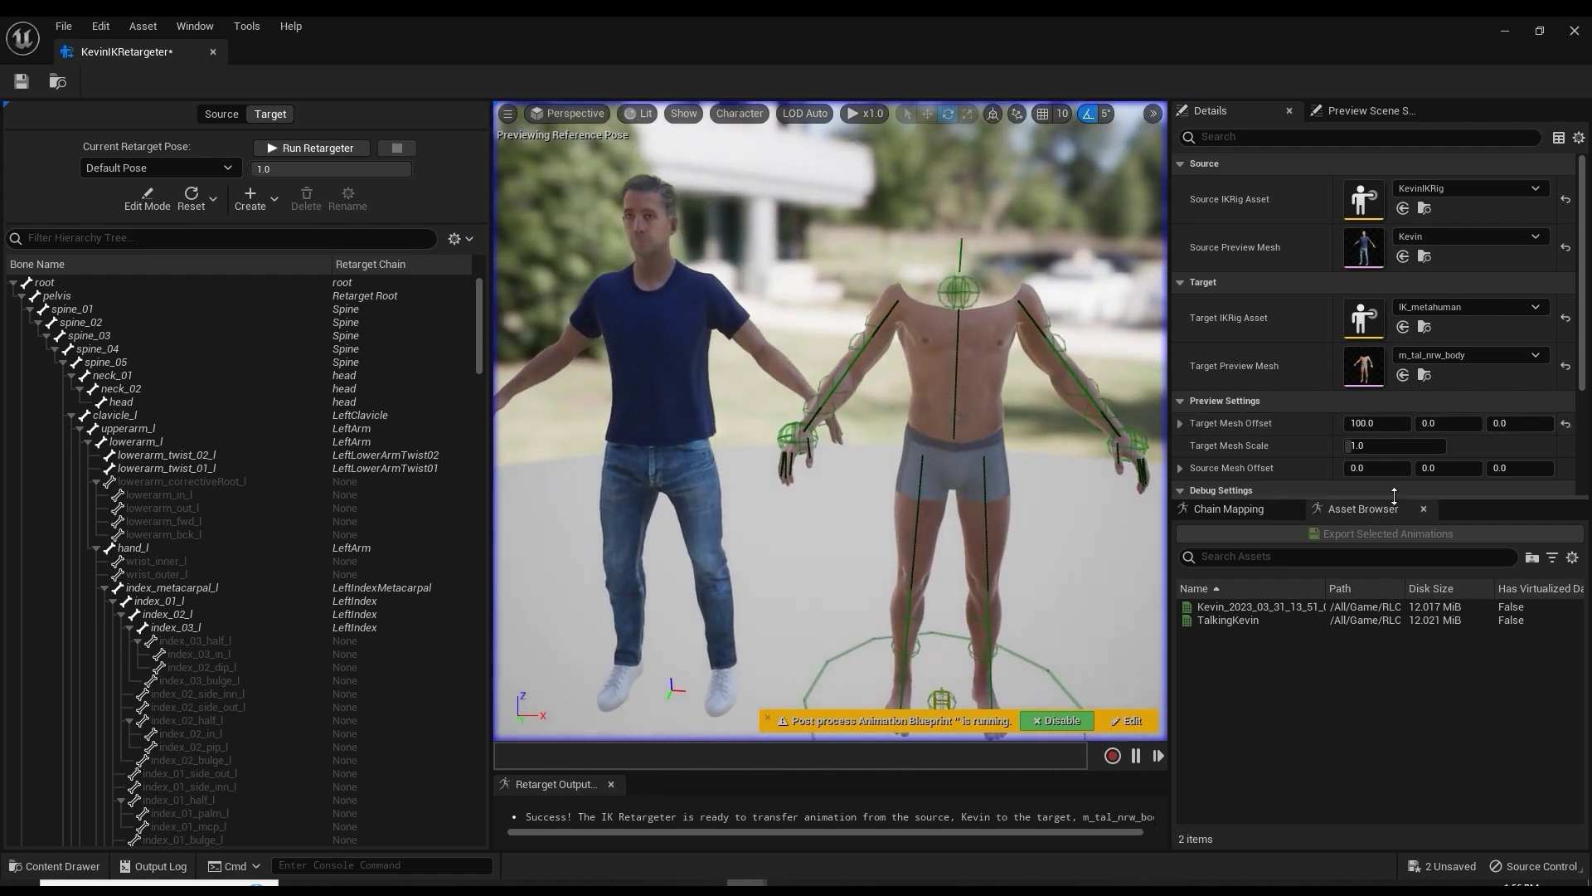
Run the retargeter and preview TalkingKevin on both characters, then pause.
click(1229, 508)
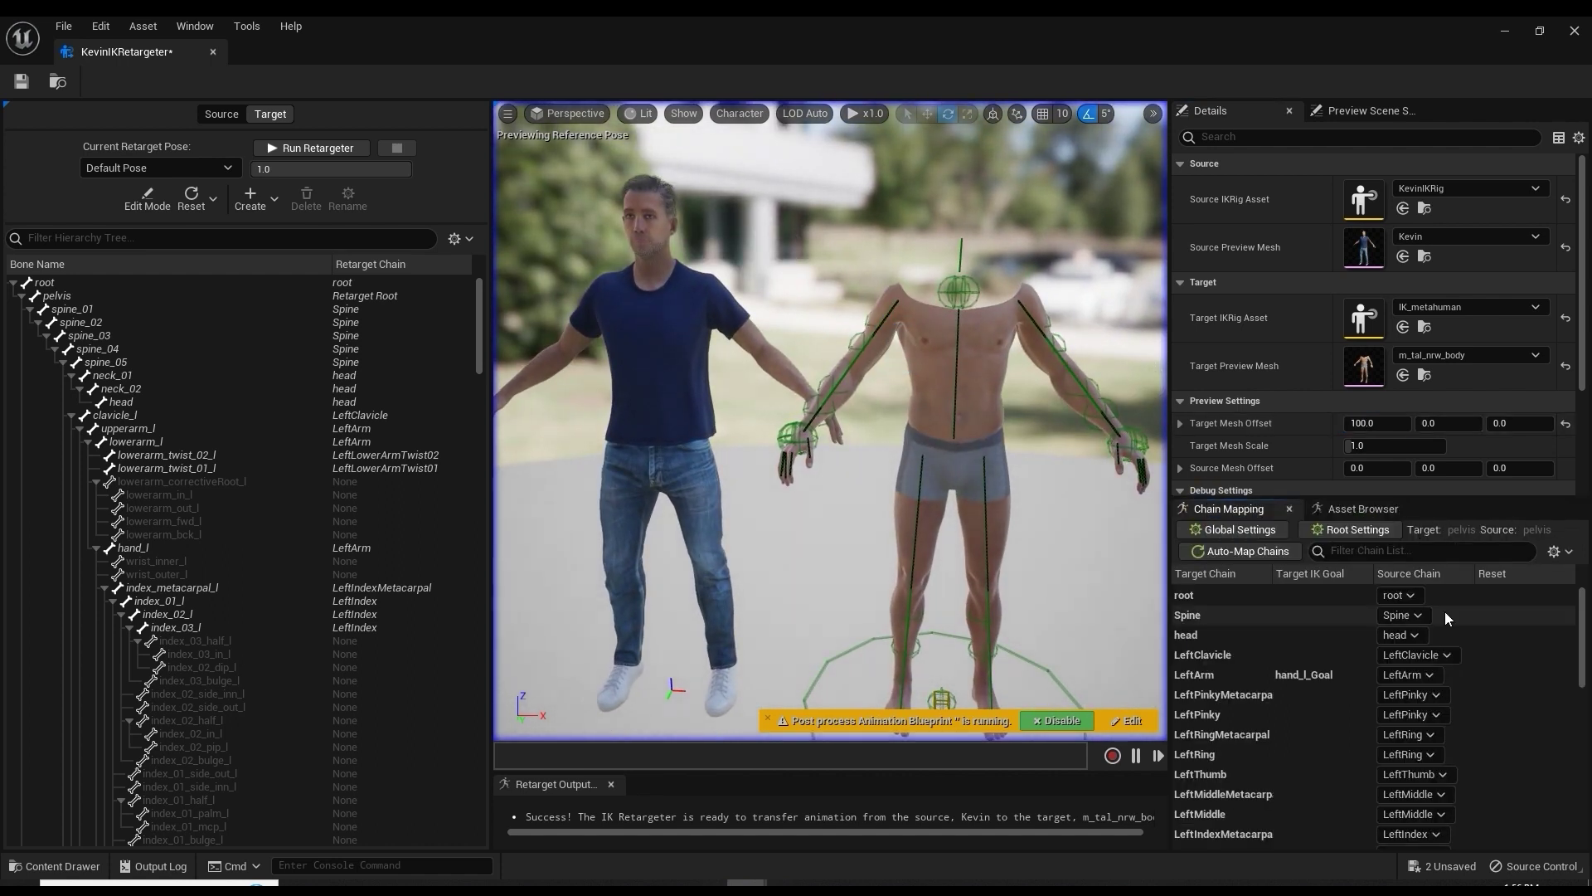
click(316, 150)
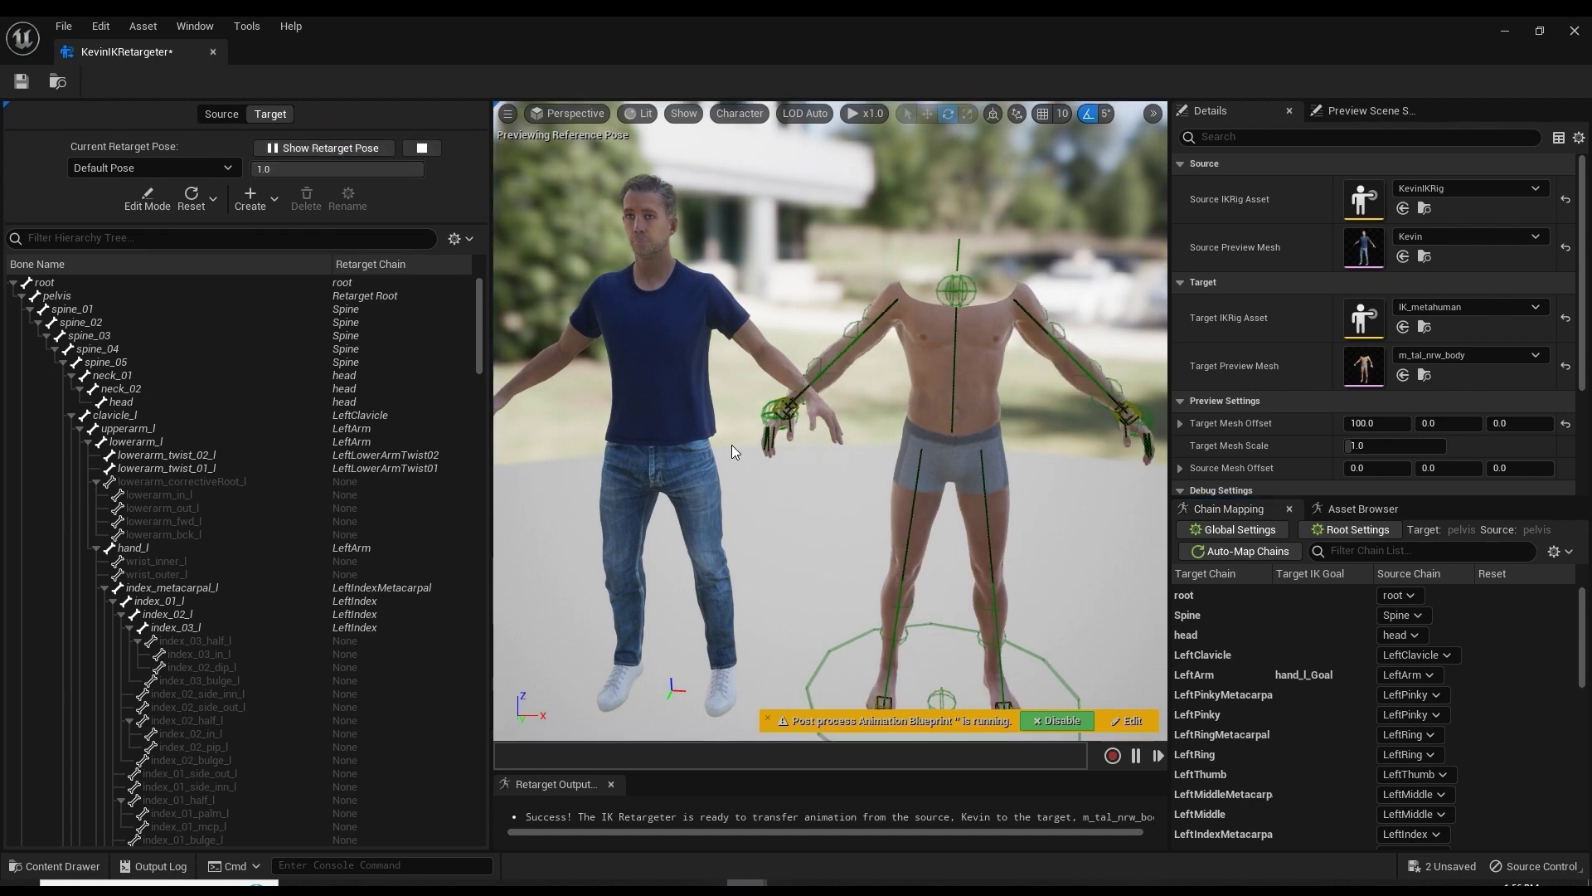
click(1361, 508)
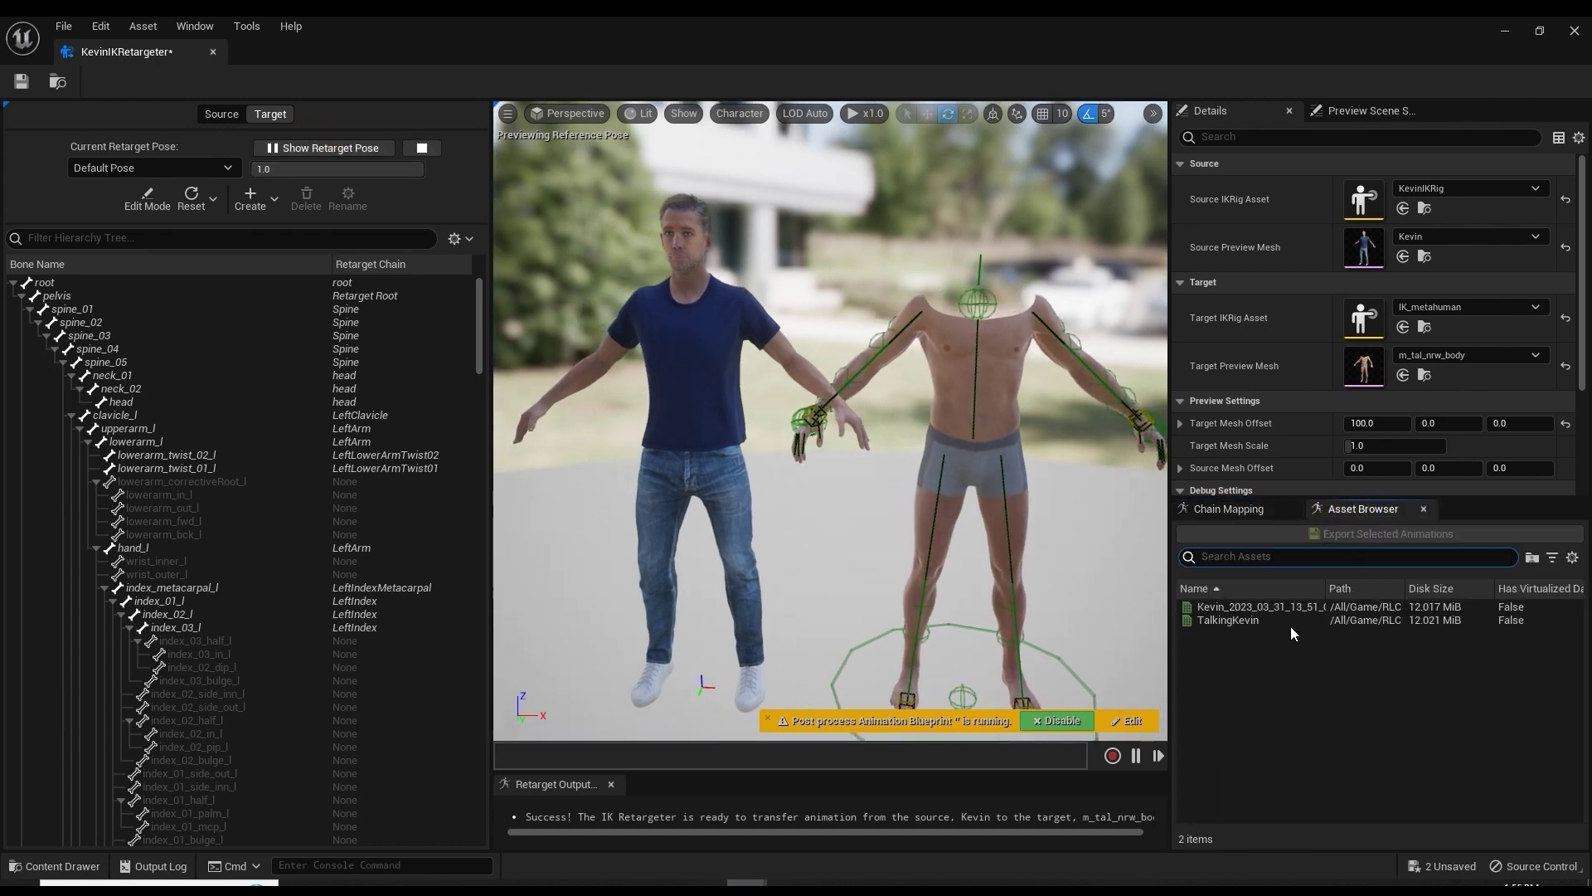
click(1236, 622)
double_click(1236, 622)
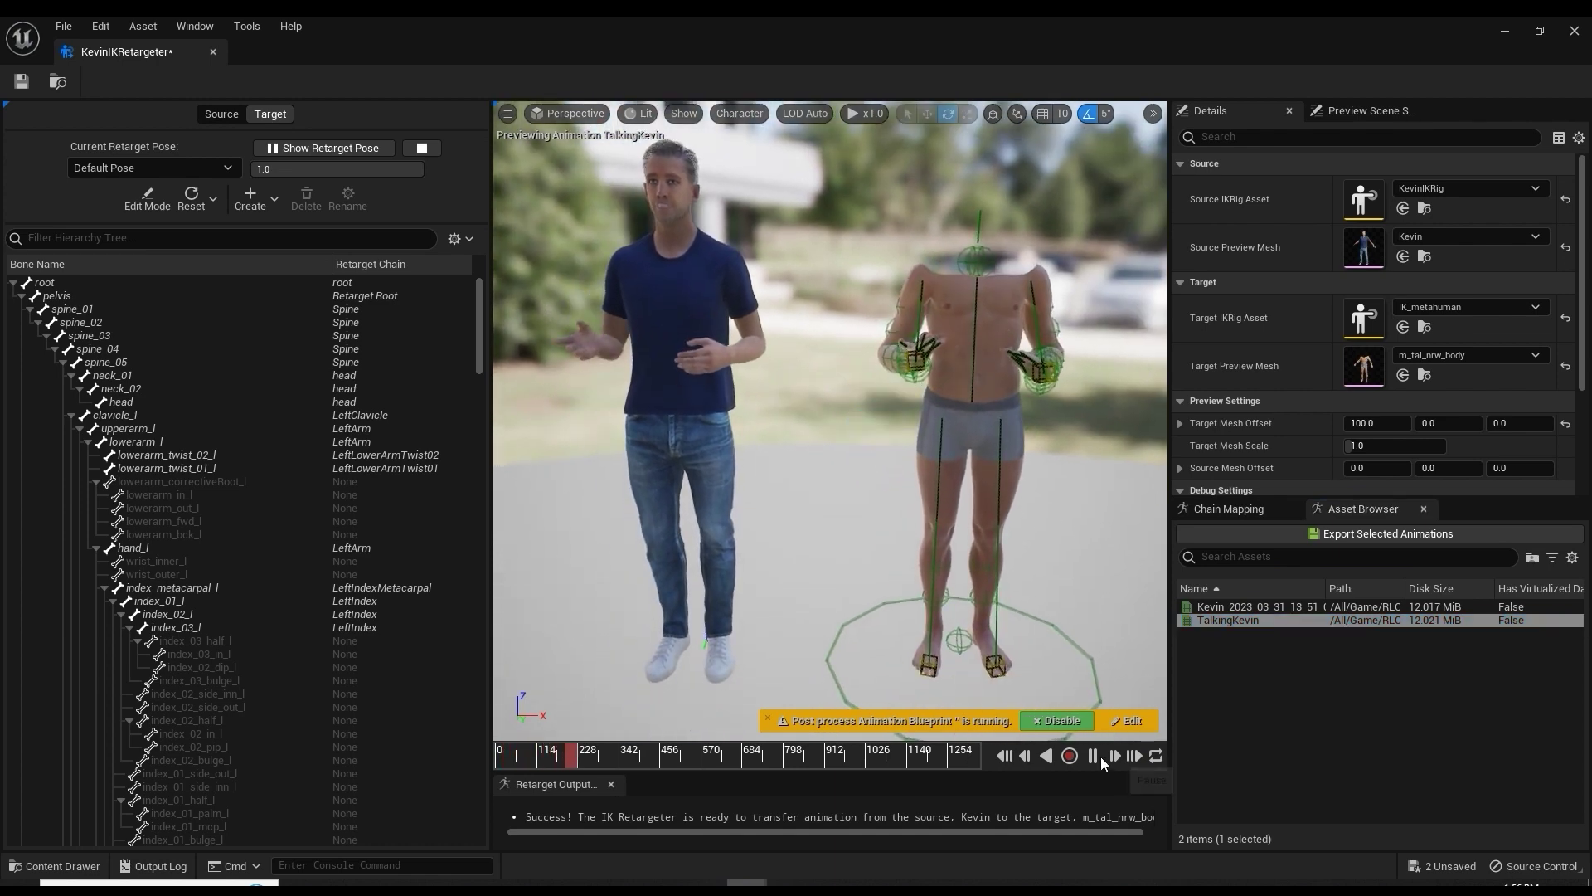
click(1094, 756)
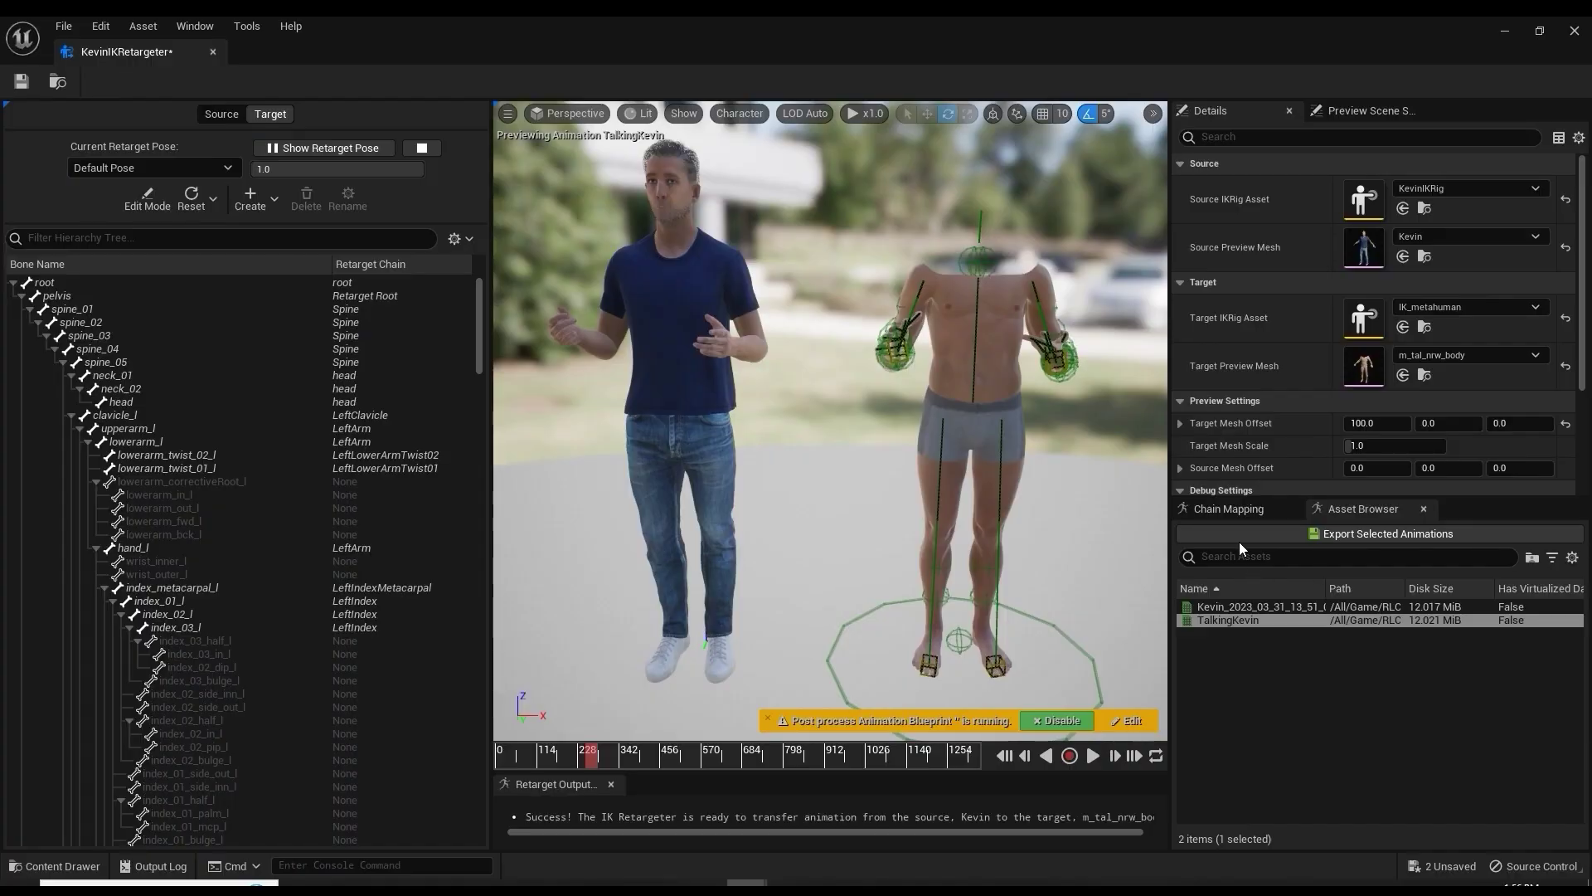
Set the left pinky, ring, middle and index metacarpal source chains to None.
click(1359, 723)
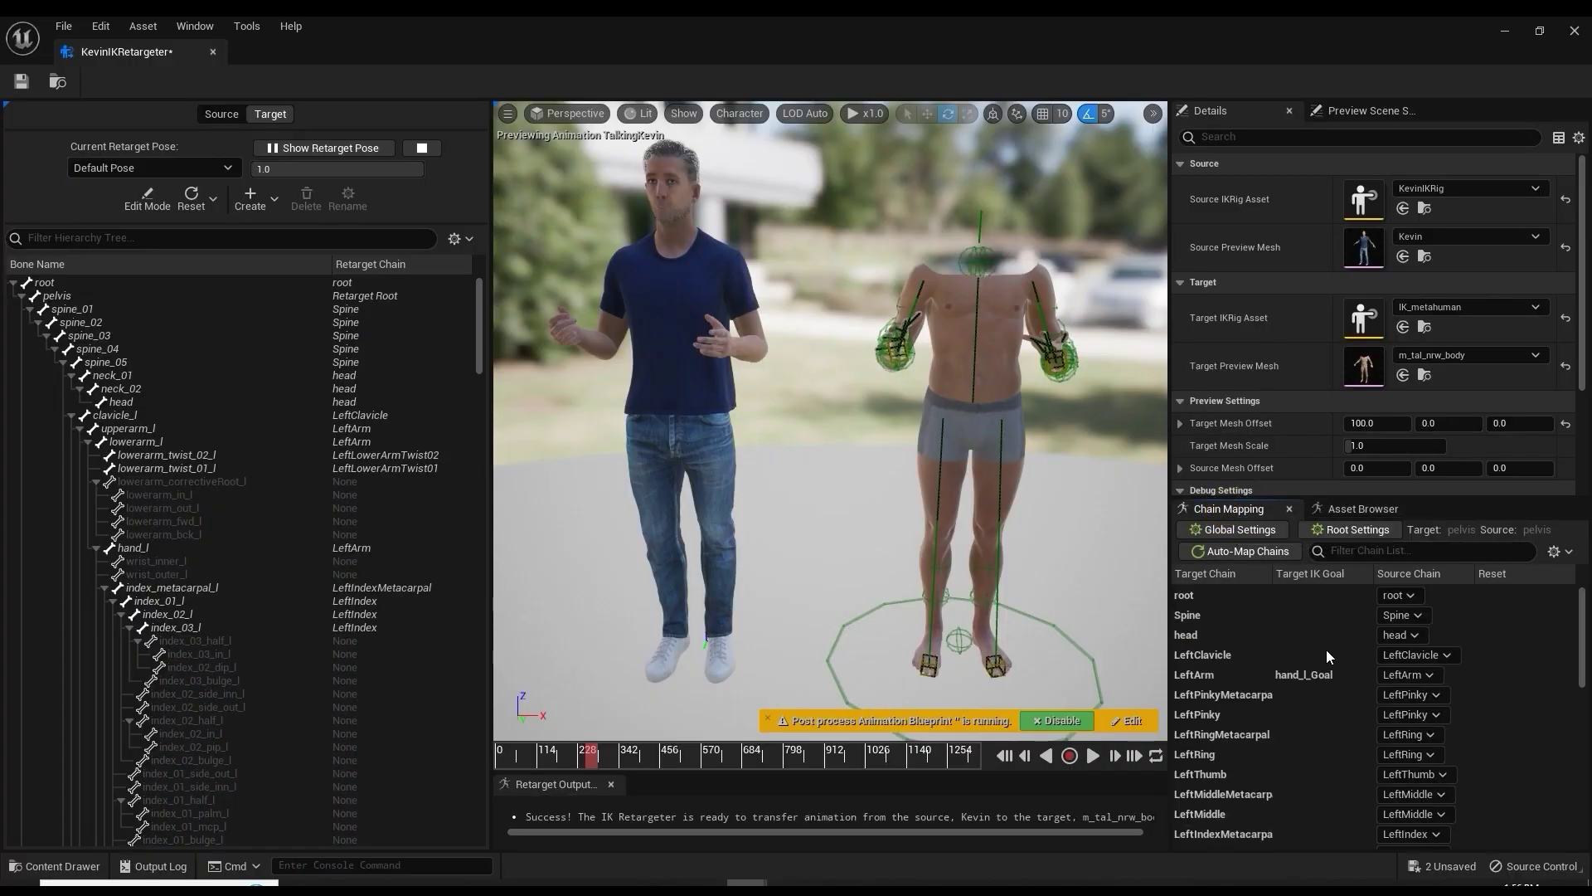
drag(968, 565, 1175, 614)
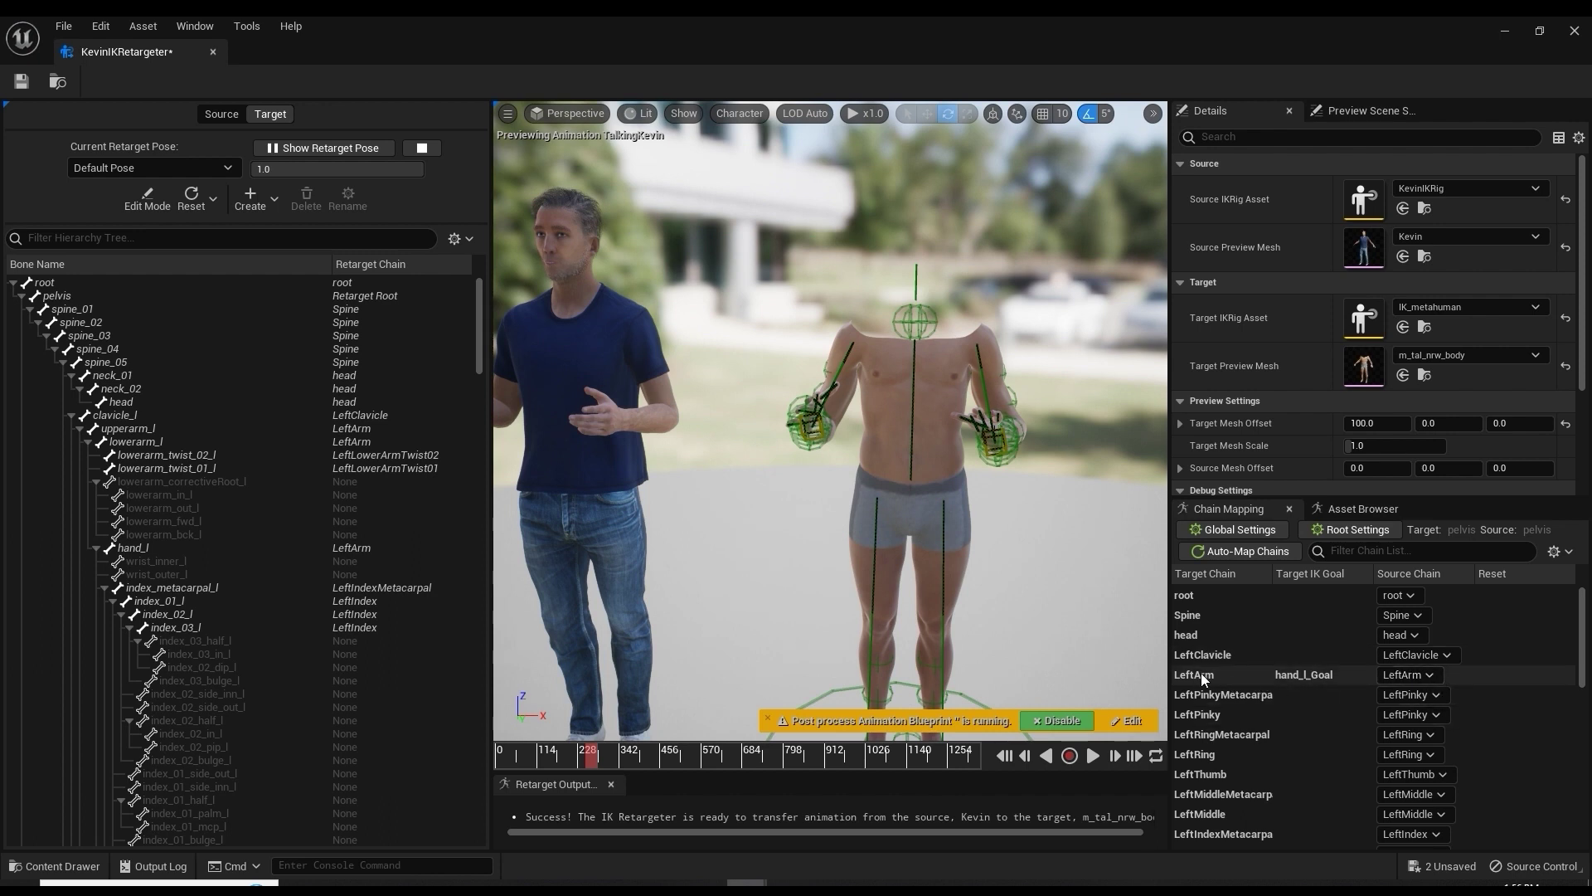
click(1414, 675)
click(1396, 344)
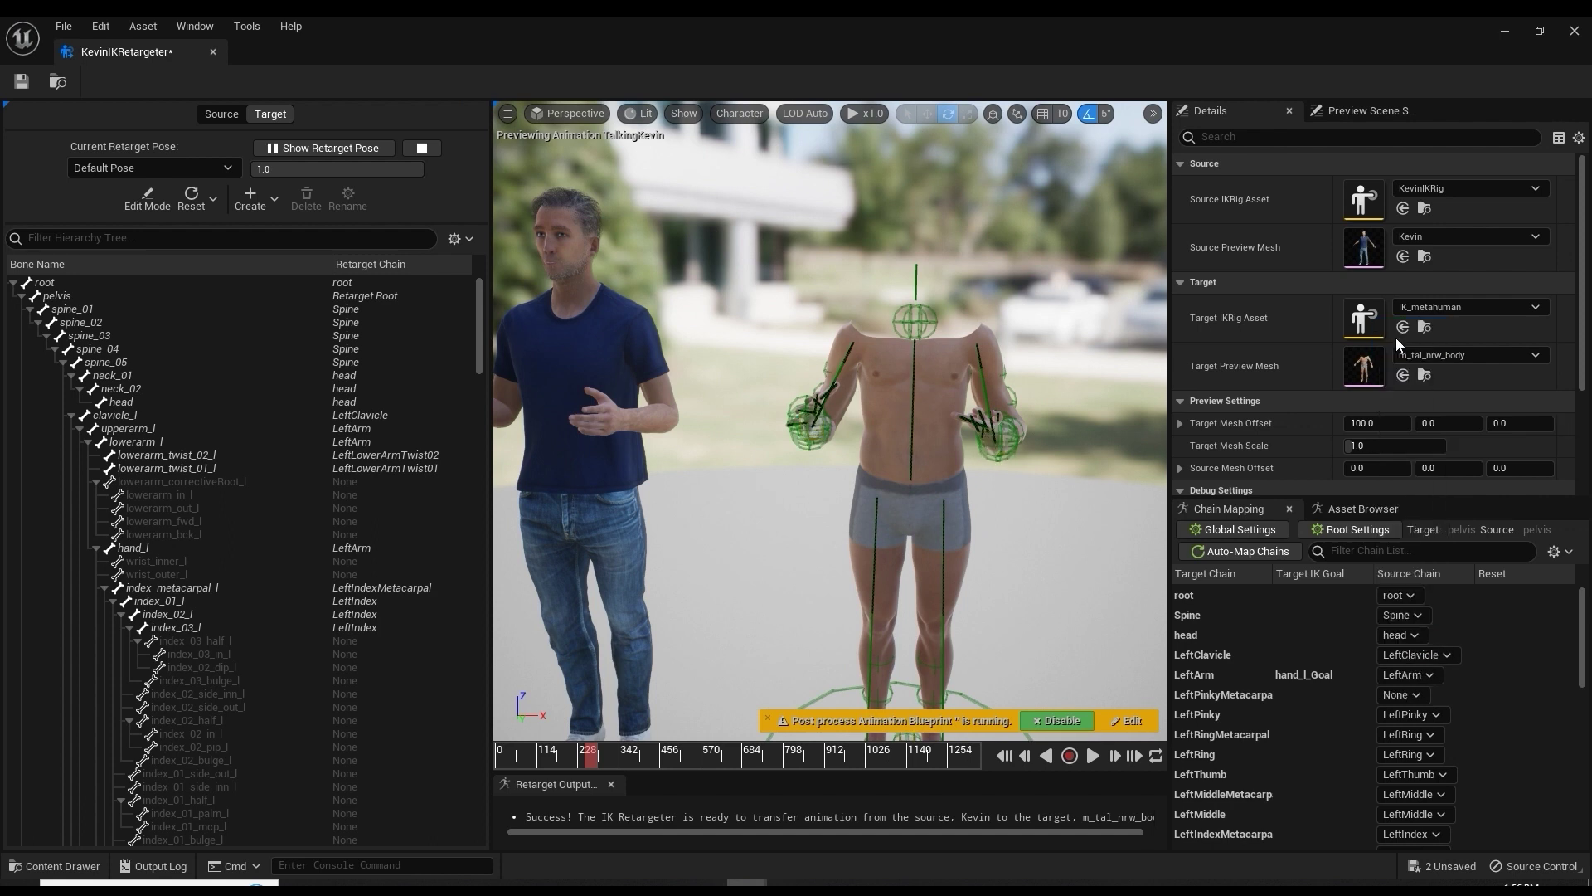
scroll(1271, 730, down, 1)
click(1409, 709)
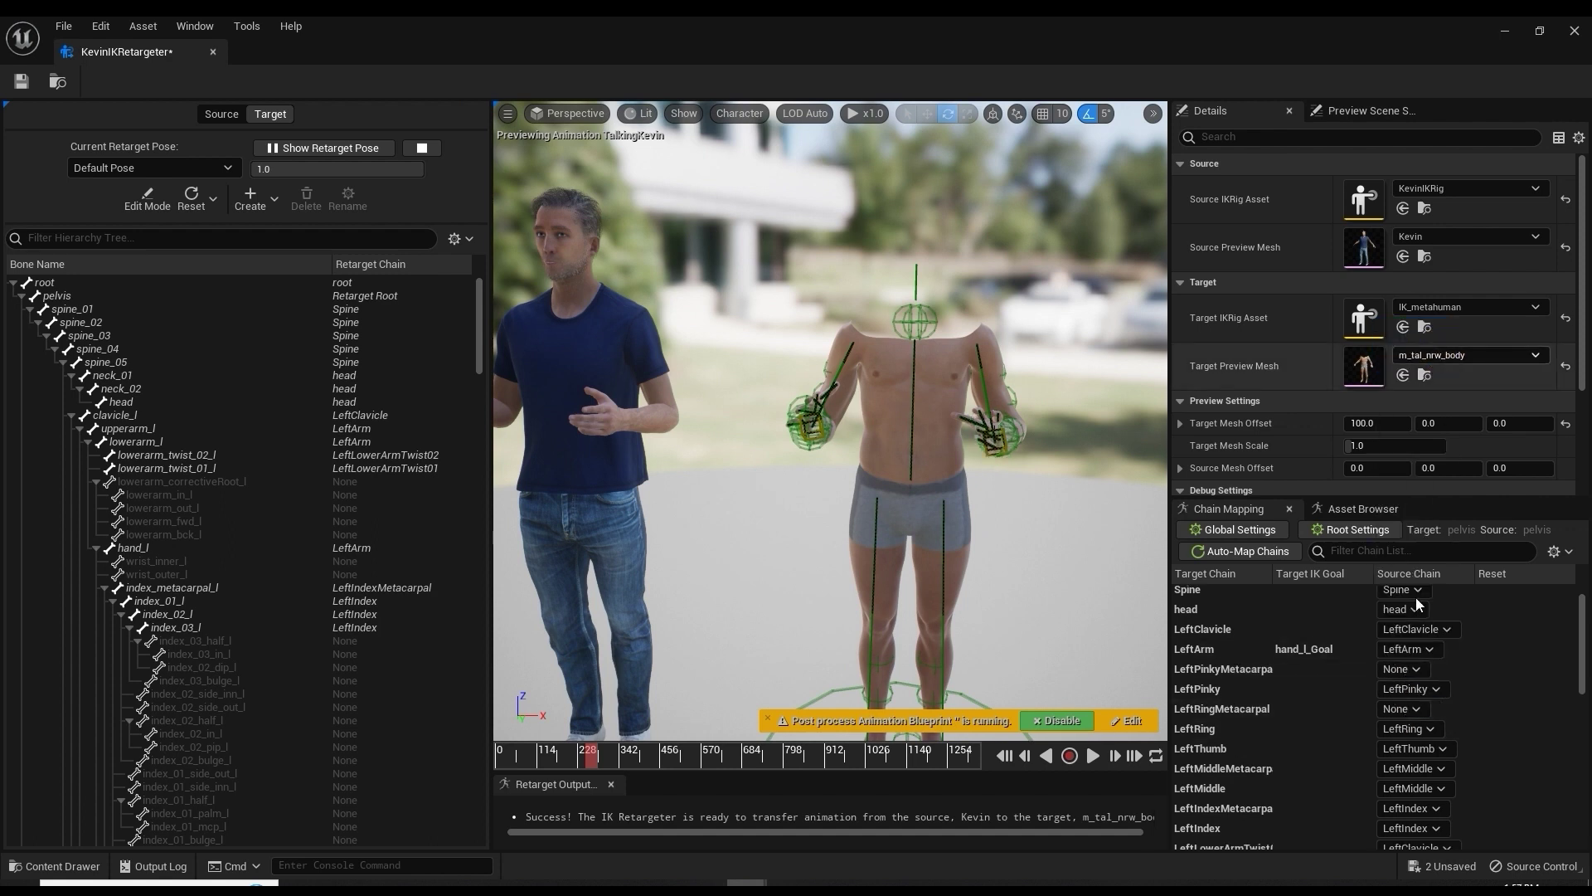
click(1406, 359)
scroll(1251, 690, down, 2)
click(1410, 715)
click(1396, 380)
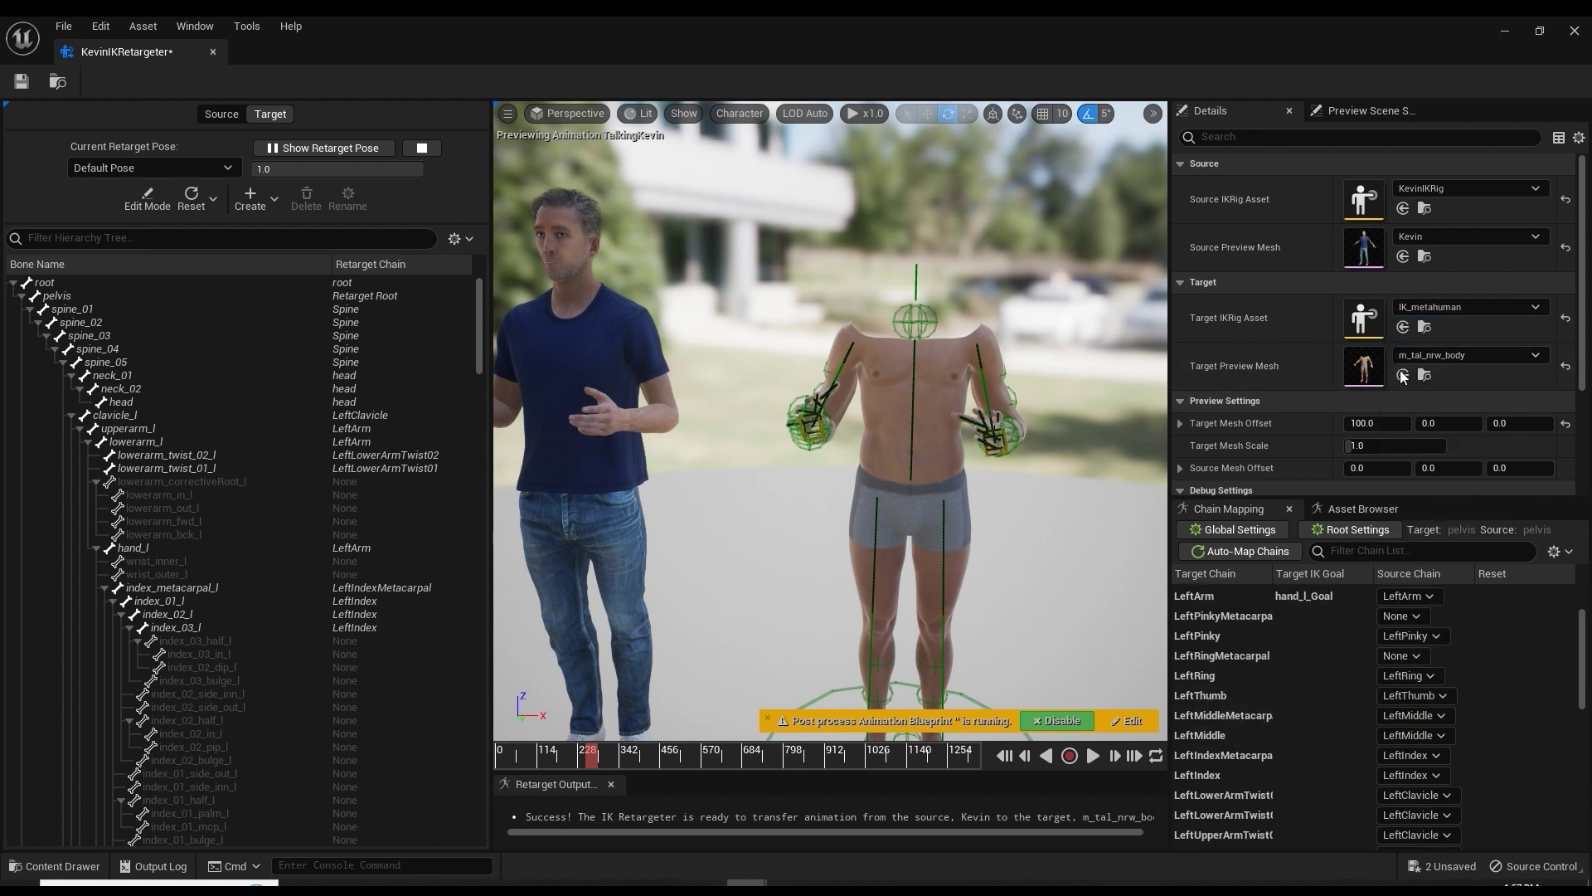
scroll(1431, 743, down, 1)
click(1436, 733)
click(1395, 379)
scroll(1376, 730, down, 2)
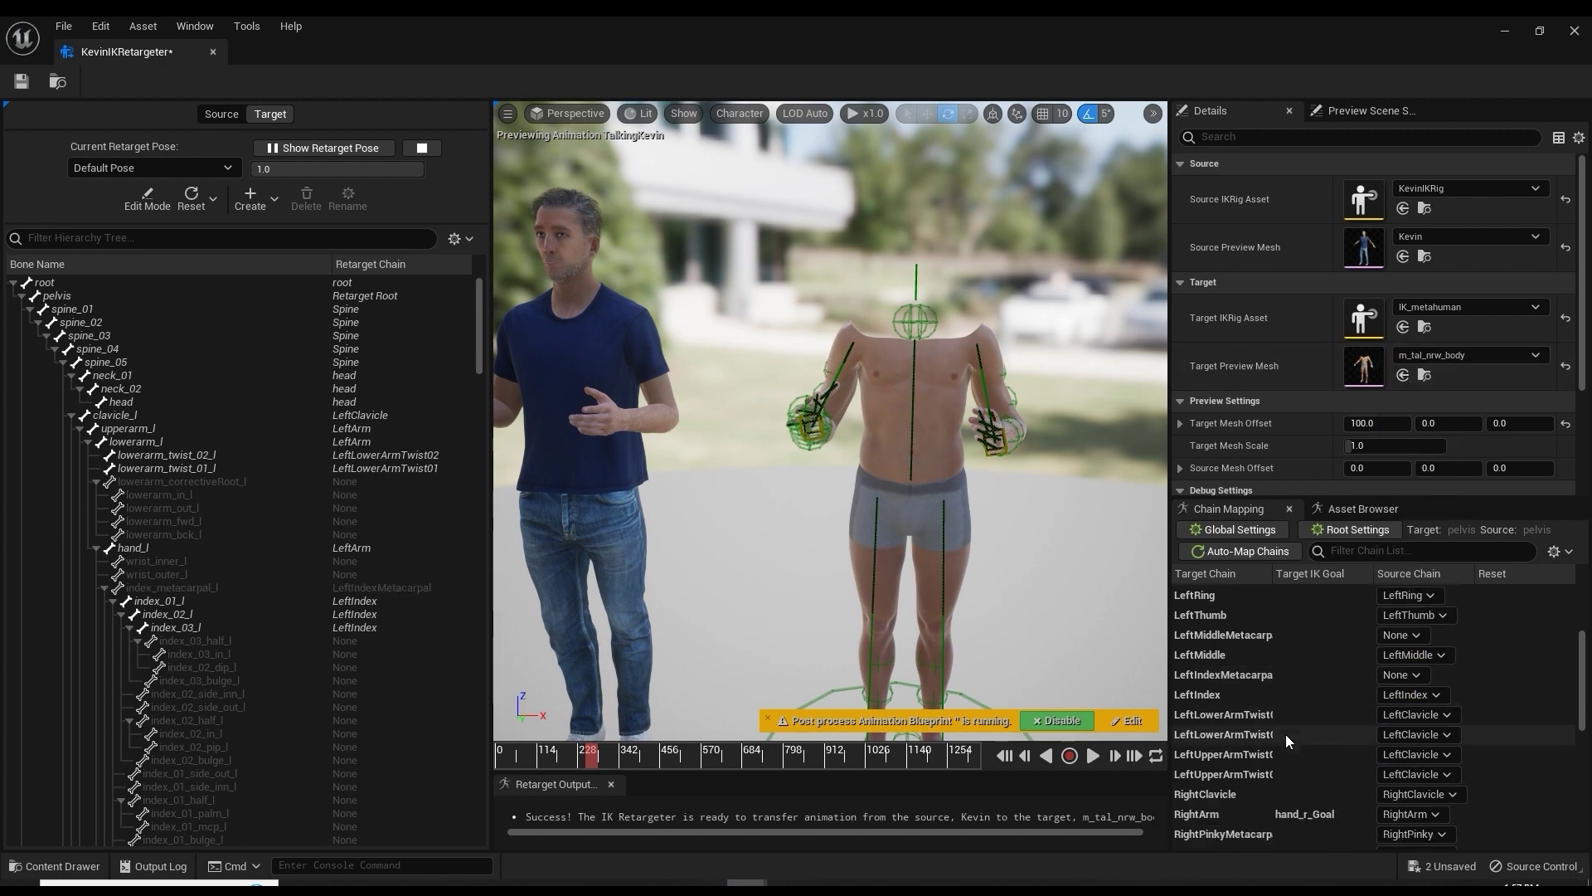
Set the left lower- and upper-arm twist 01/02 source chains to None.
click(1410, 714)
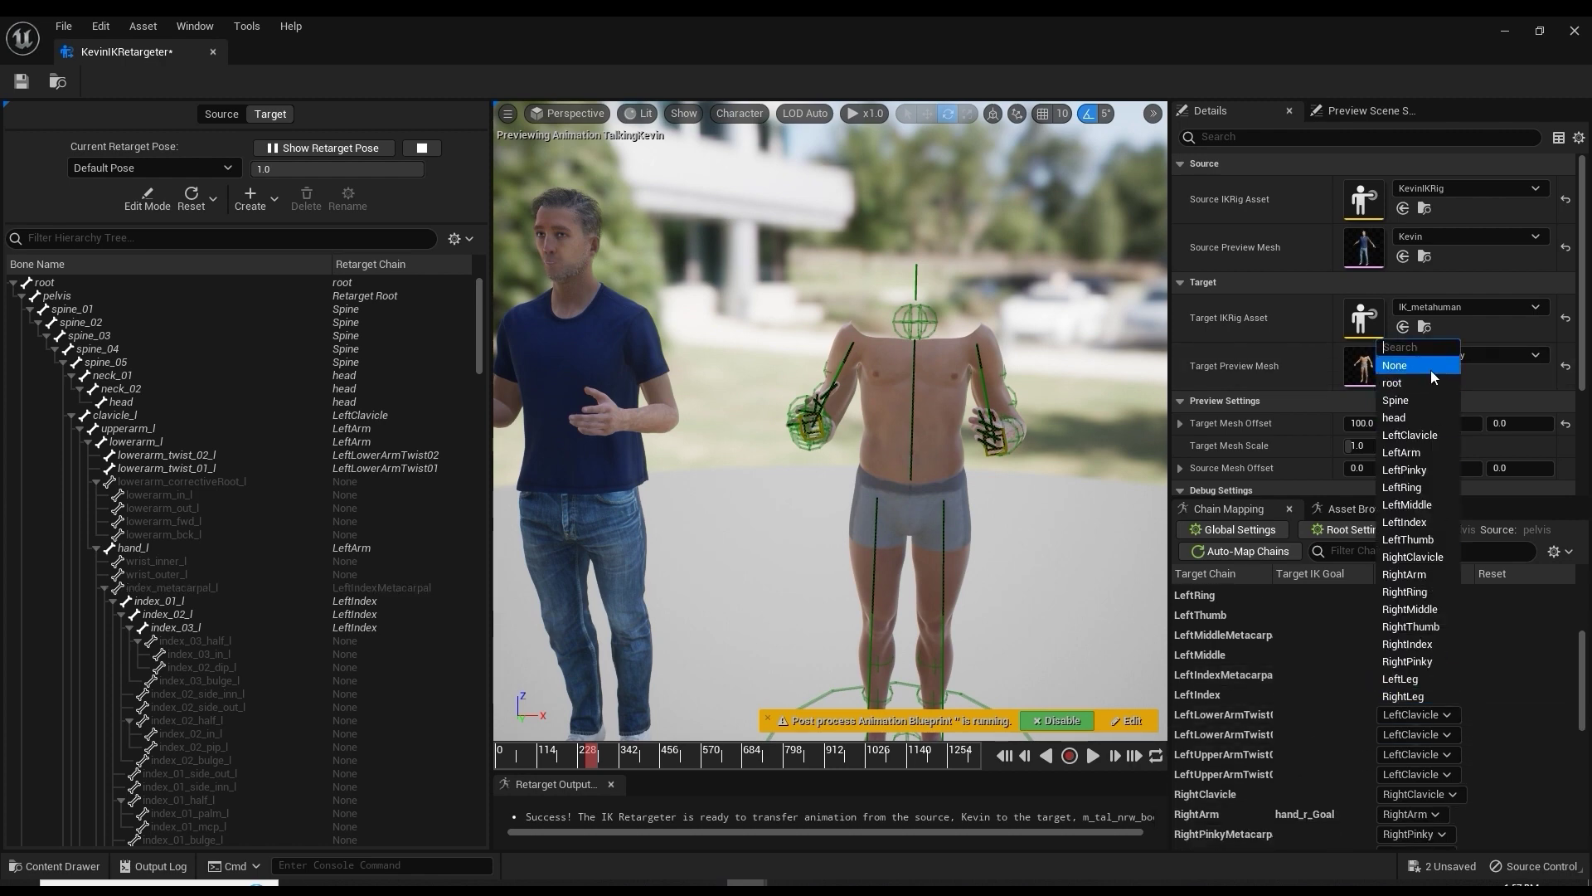
click(1401, 379)
click(1414, 734)
click(1408, 385)
click(1414, 754)
click(1398, 415)
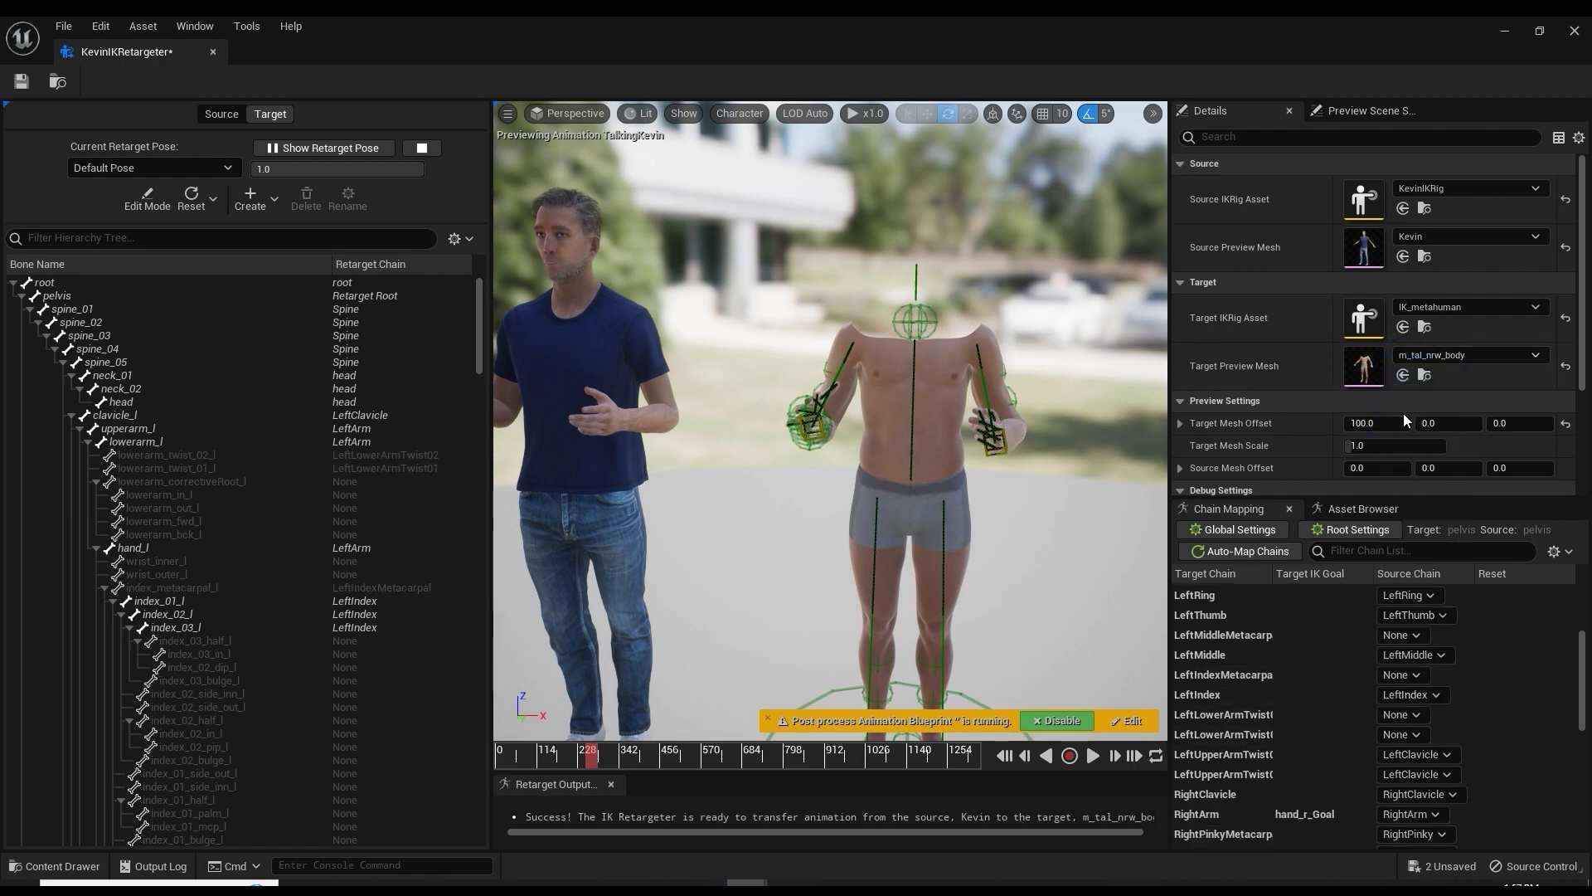
click(1414, 774)
click(1398, 414)
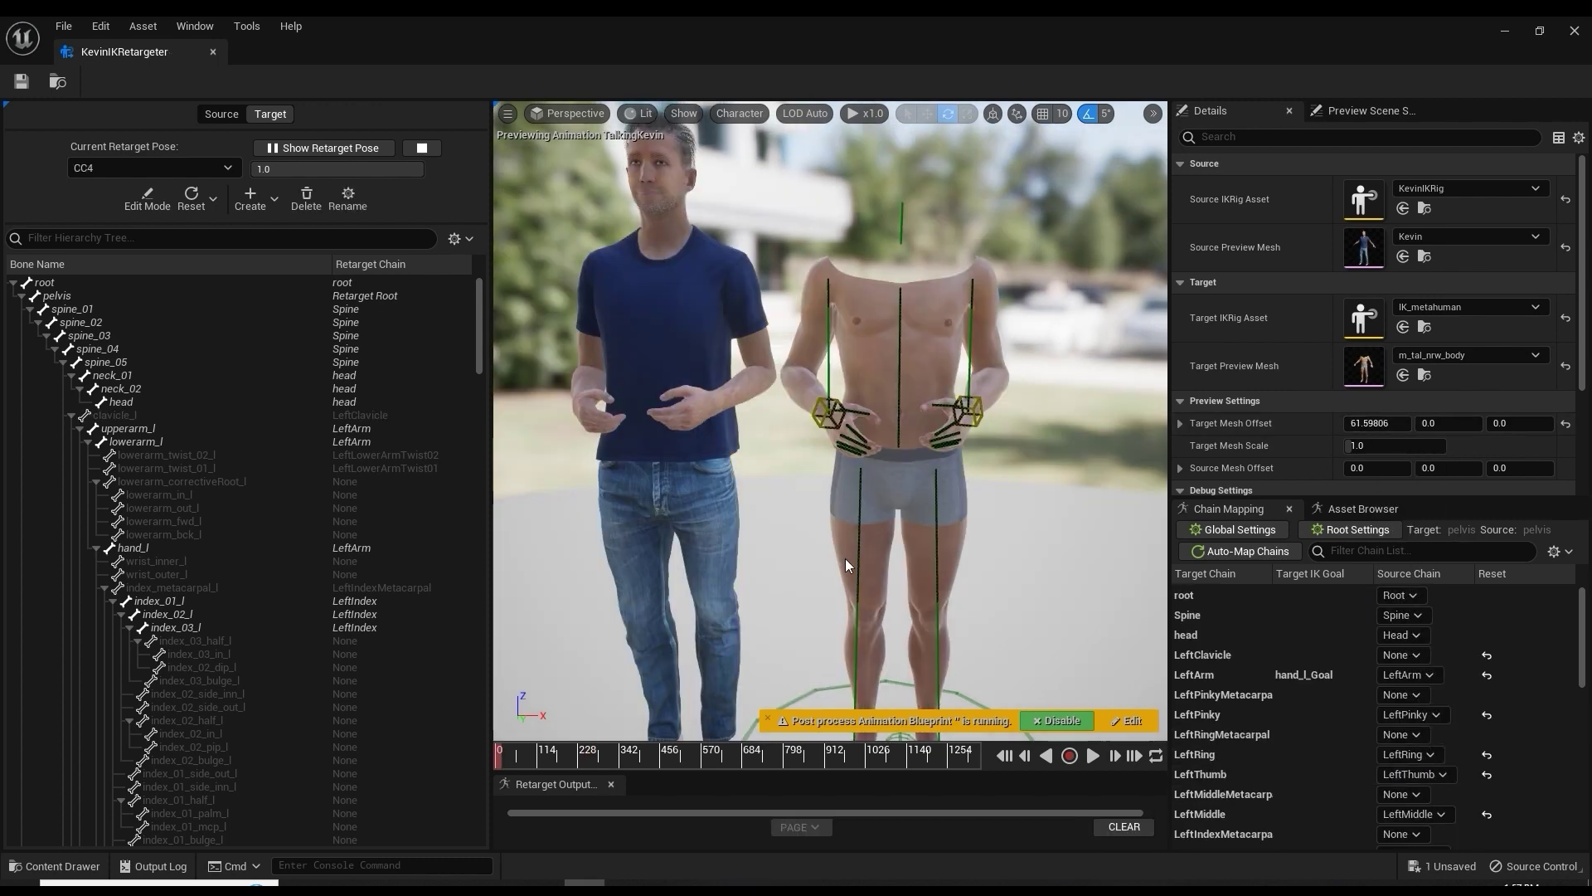
Play the TalkingKevin retarget preview and pull the camera back so Kevin and the MetaHuman are both in frame.
drag(813, 534, 767, 526)
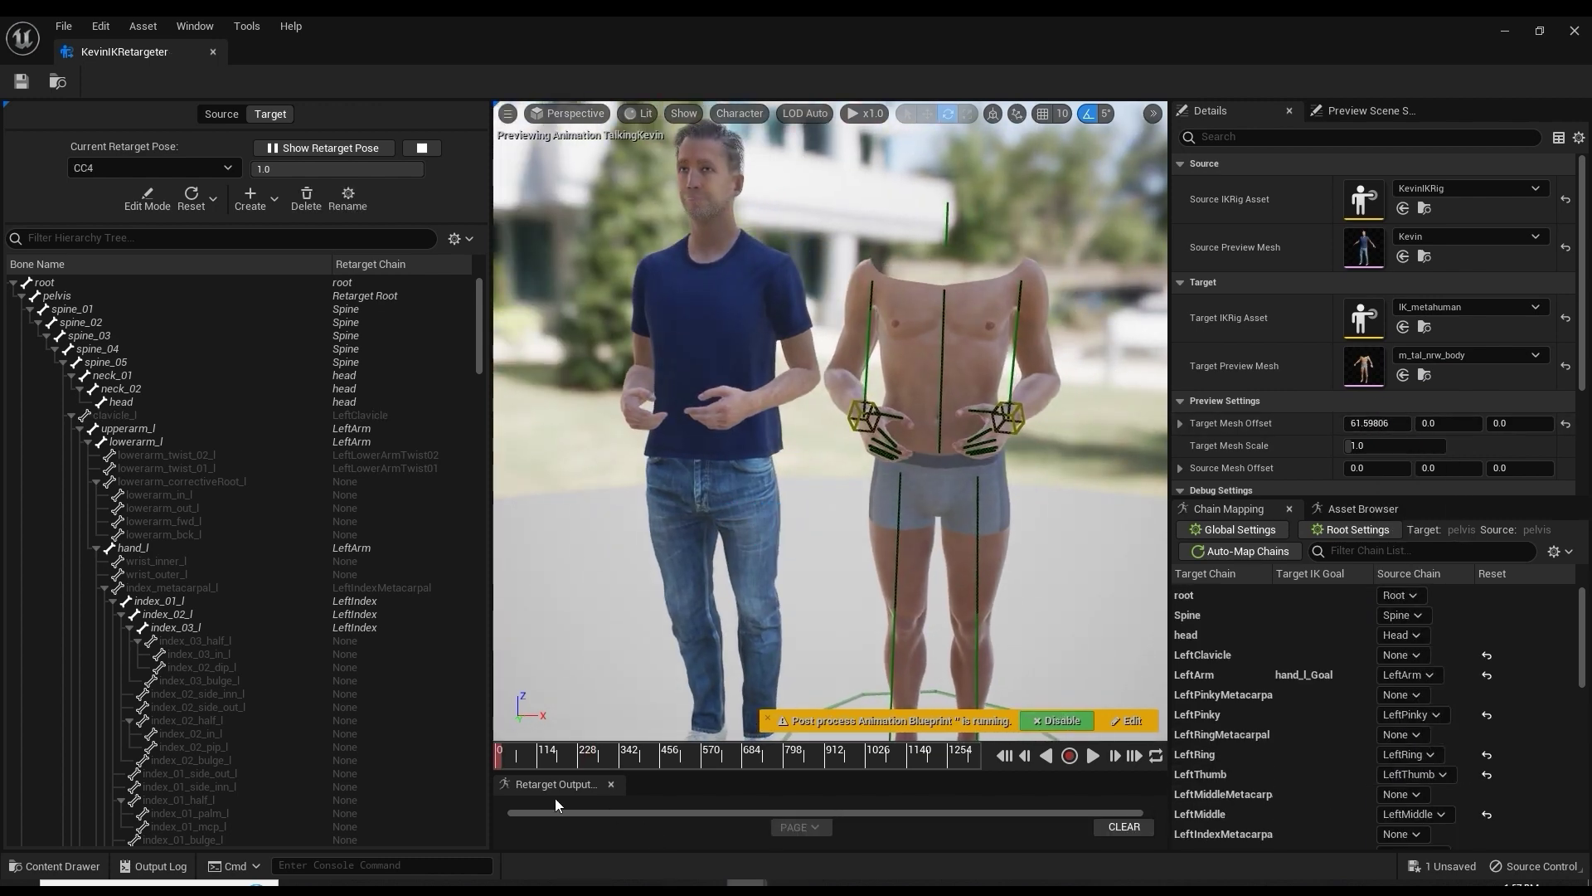
scroll(1269, 646, down, 3)
drag(1581, 656, 1584, 591)
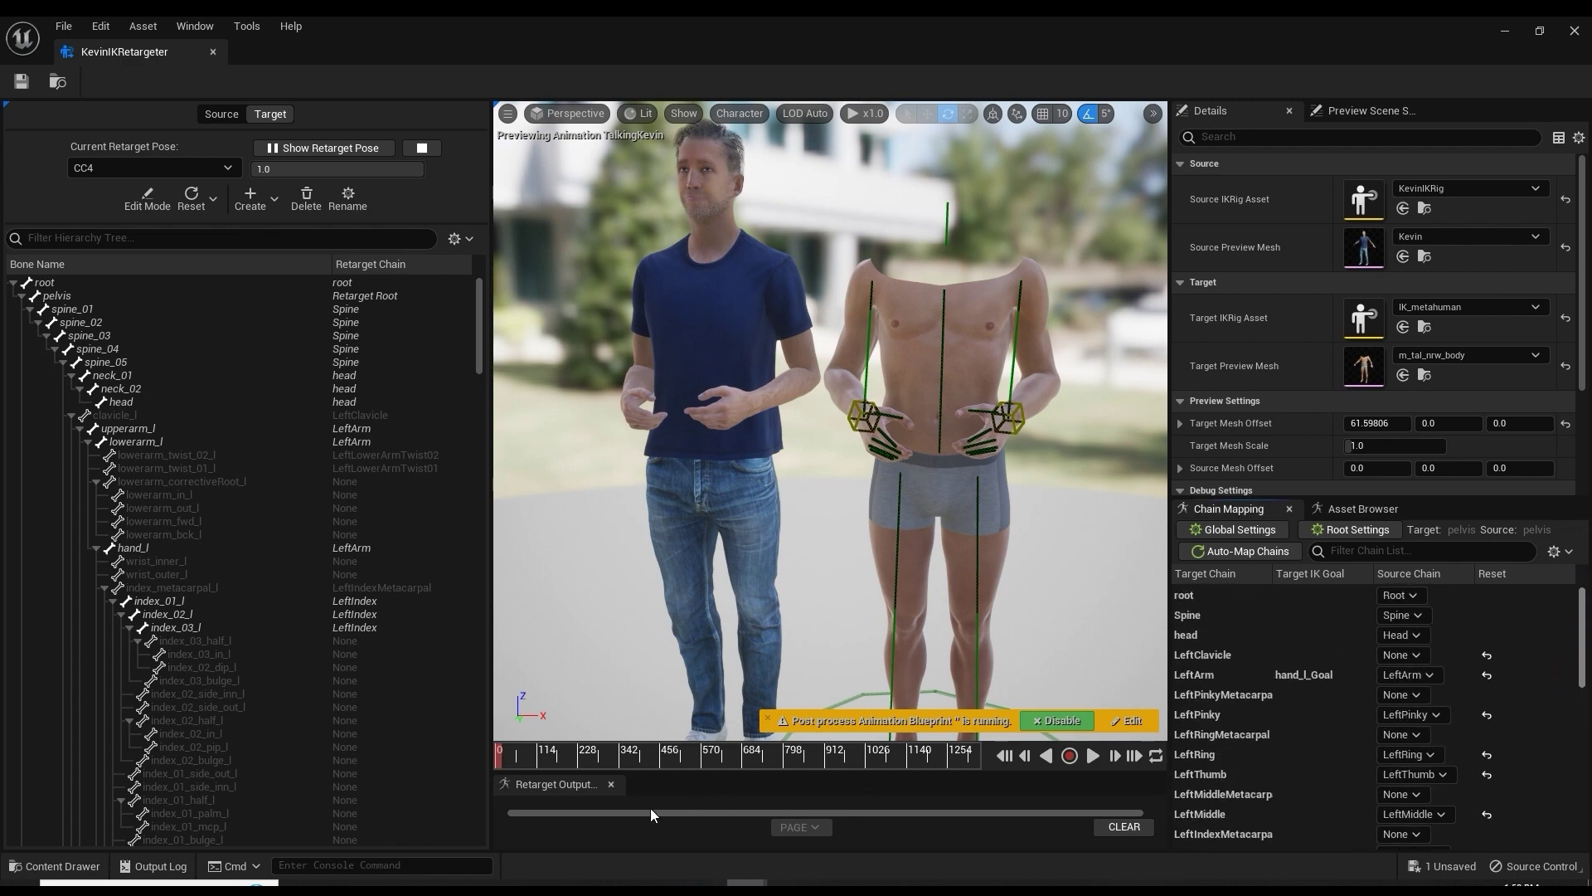
click(1093, 756)
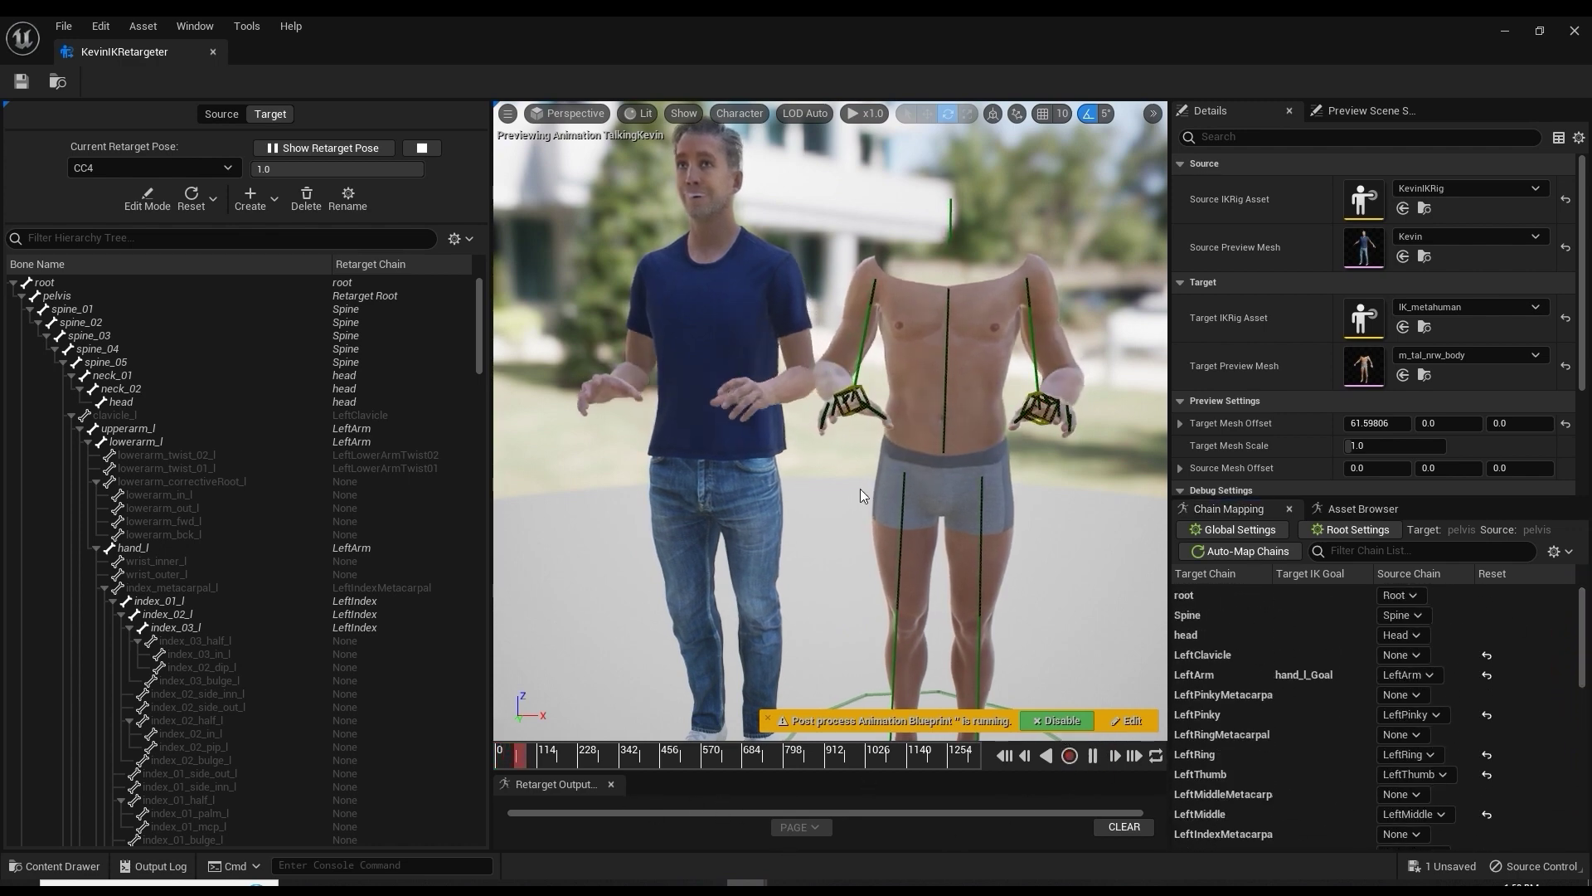
drag(976, 498, 946, 544)
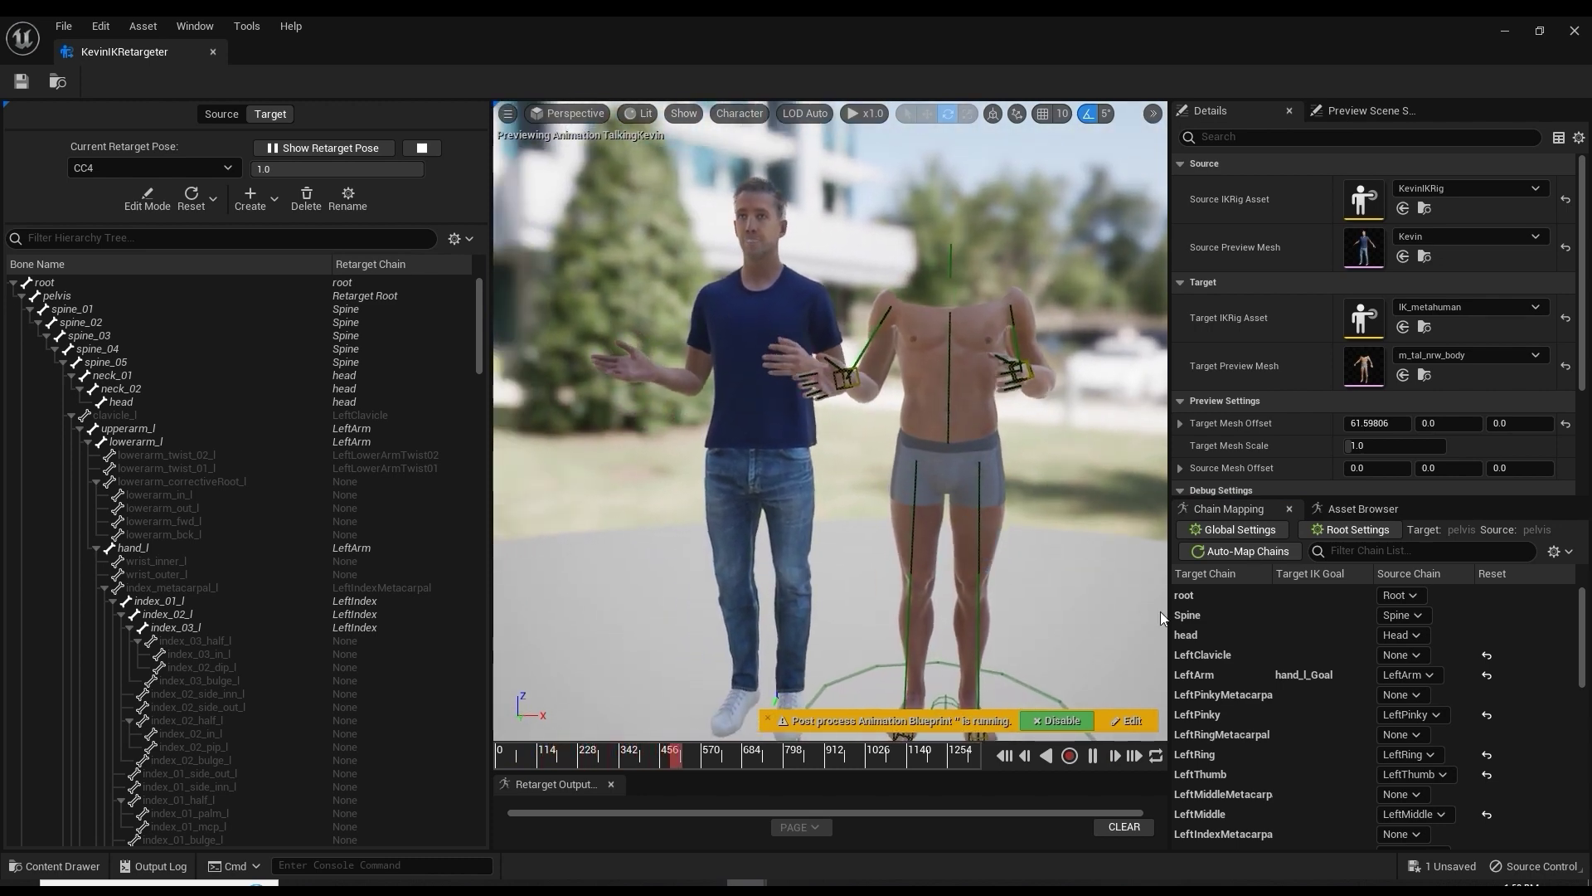
Export the selected TalkingKevin animation to the MHMotions folder with the suffix _mhmotion.
click(1363, 509)
mouse_move(1265, 620)
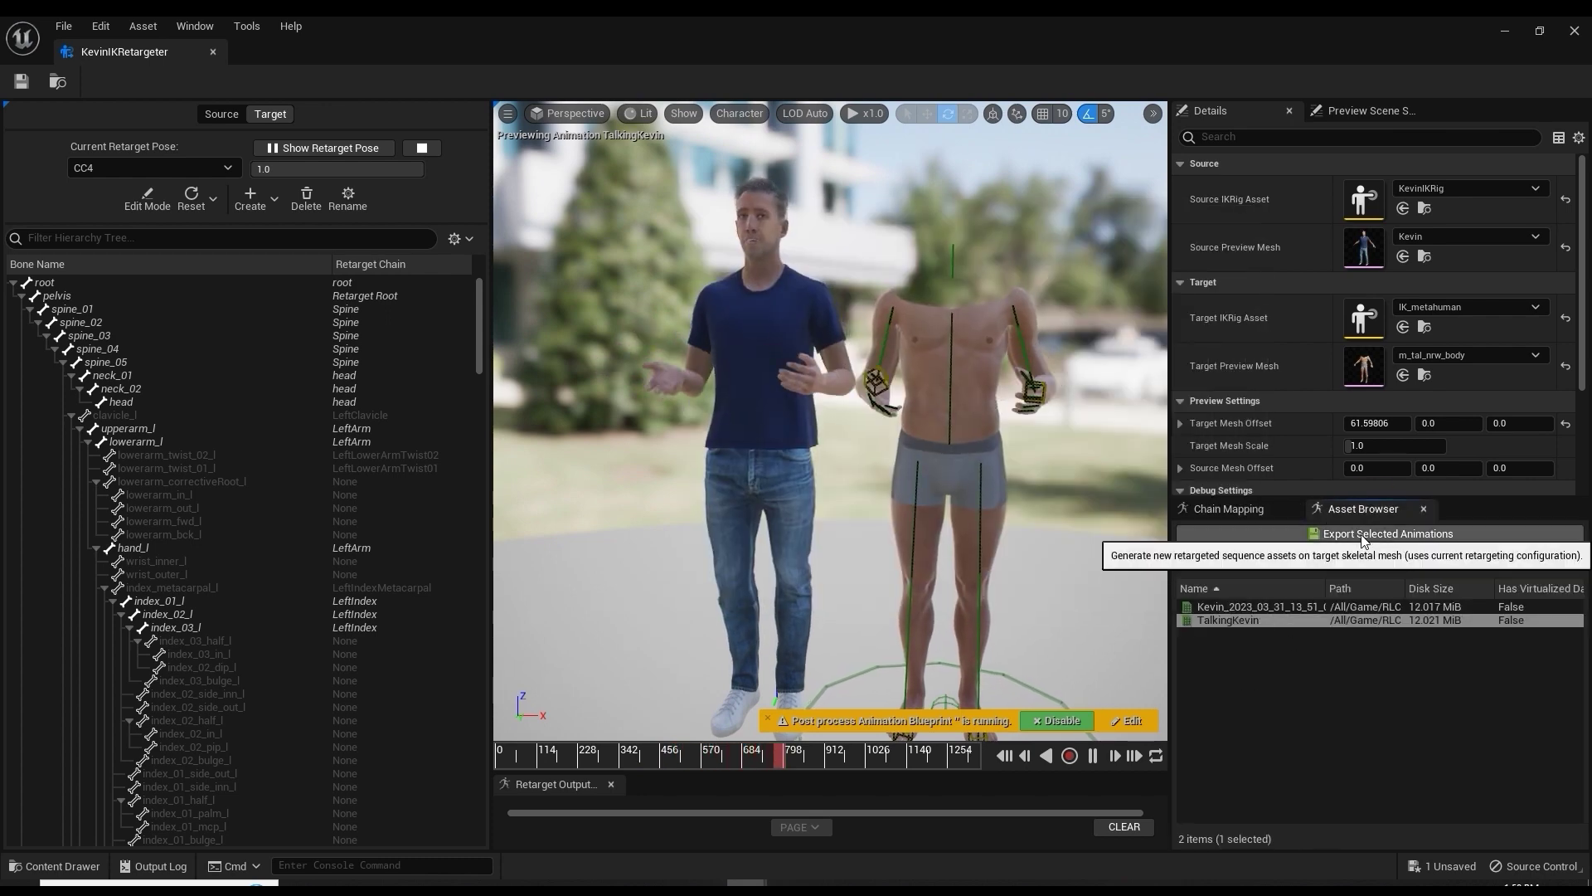
click(1269, 535)
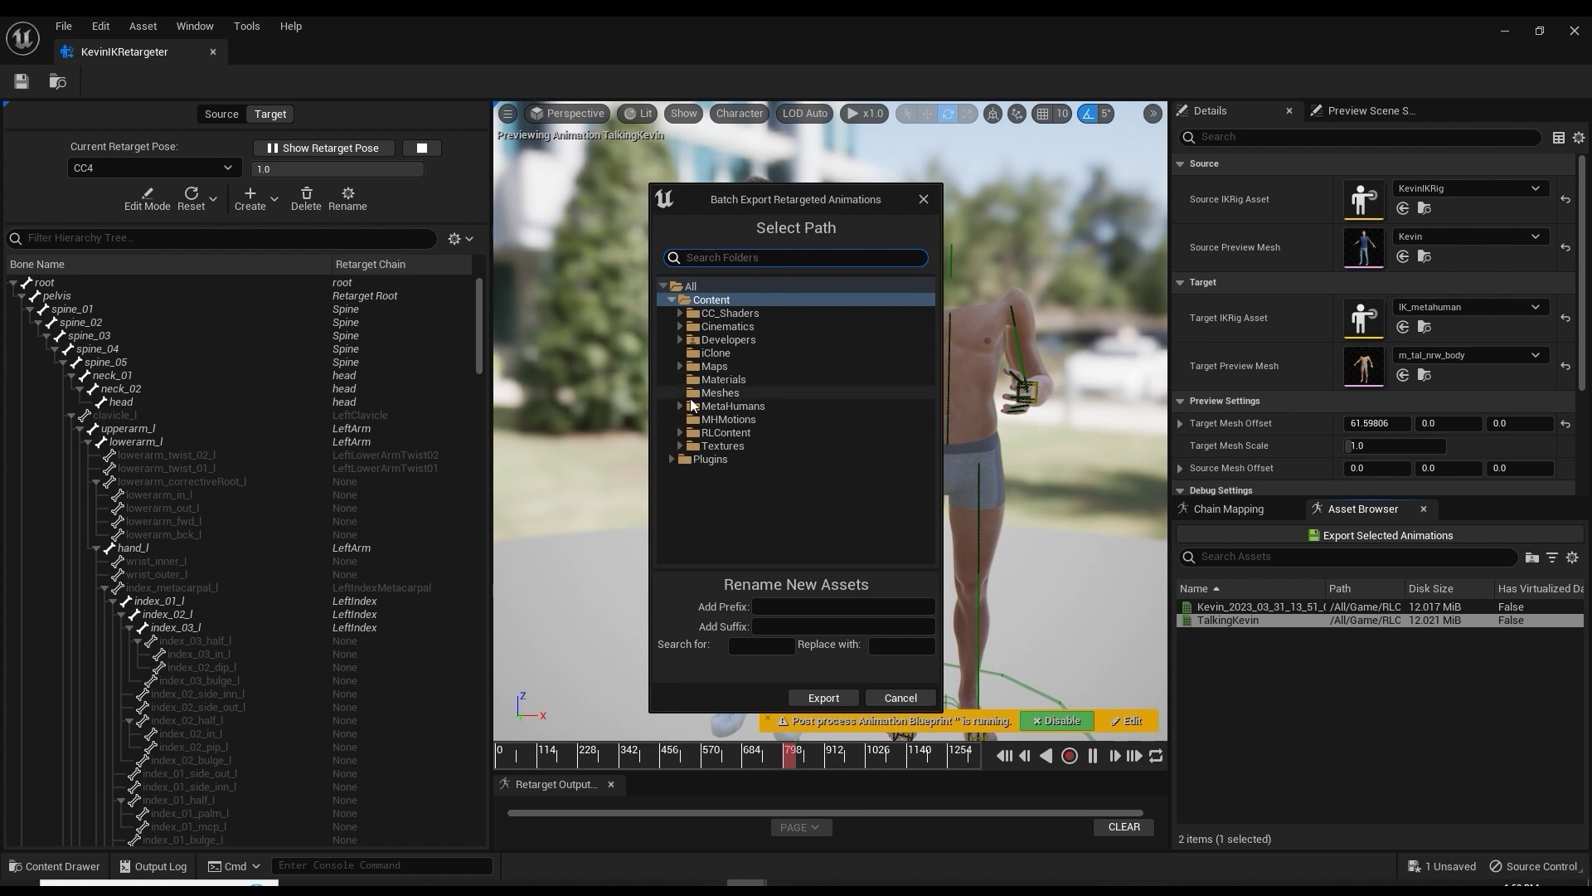
click(730, 420)
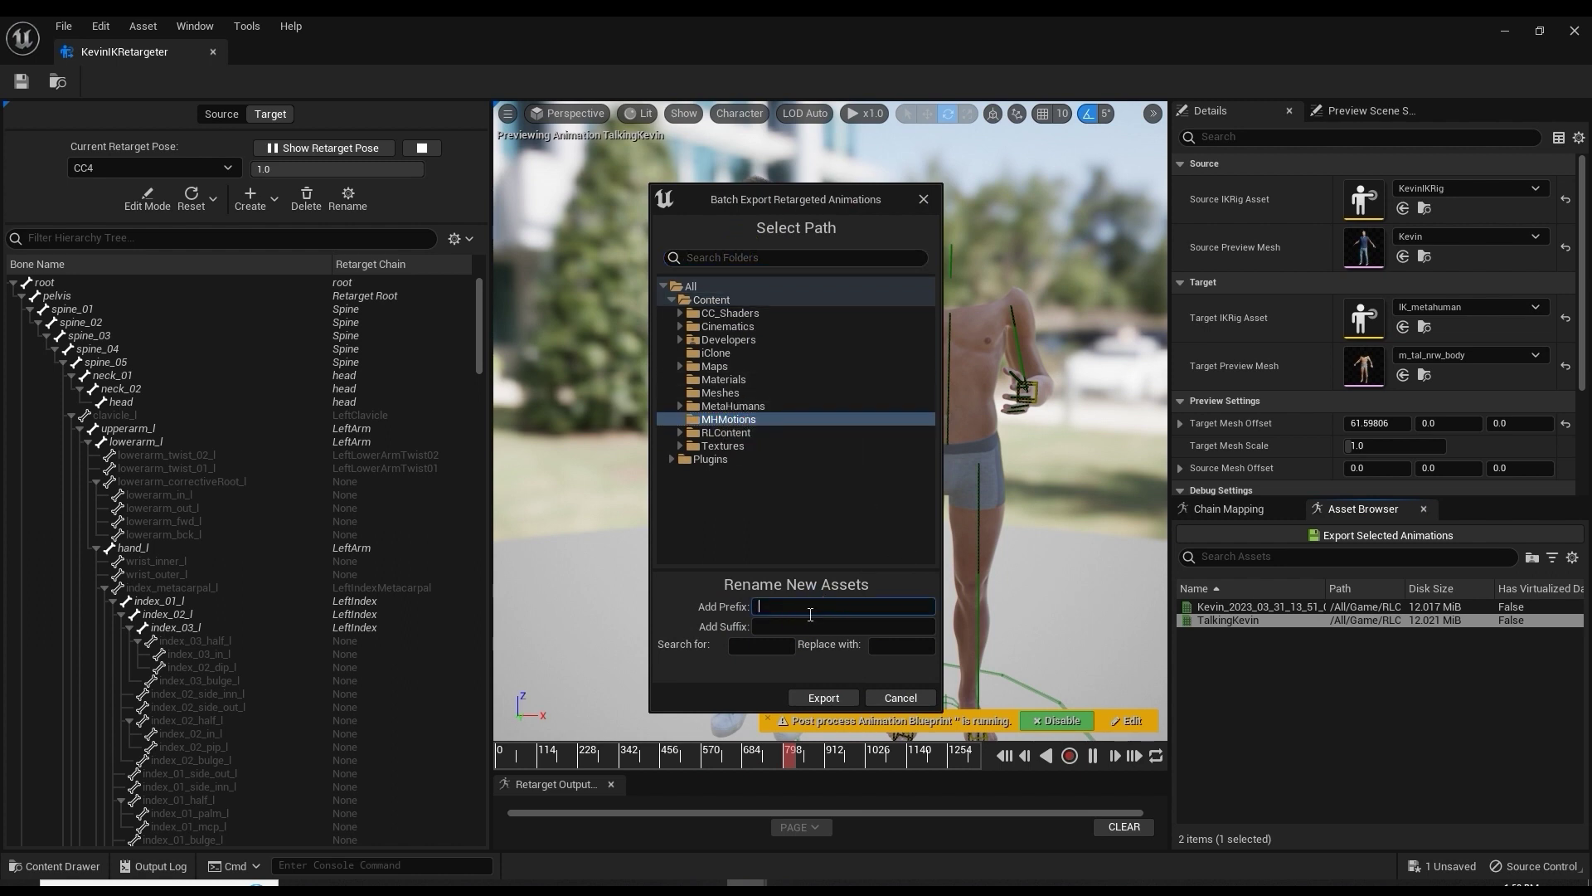
text(_mhmotion)
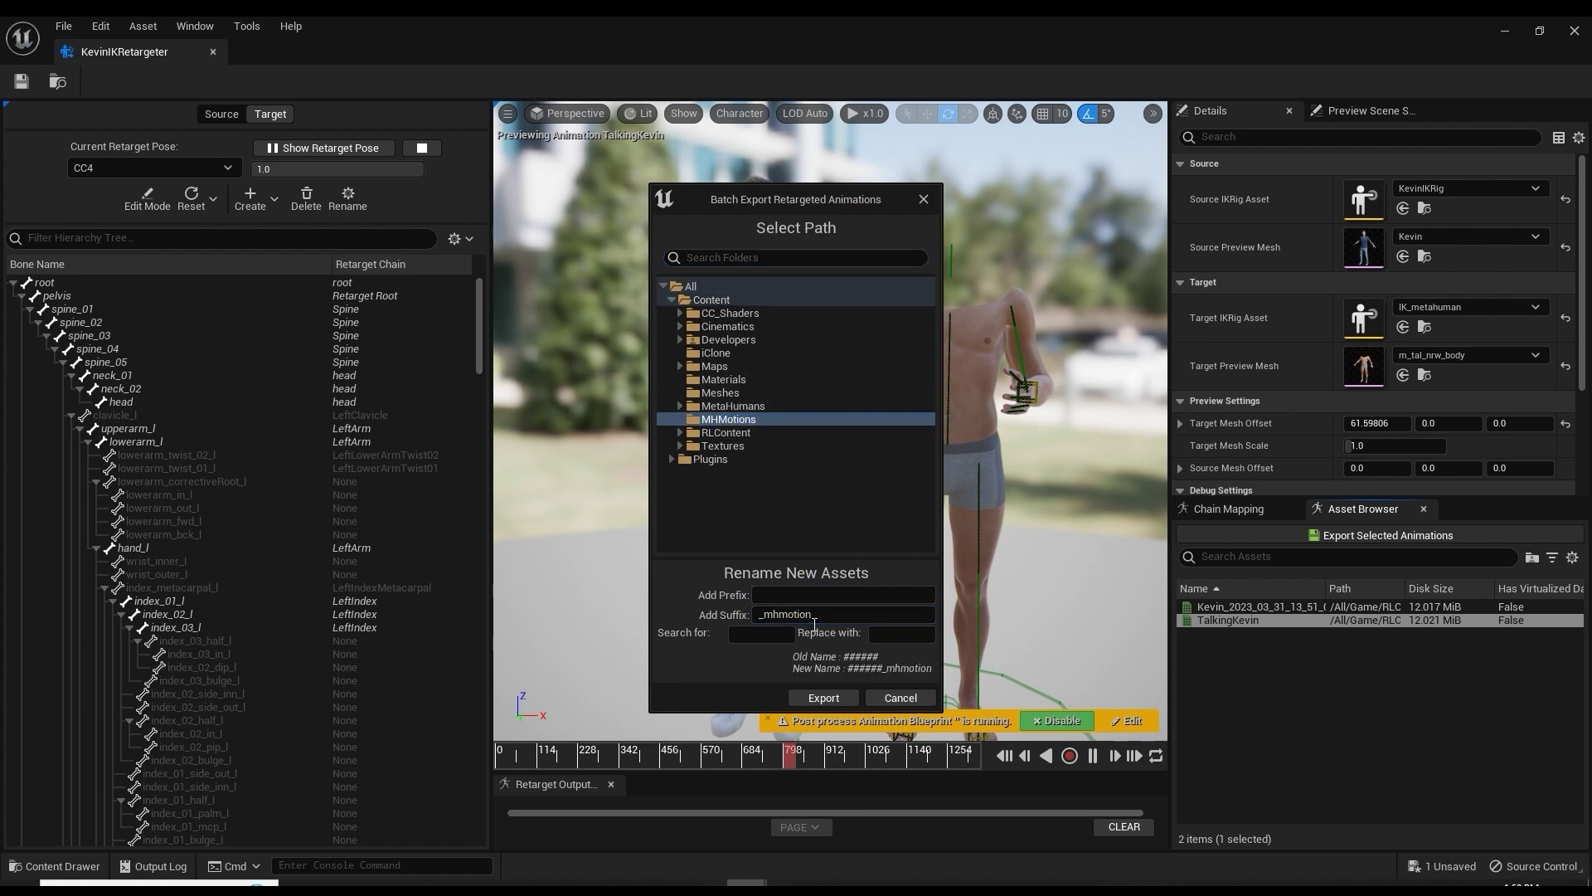
click(803, 697)
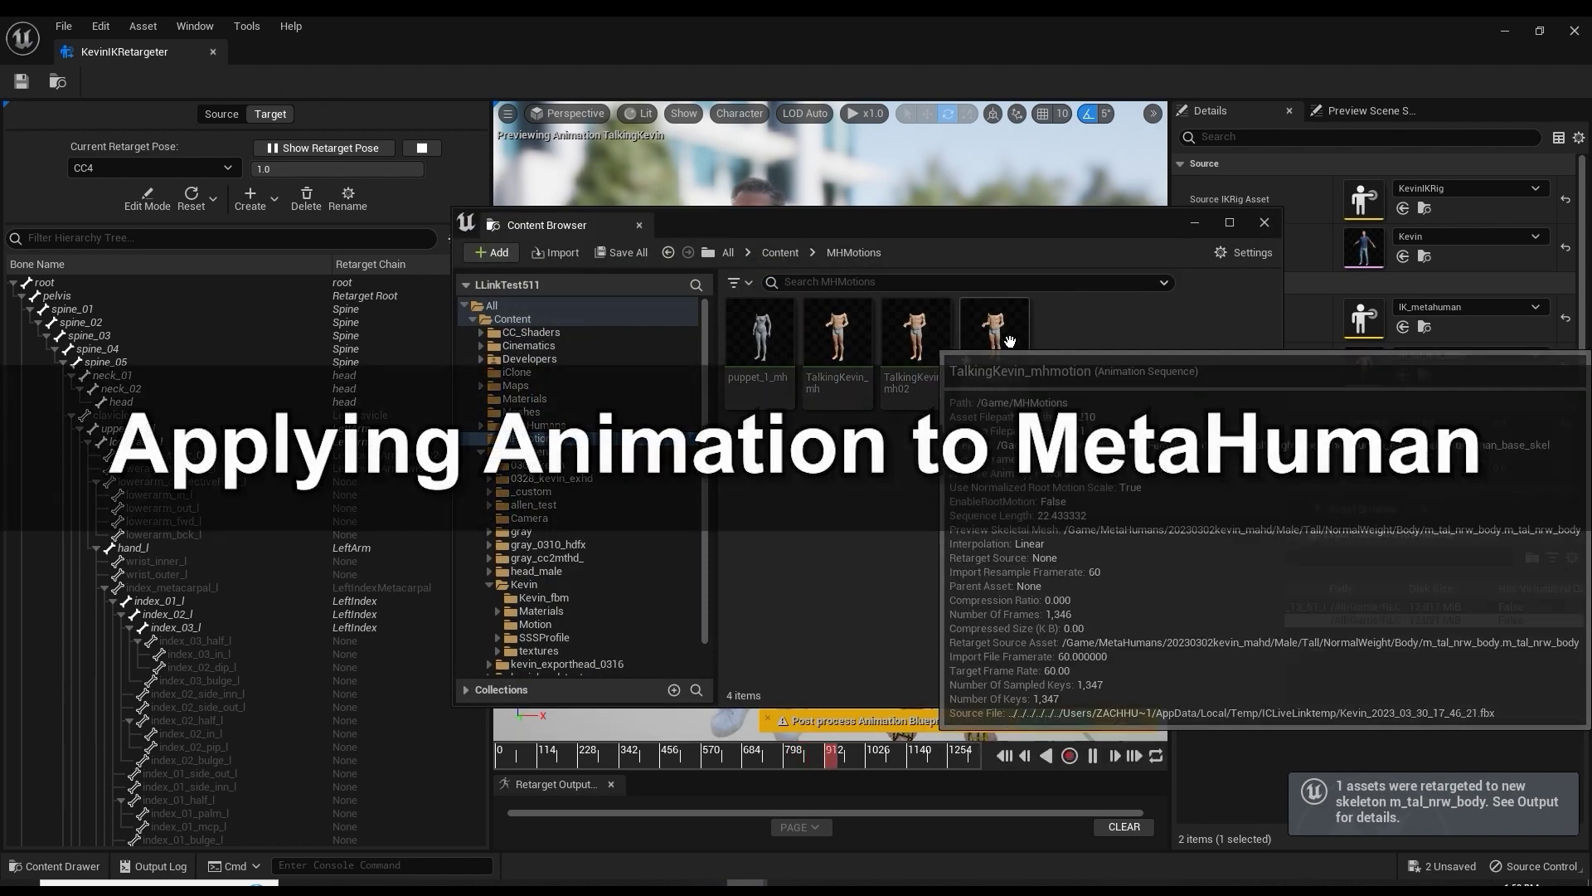
Return to the level editor, select the Kevin MetaHuman, and browse Kevin's content folder.
click(1401, 28)
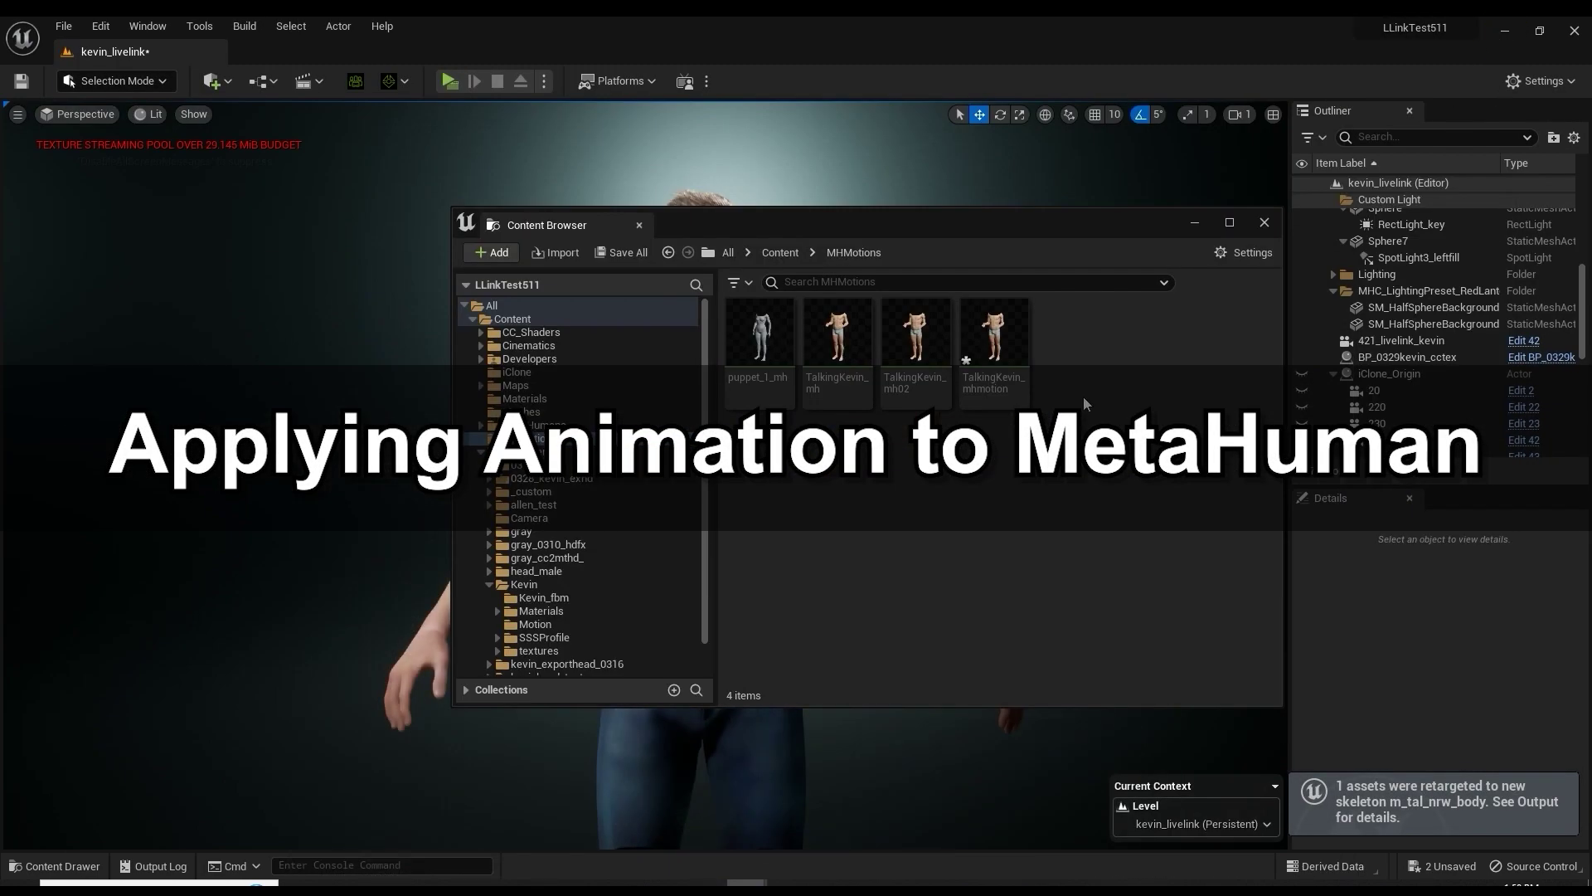
click(730, 462)
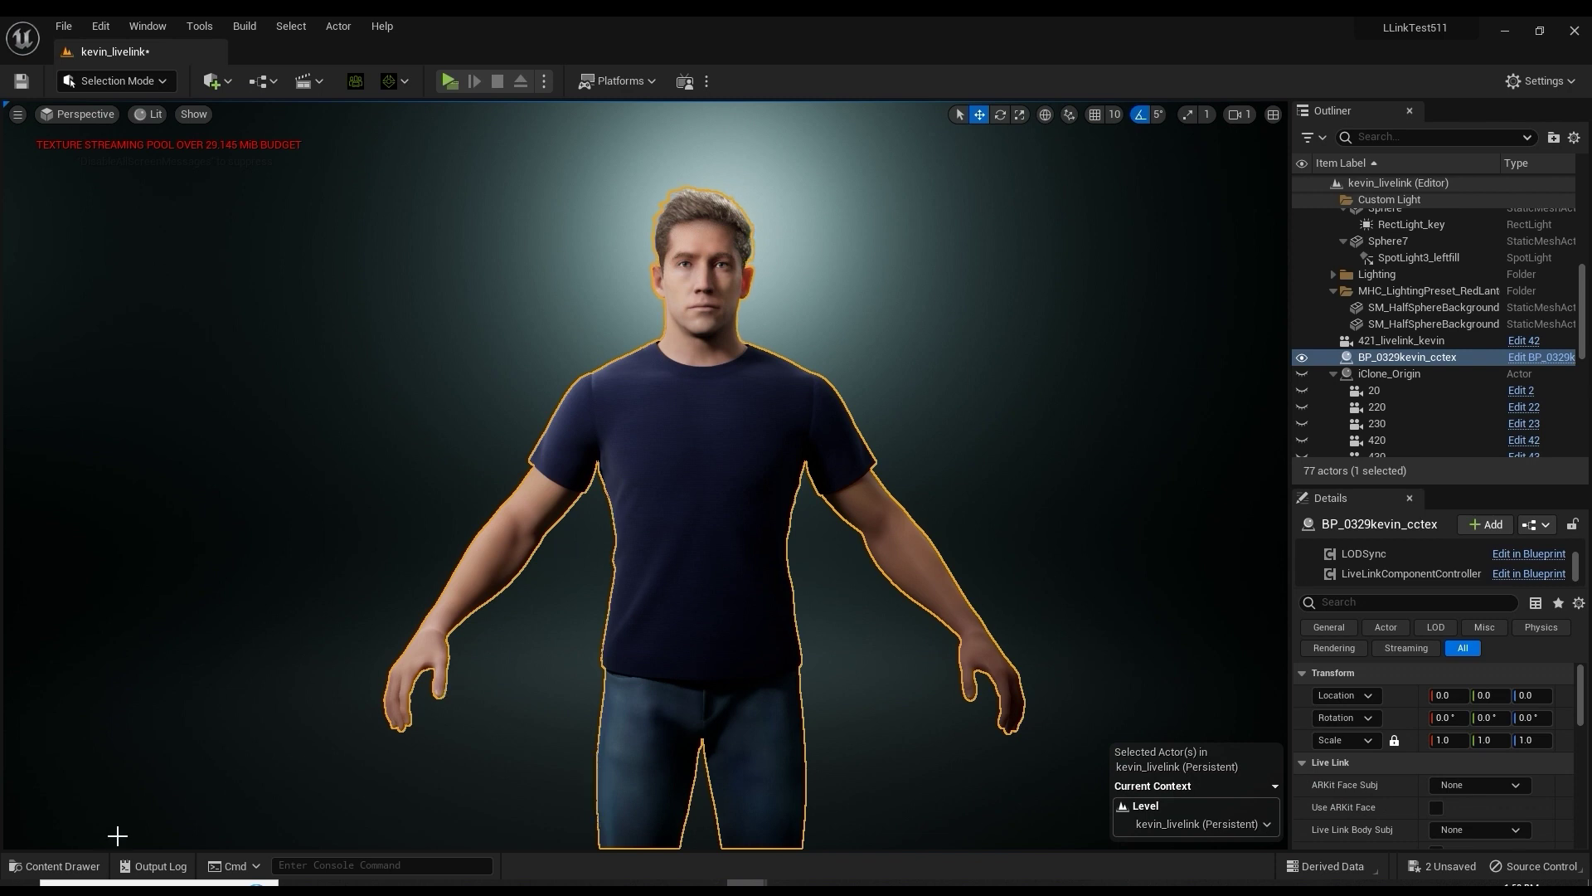
click(55, 865)
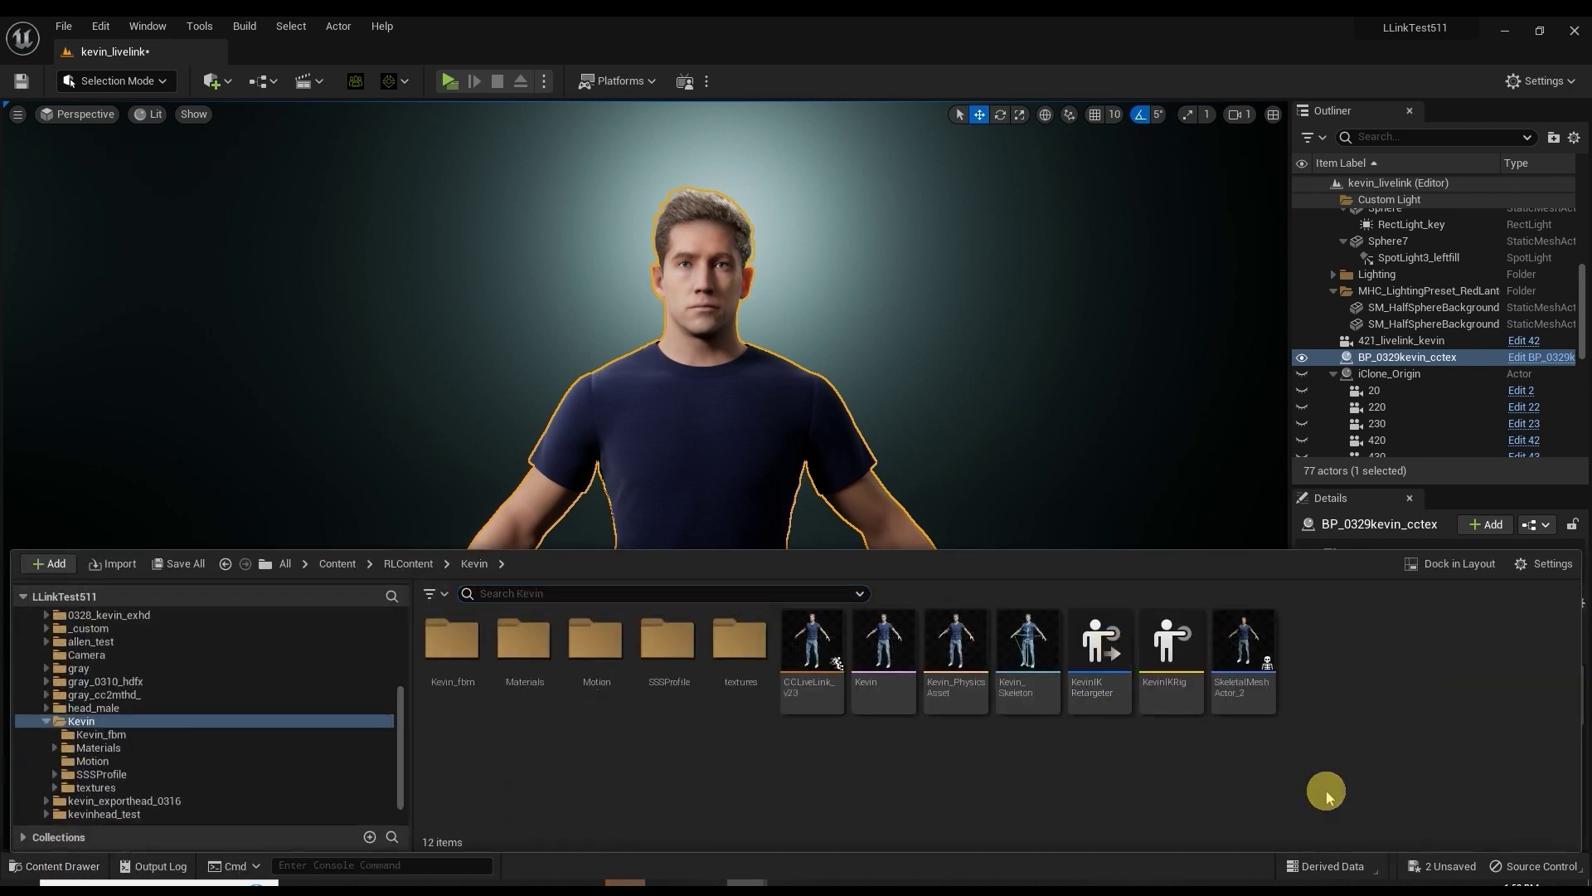
Create a Level Sequence named Kevin_Retarget in the Kevin folder.
right_click(1327, 796)
mouse_move(1460, 445)
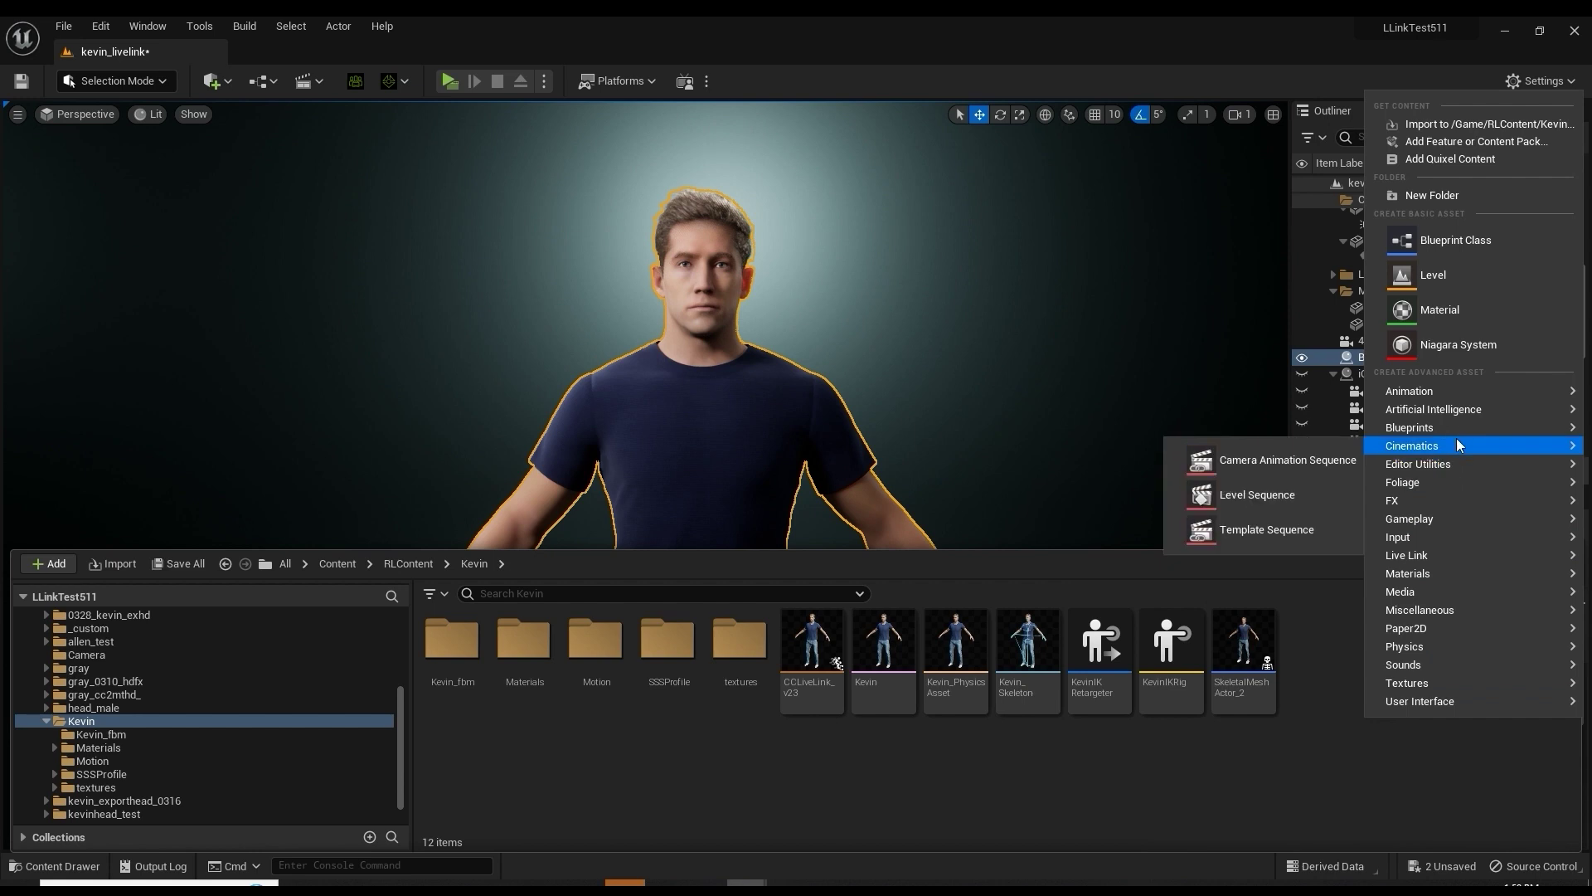
click(1258, 494)
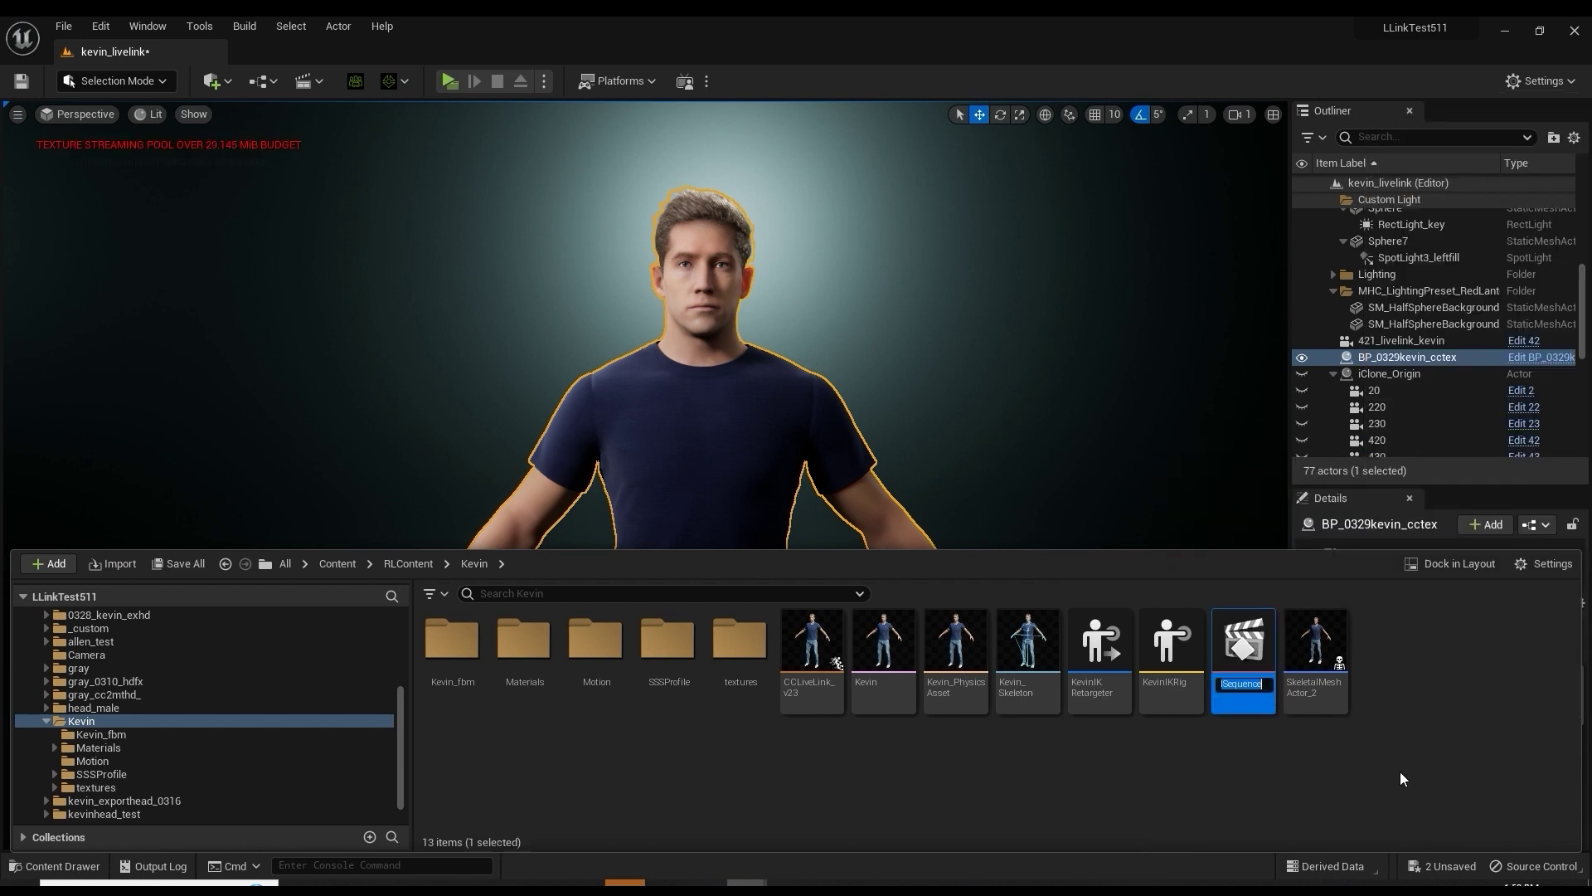
text(Kevin_Retarget)
key(Return)
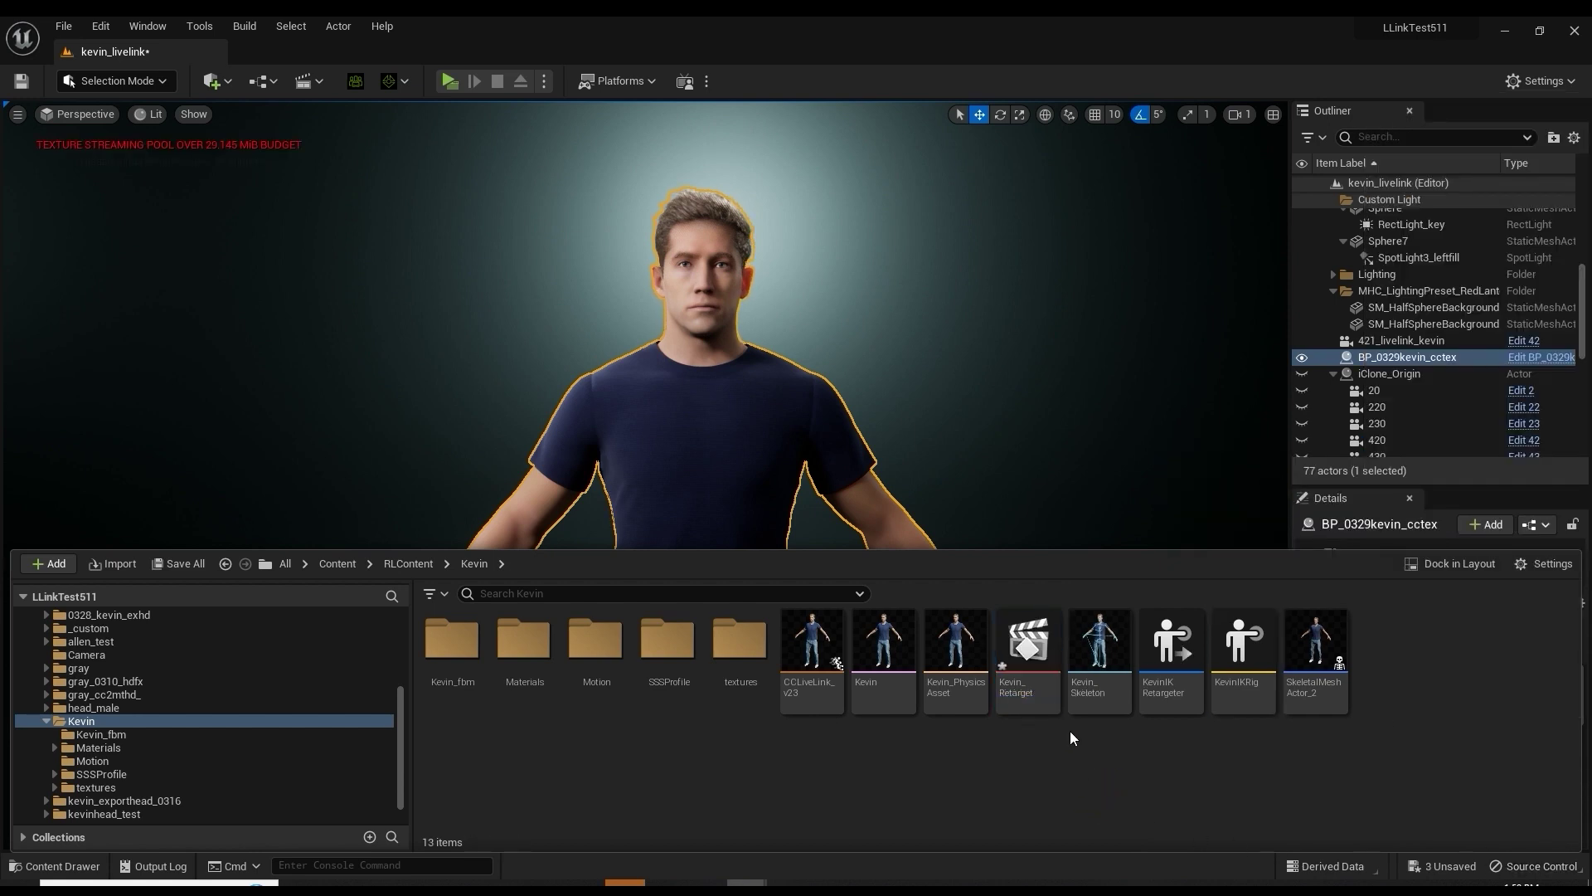
Open Kevin_Retarget in Sequencer and add the BP_0329kevin_cctex actor to it.
double_click(1016, 664)
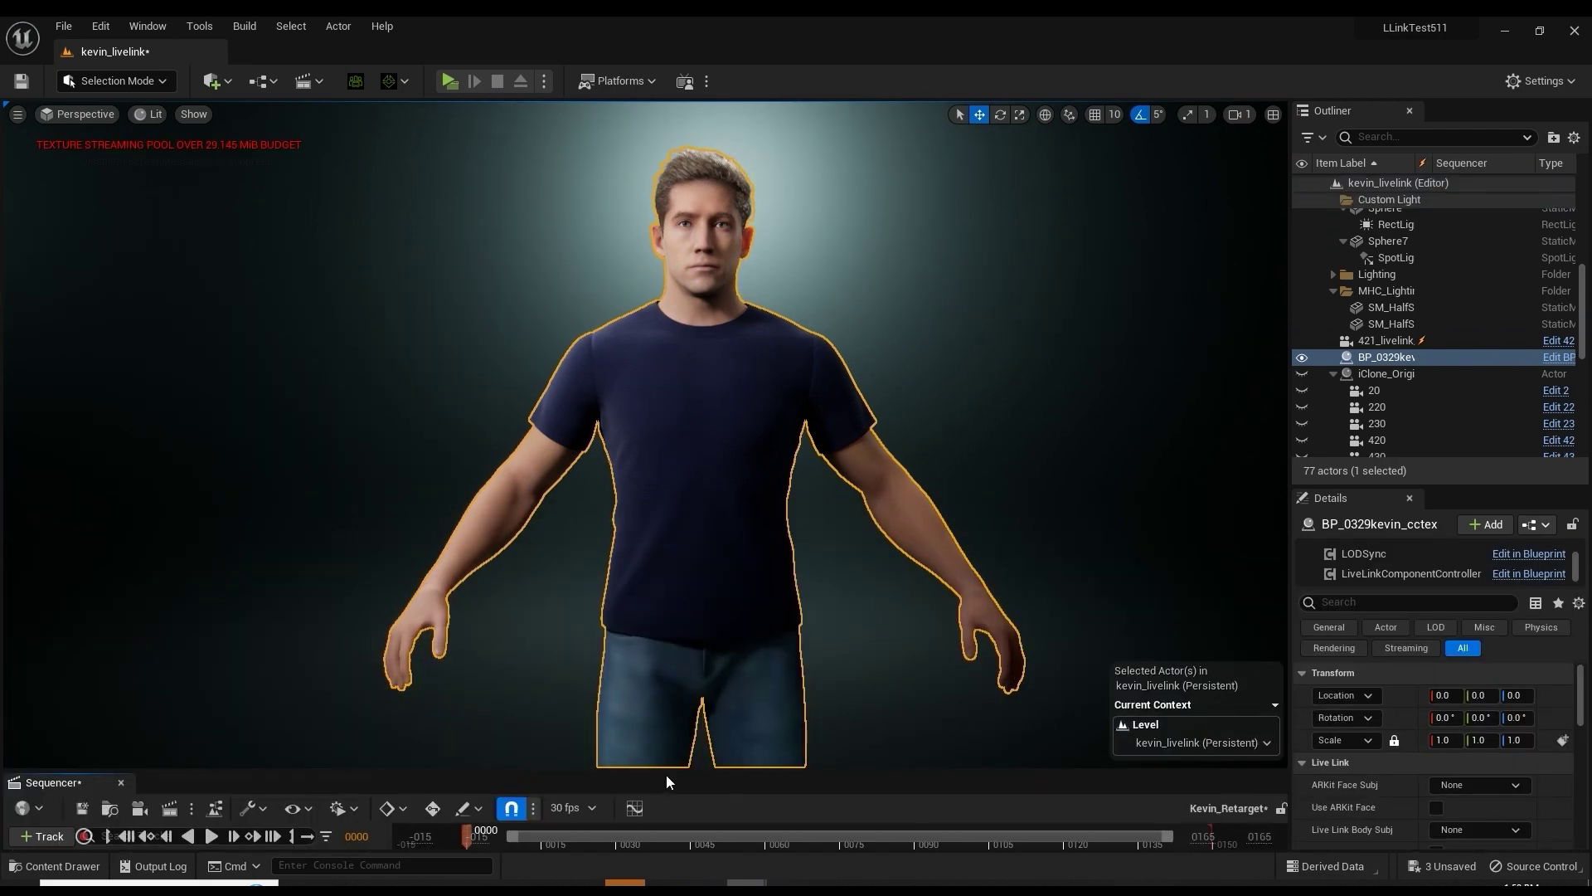
drag(682, 769, 705, 580)
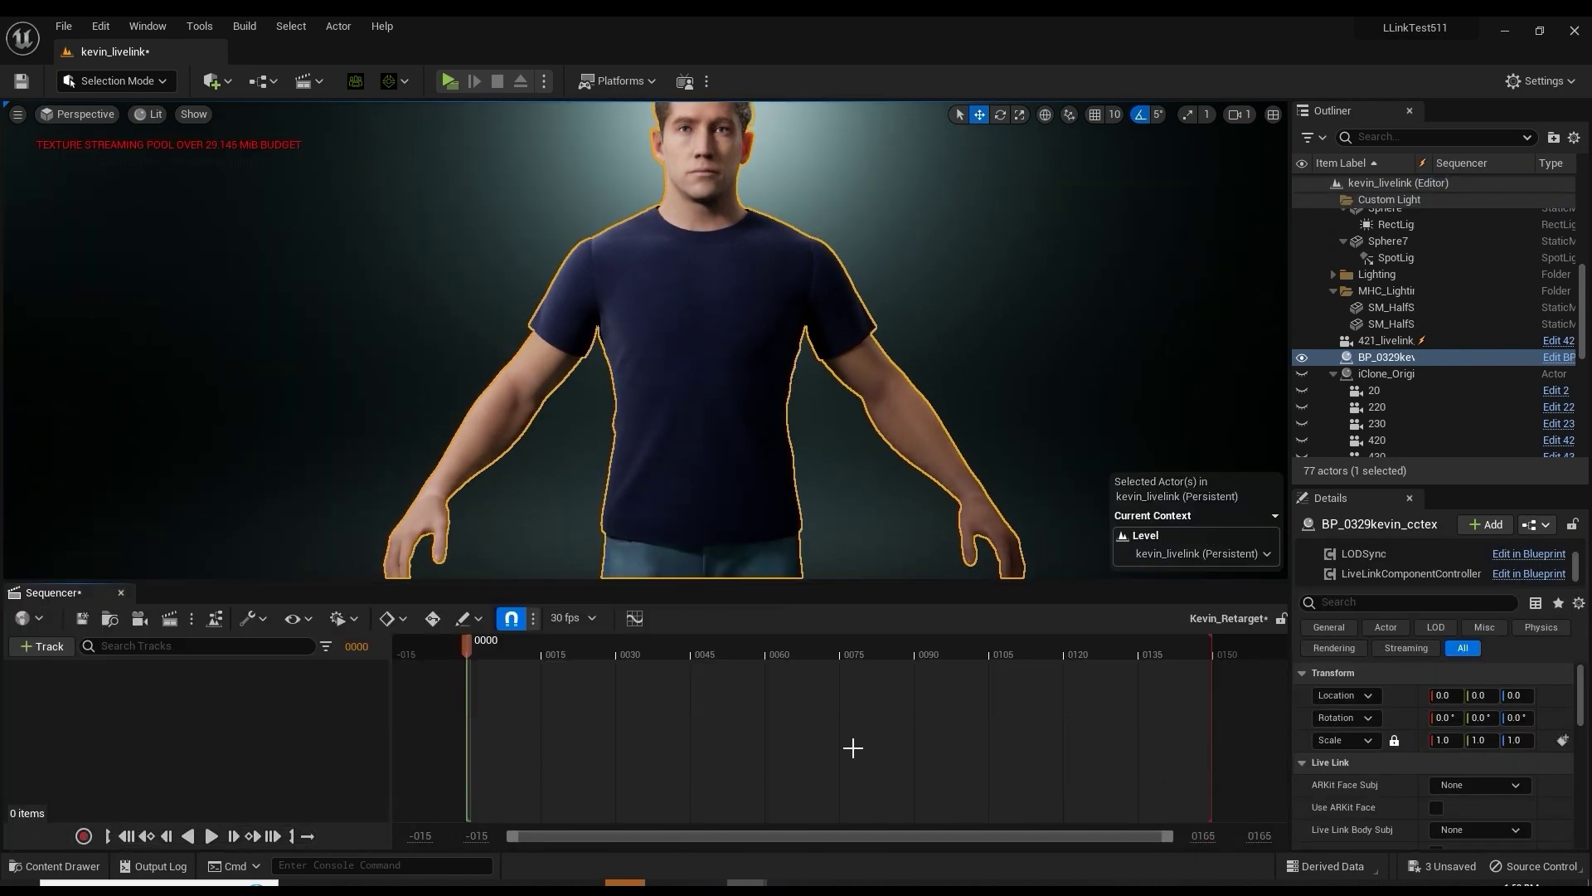
click(46, 646)
mouse_move(166, 358)
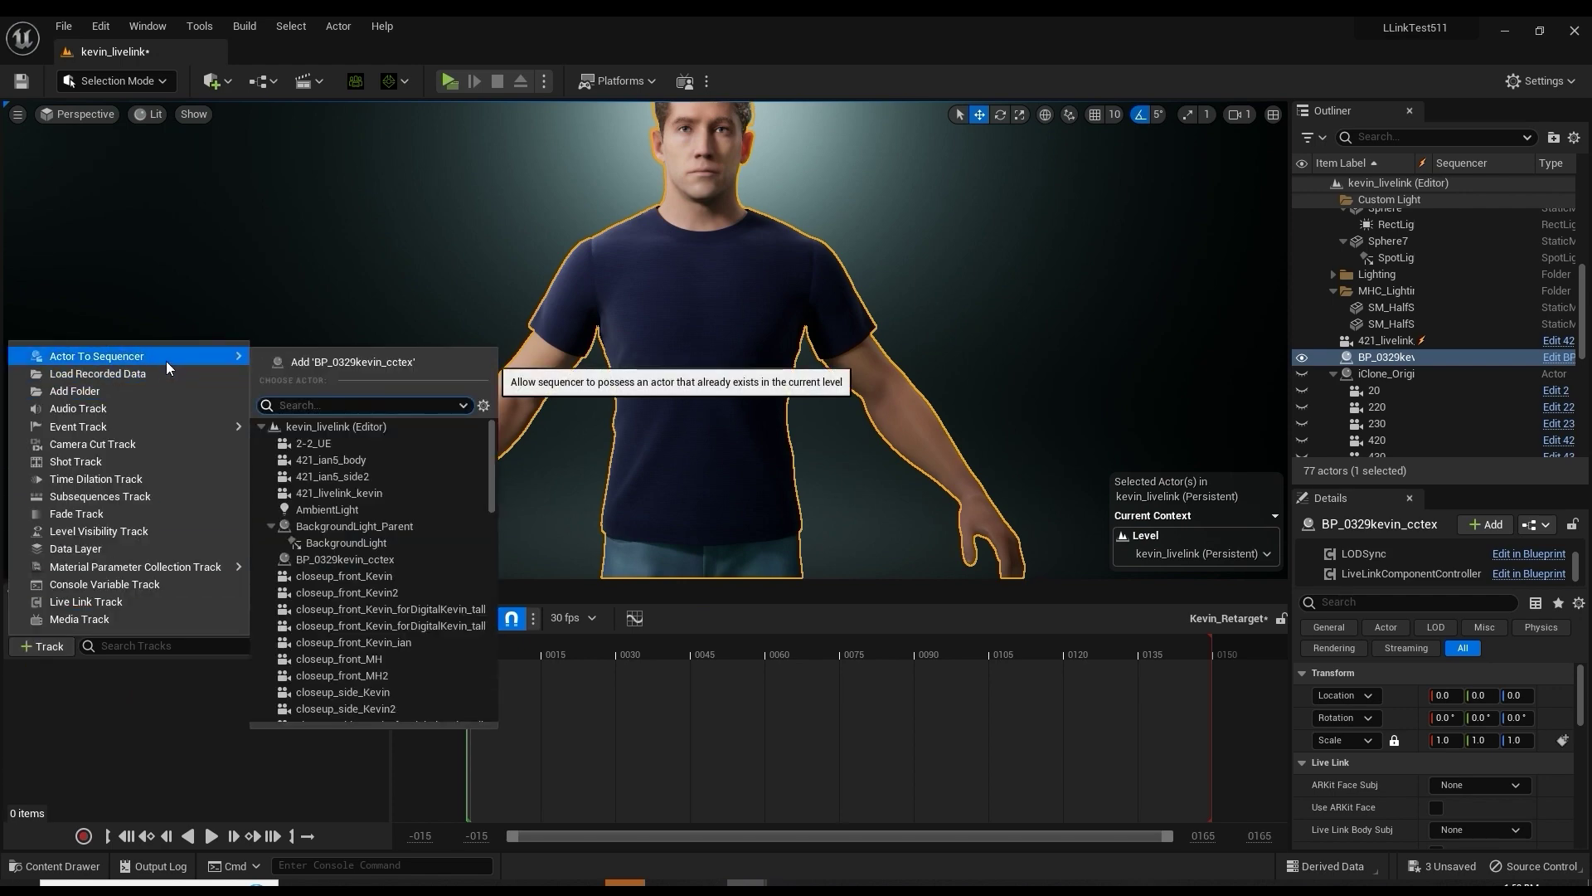
click(398, 363)
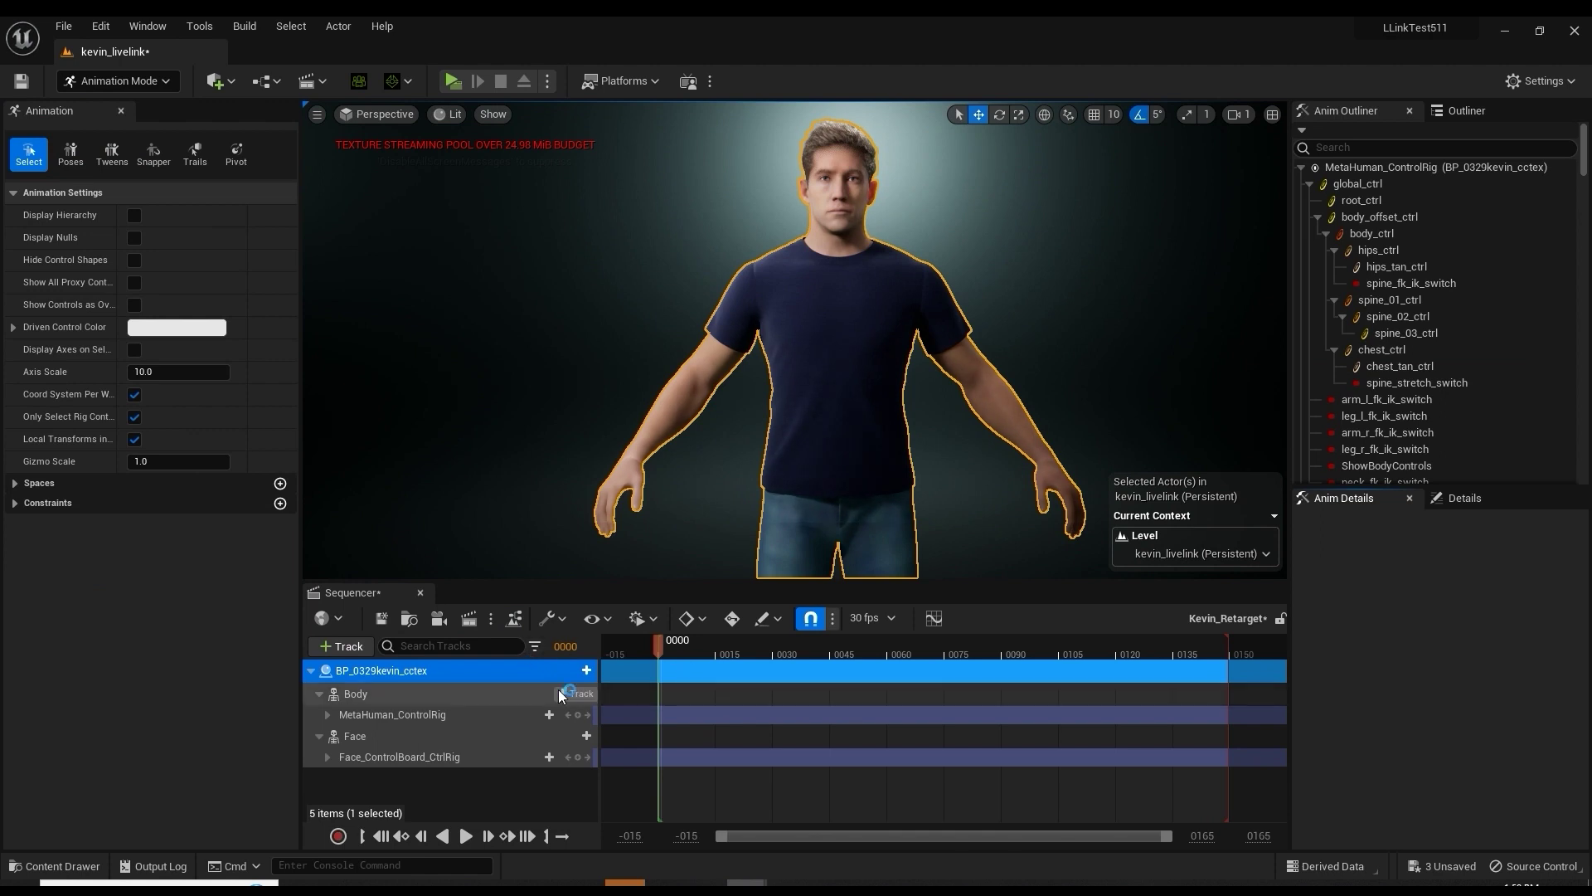
Delete the MetaHuman_ControlRig and Face_ControlBoard_CtrlRig tracks, leaving empty Body and Face tracks.
click(428, 725)
ctrl+click(406, 757)
right_click(406, 757)
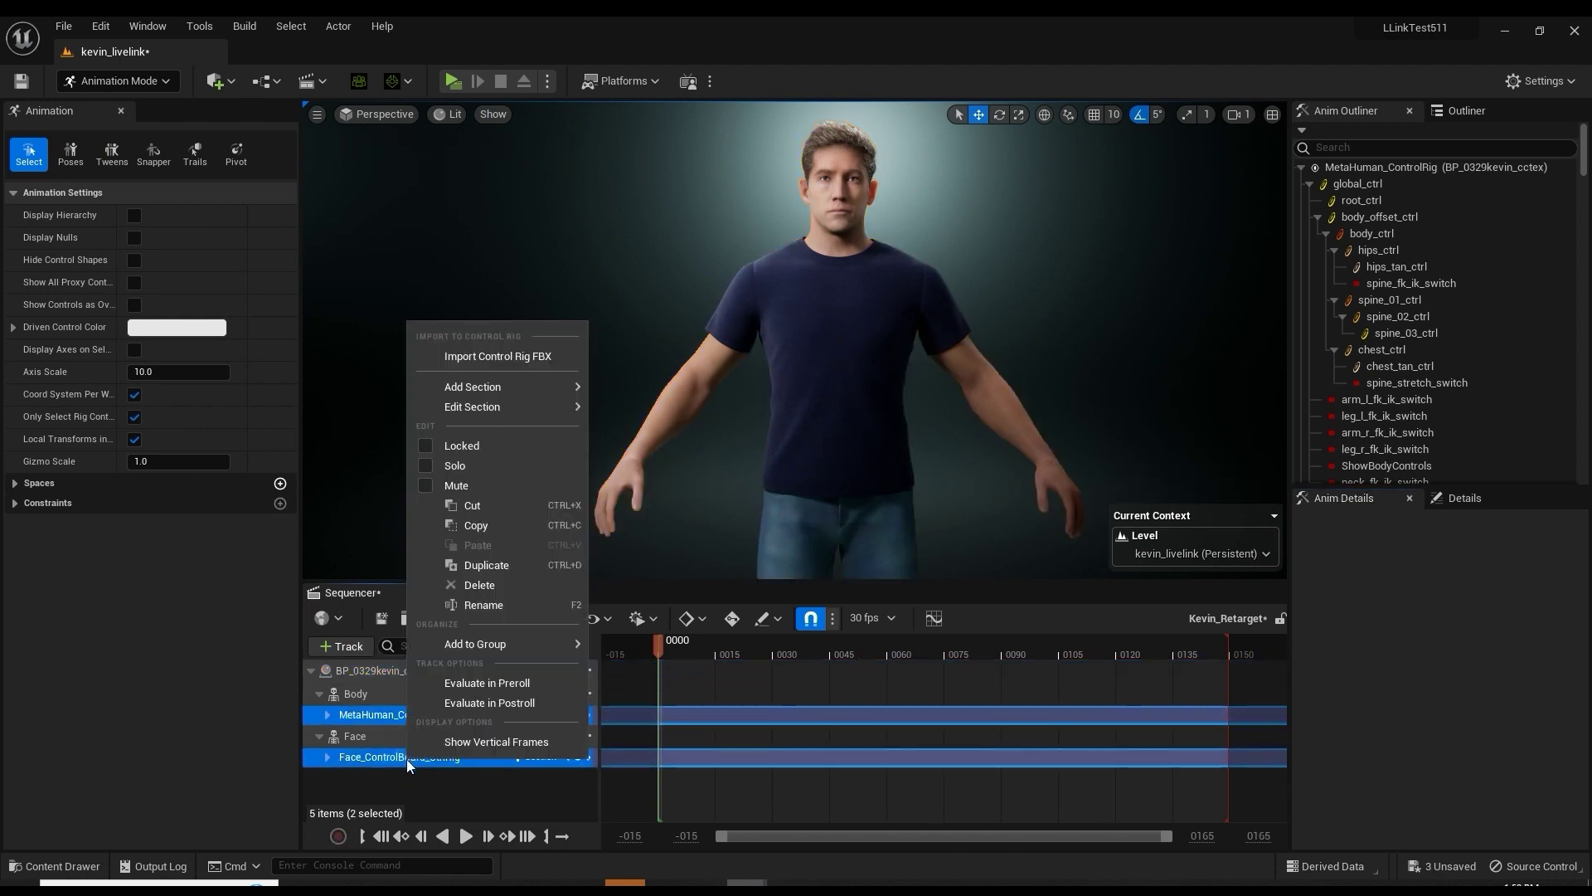
click(488, 585)
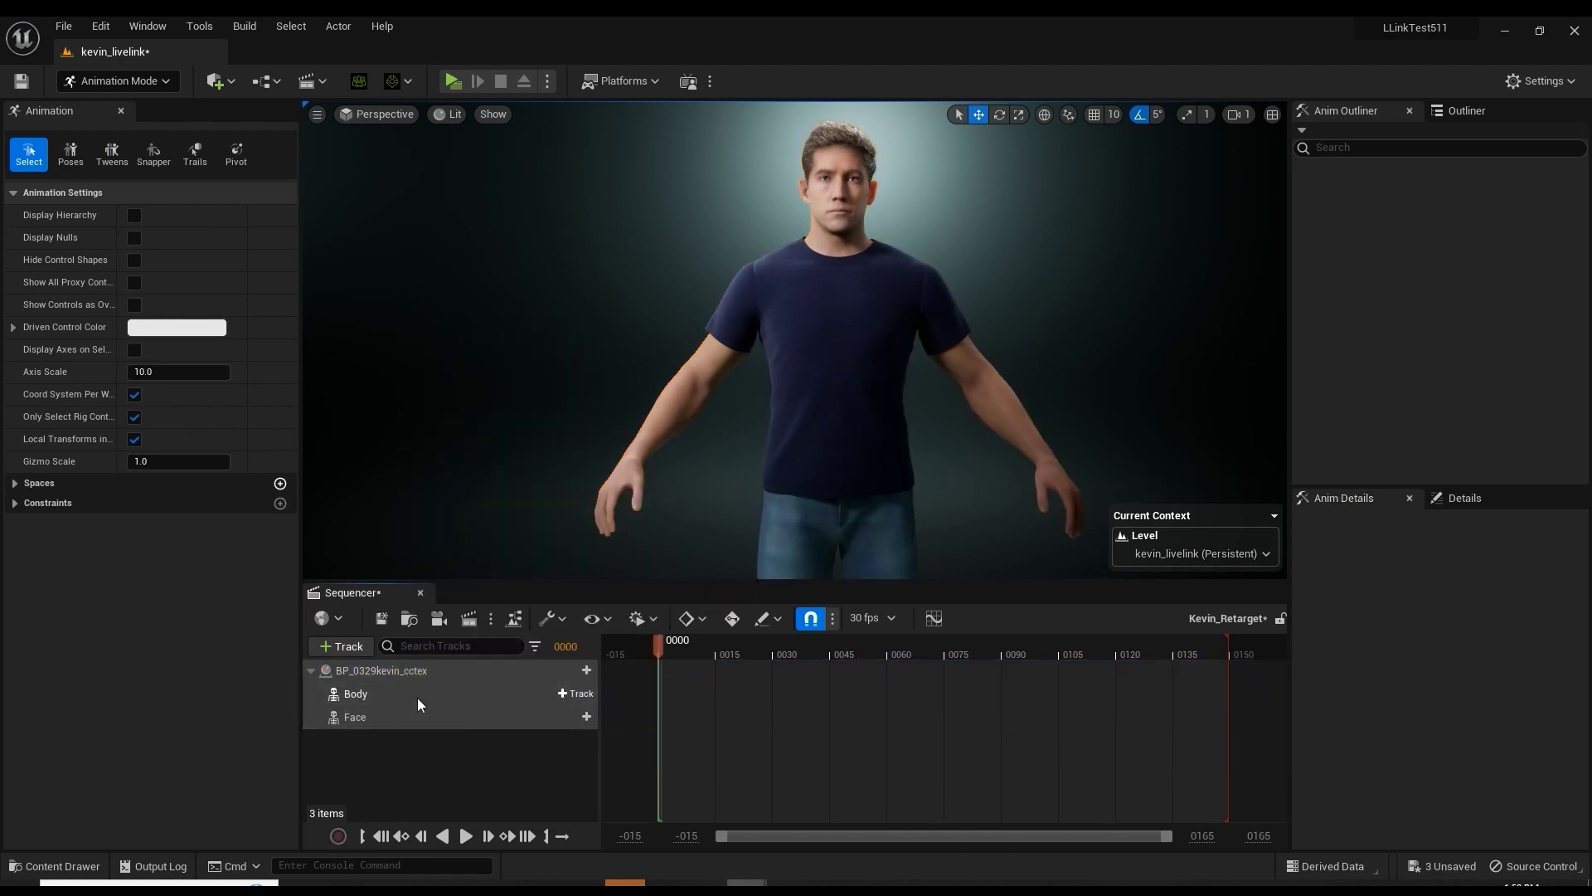
click(577, 694)
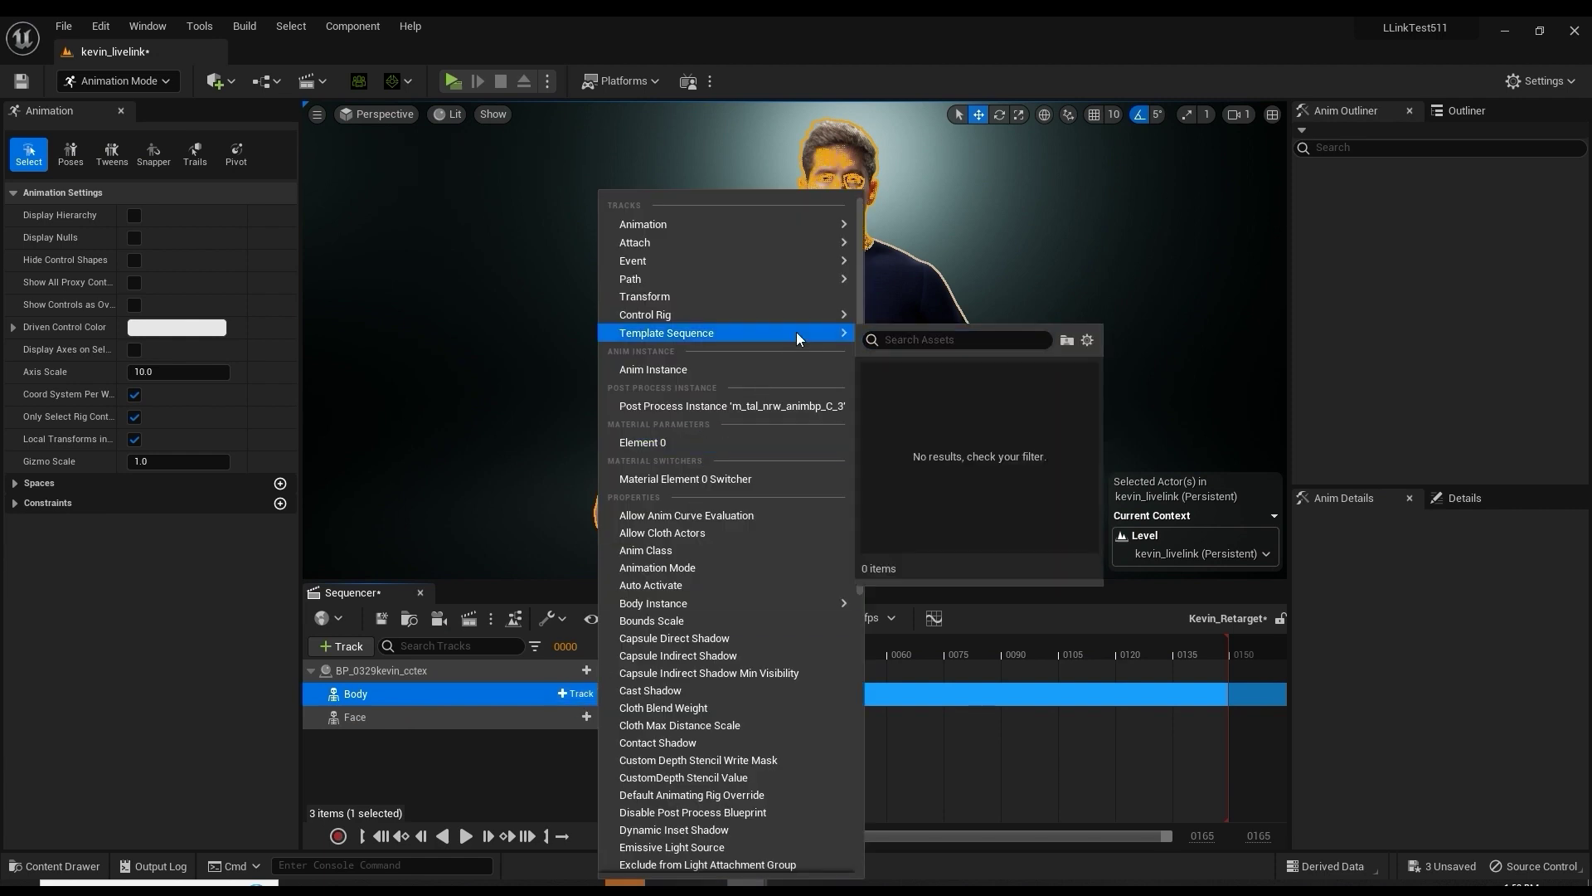
Search 'mhmoti', add TalkingKevin_mhmotion as the Body animation, and play the sequence.
mouse_move(748, 231)
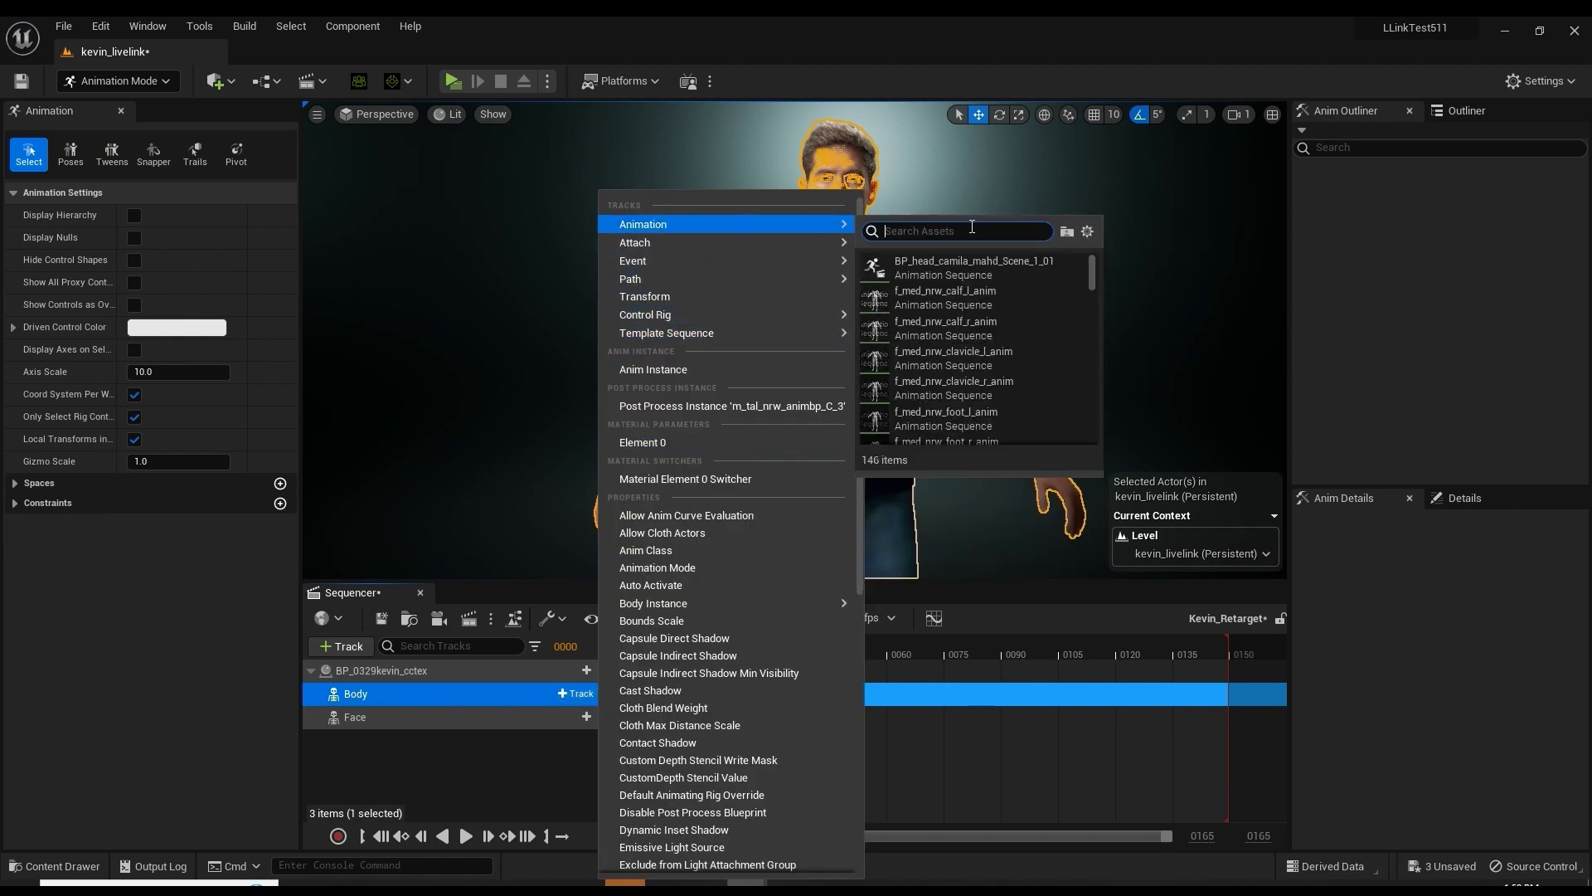
text(mhmotion)
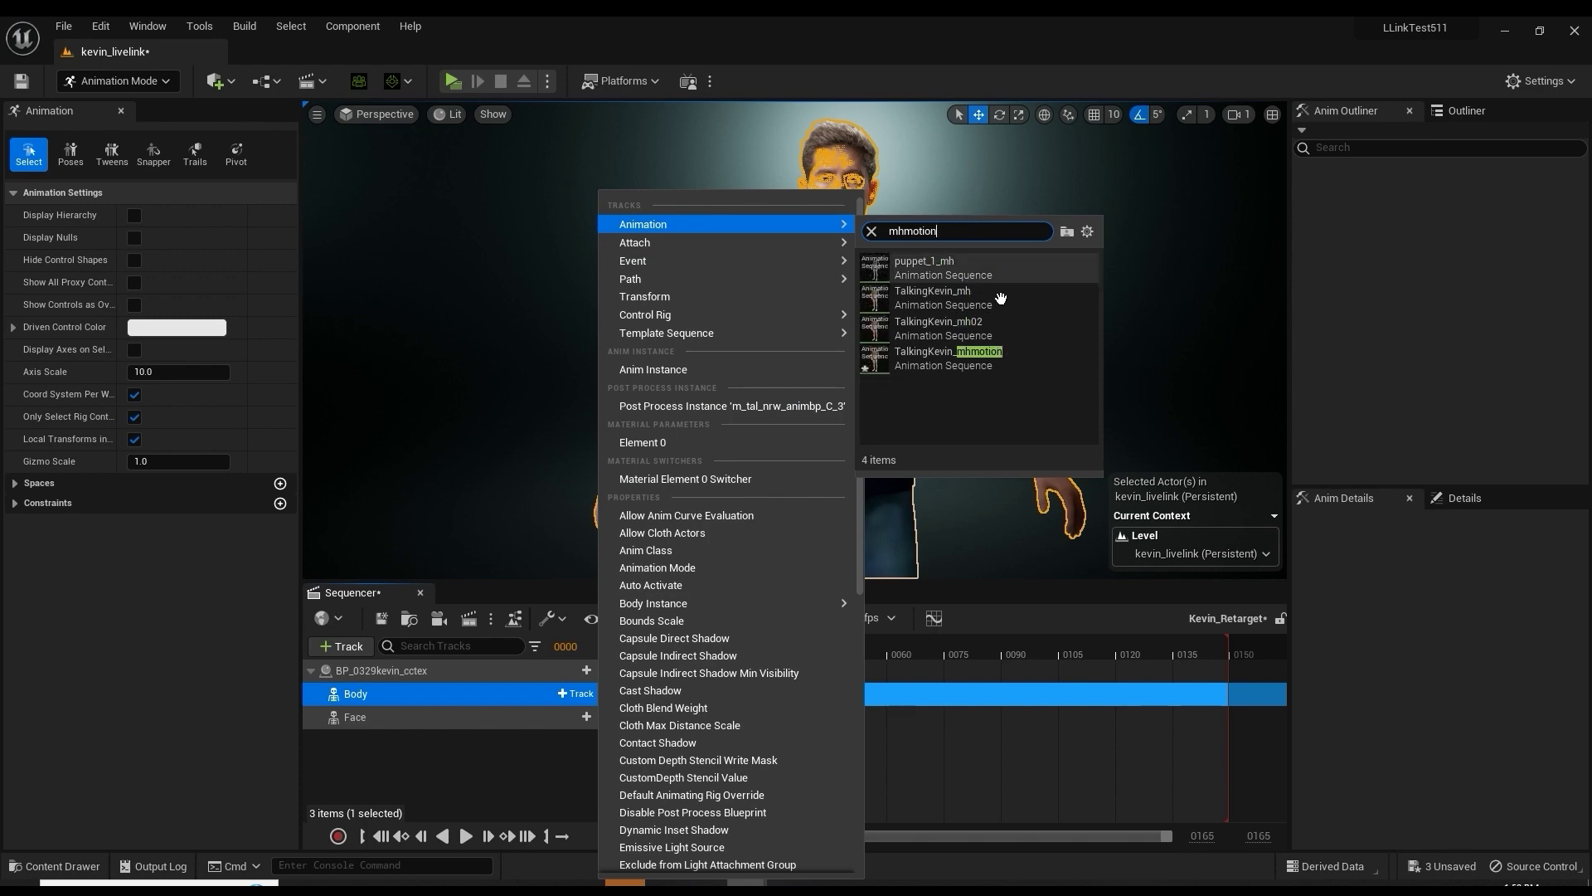
click(948, 351)
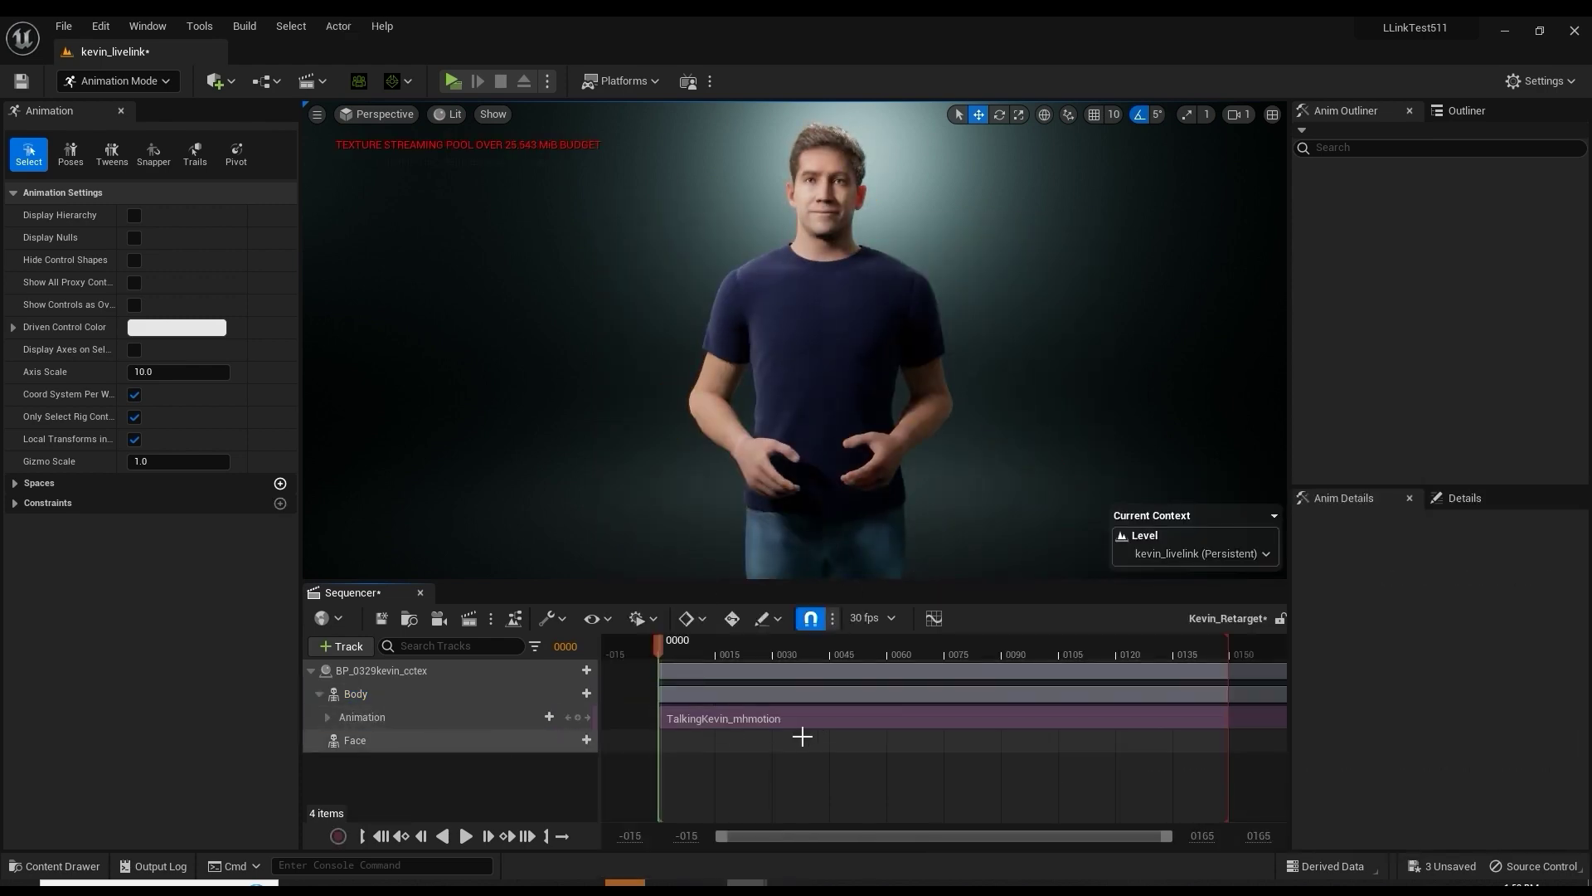
click(465, 835)
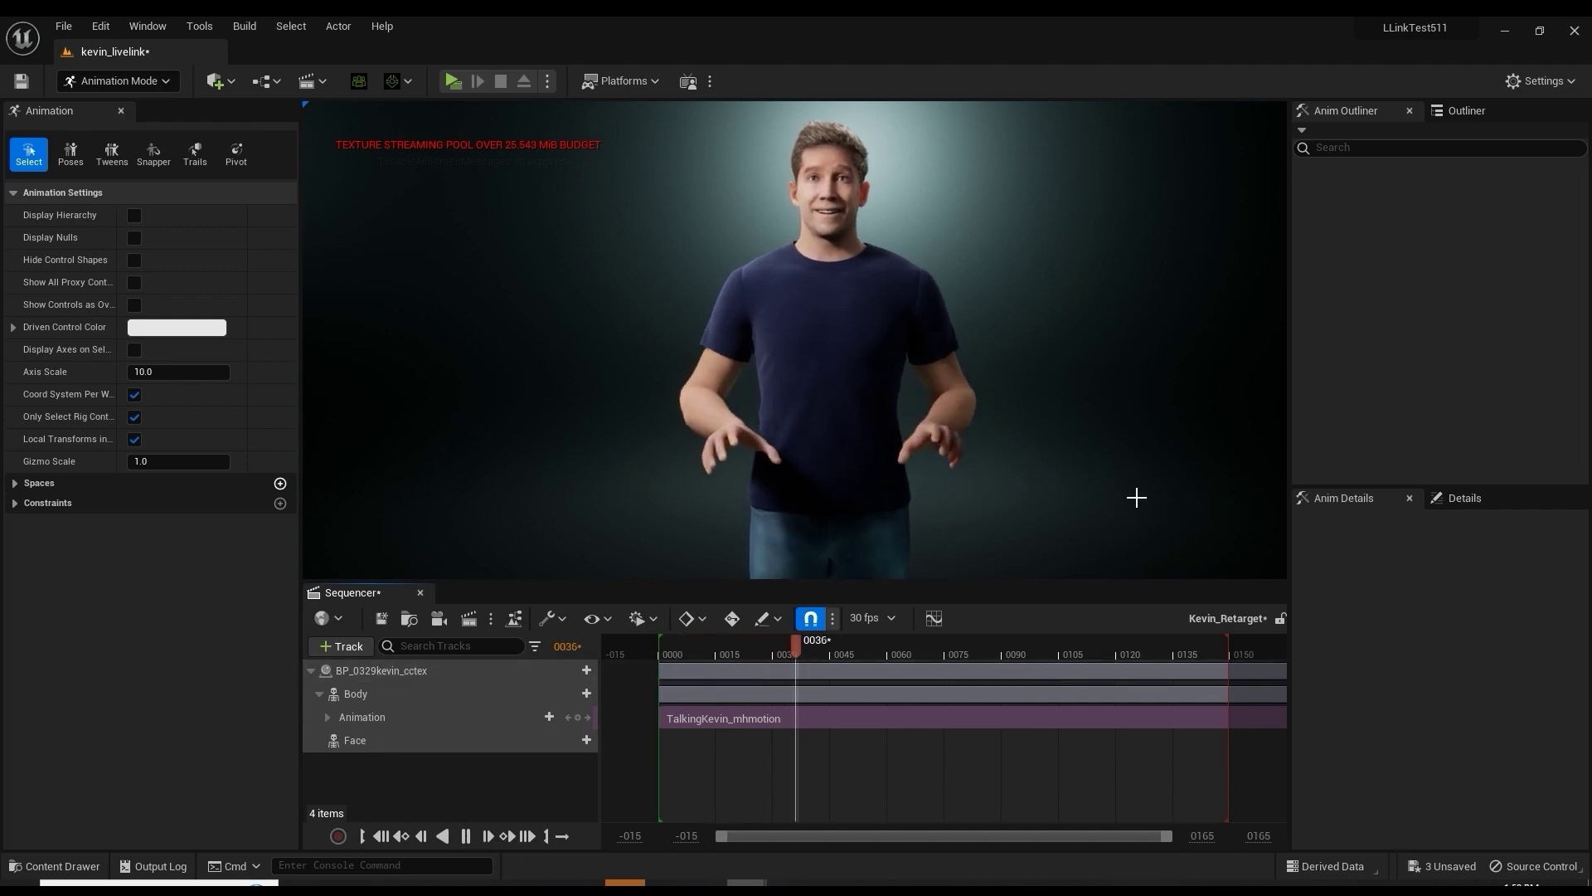